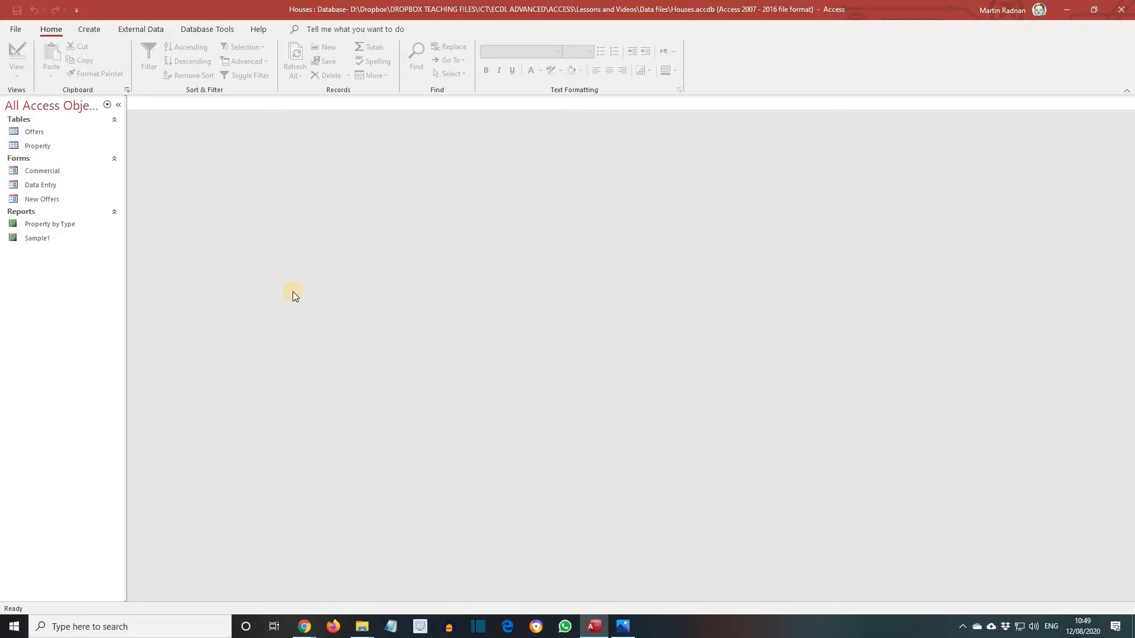
Open the Property by Type report in Design View
{"action": "double_click", "coordinate": [65, 225]}
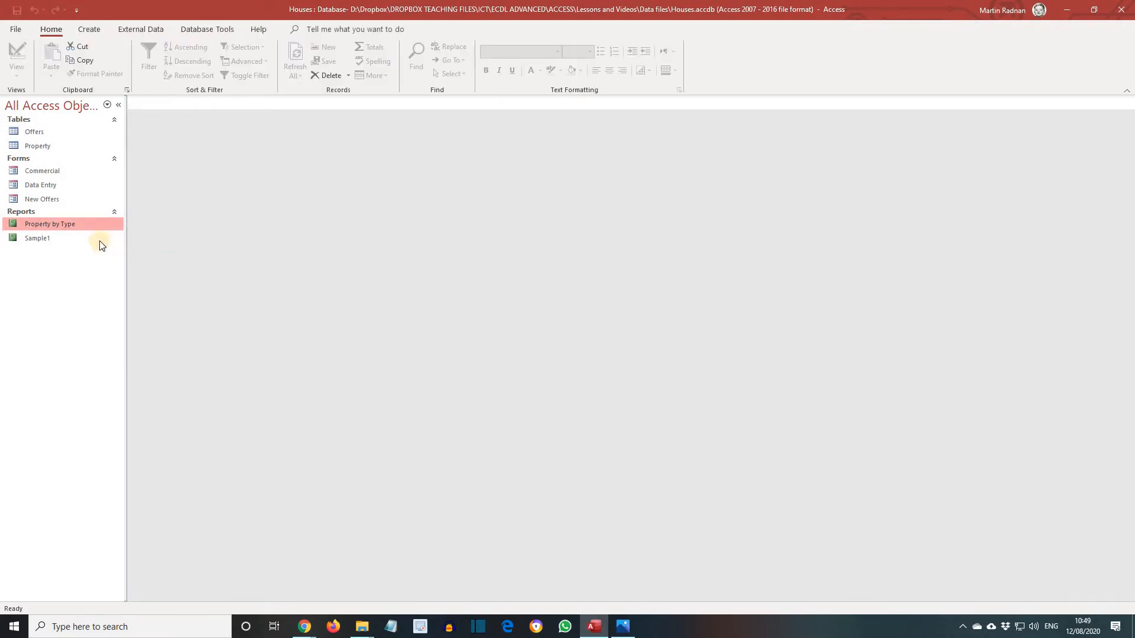
{"action": "double_click", "coordinate": [84, 223]}
{"action": "right_click", "coordinate": [50, 225]}
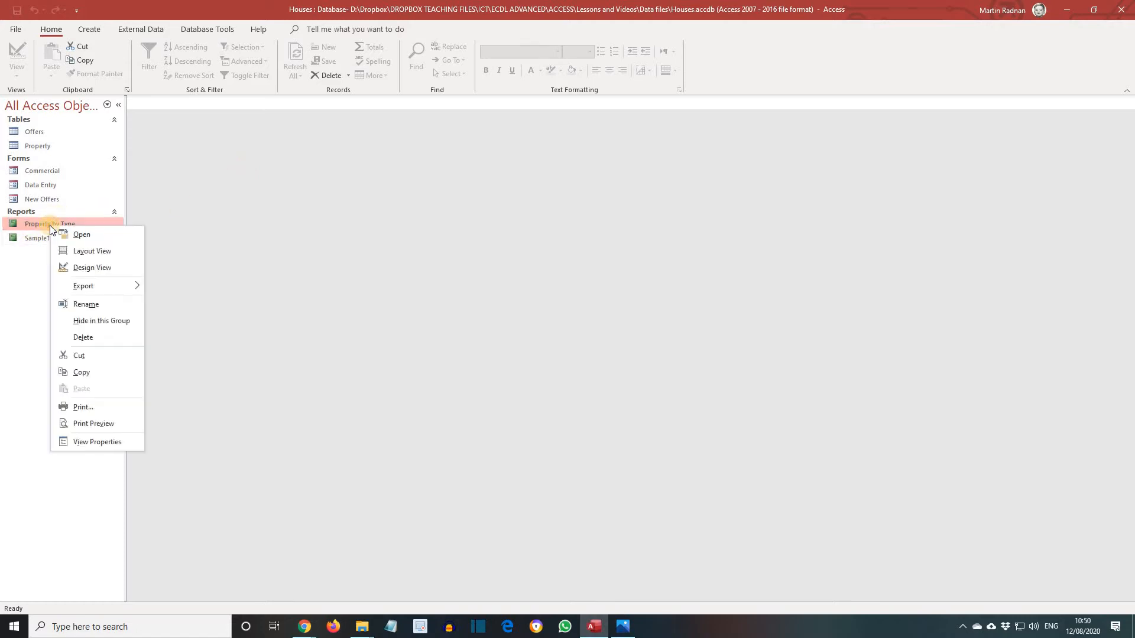
{"action": "left_click", "coordinate": [101, 269]}
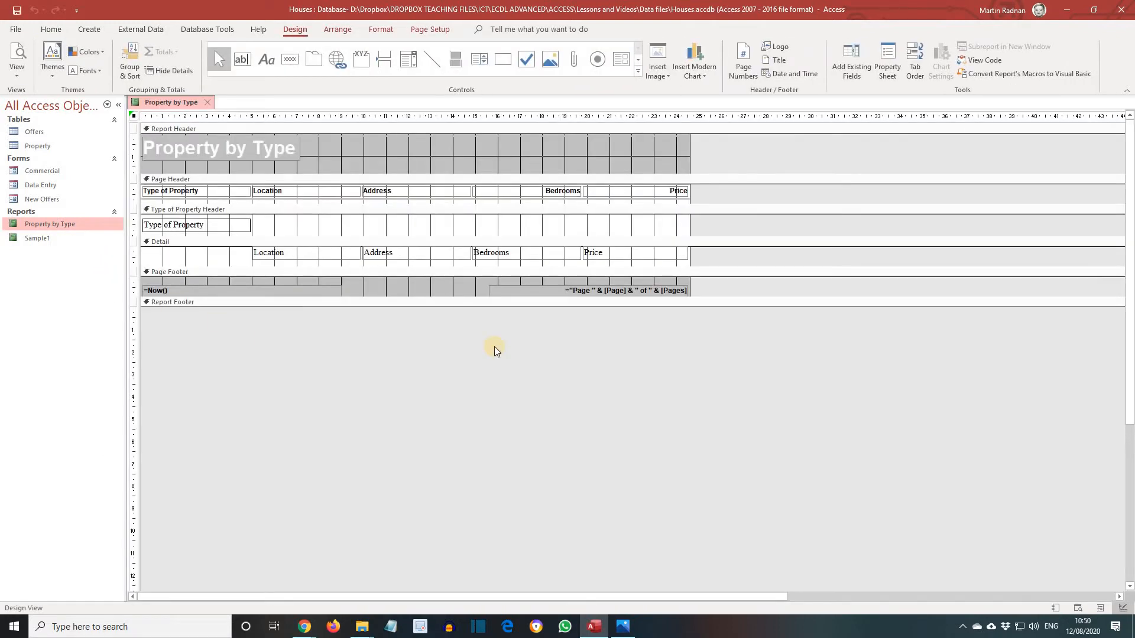
Set the report's page orientation to Landscape
{"action": "left_click", "coordinate": [426, 31]}
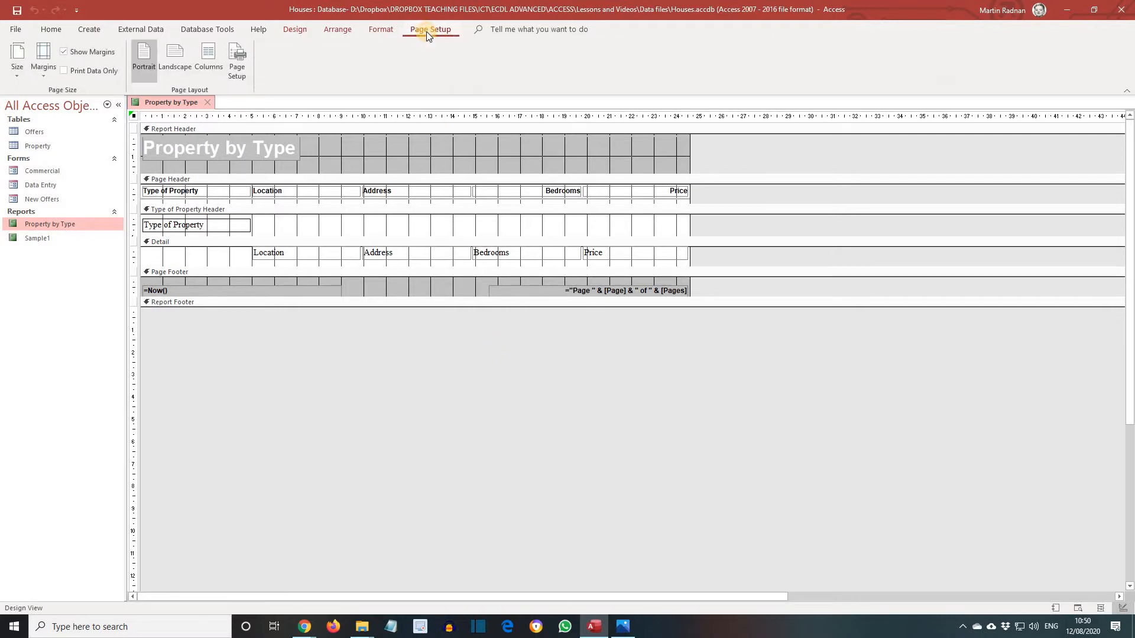
{"action": "left_click", "coordinate": [177, 62]}
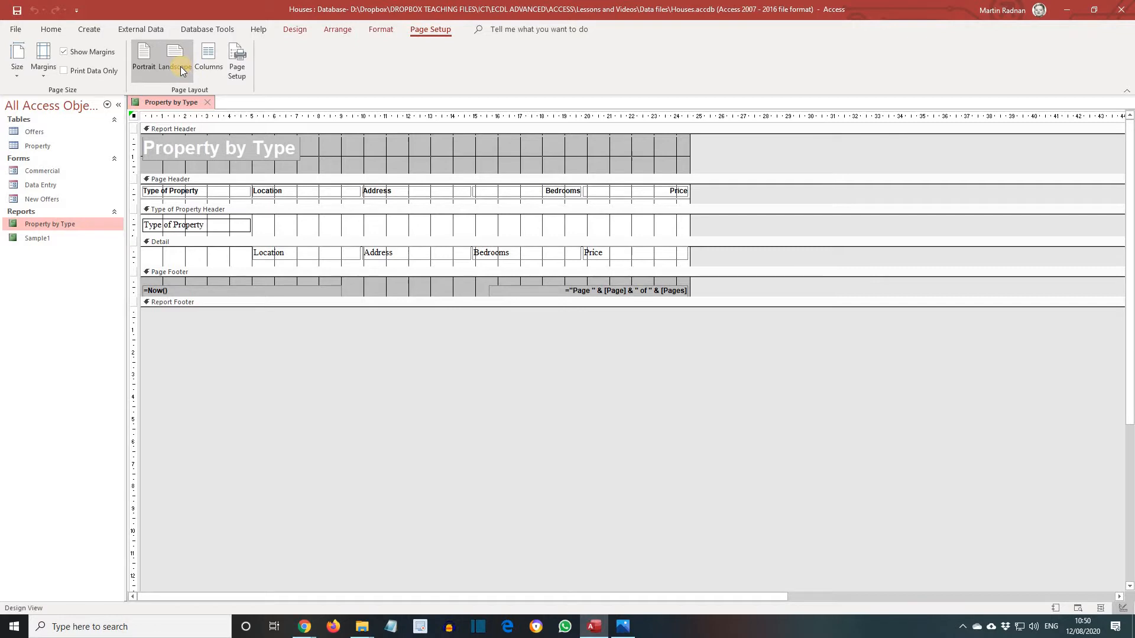
{"action": "left_click", "coordinate": [180, 69]}
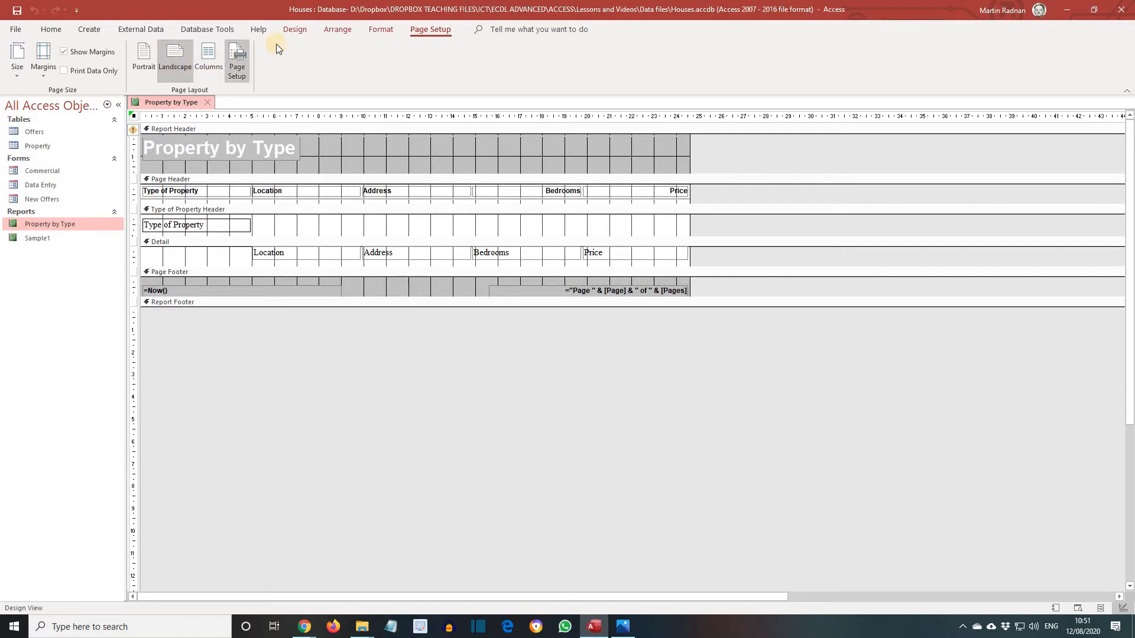
Show the full grouping options for Type of Property and set the group to include a footer section
{"action": "left_click", "coordinate": [292, 29]}
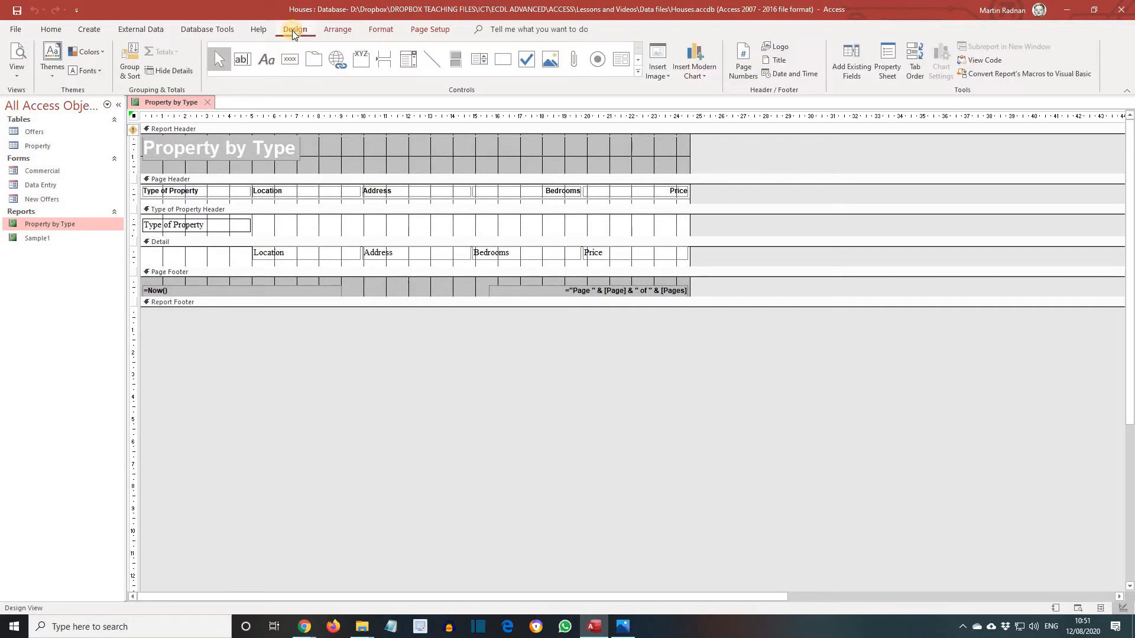
{"action": "left_click", "coordinate": [130, 75]}
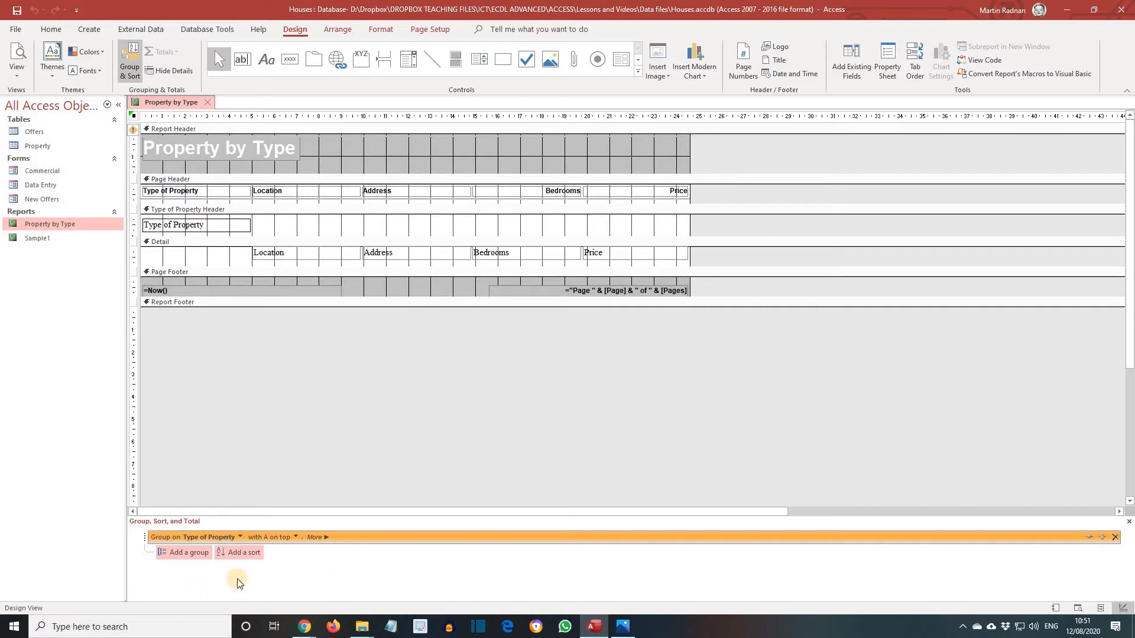
{"action": "left_click", "coordinate": [318, 539]}
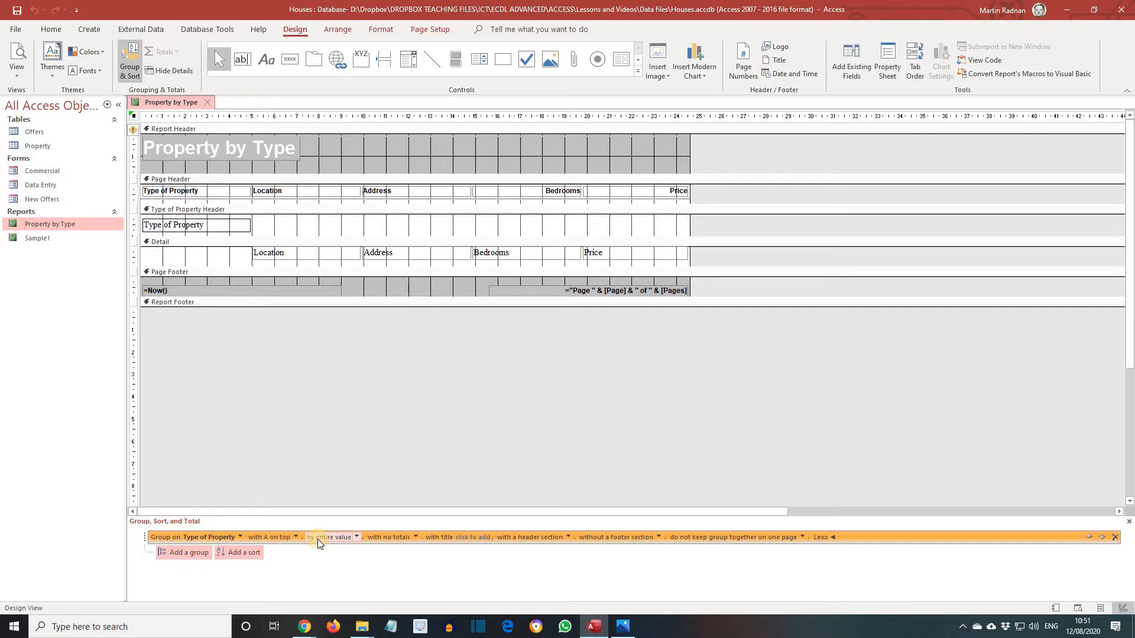
{"action": "left_click", "coordinate": [658, 536]}
{"action": "left_click", "coordinate": [630, 550]}
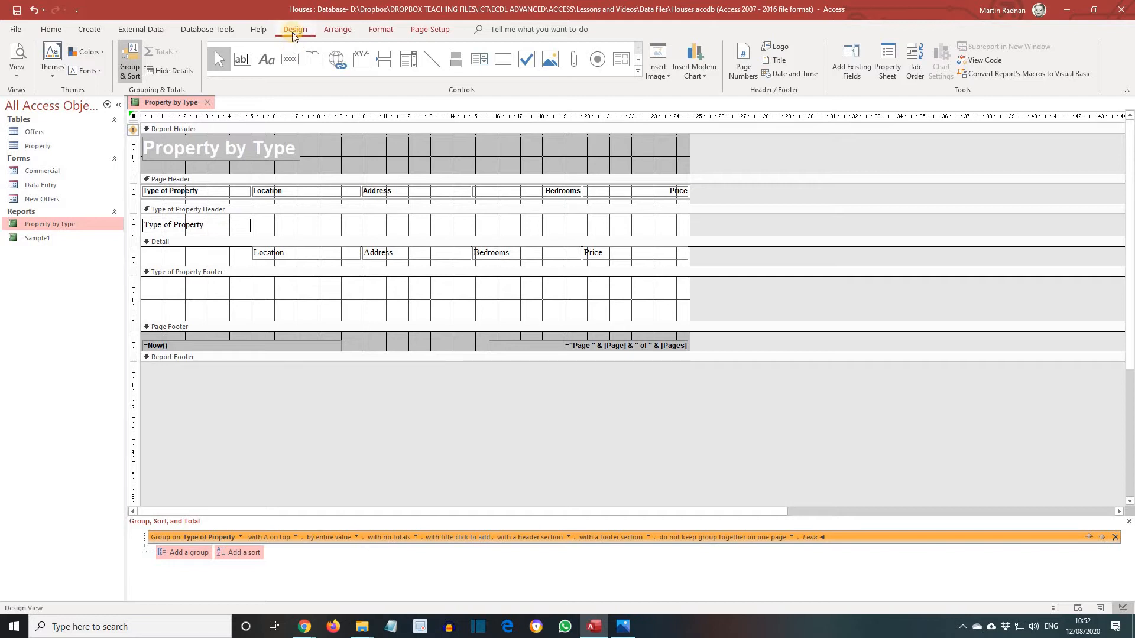
Add a text box to the Type of Property footer with the expression =Count([Address])
{"action": "left_click", "coordinate": [244, 63]}
{"action": "left_click", "coordinate": [177, 297]}
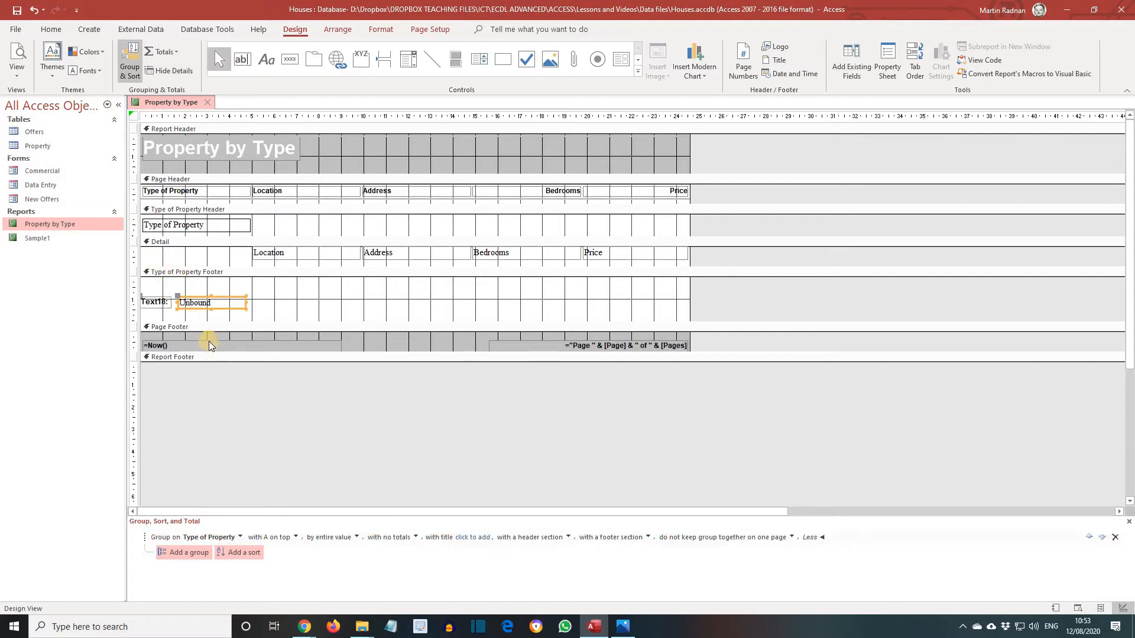
{"action": "left_click", "coordinate": [211, 302]}
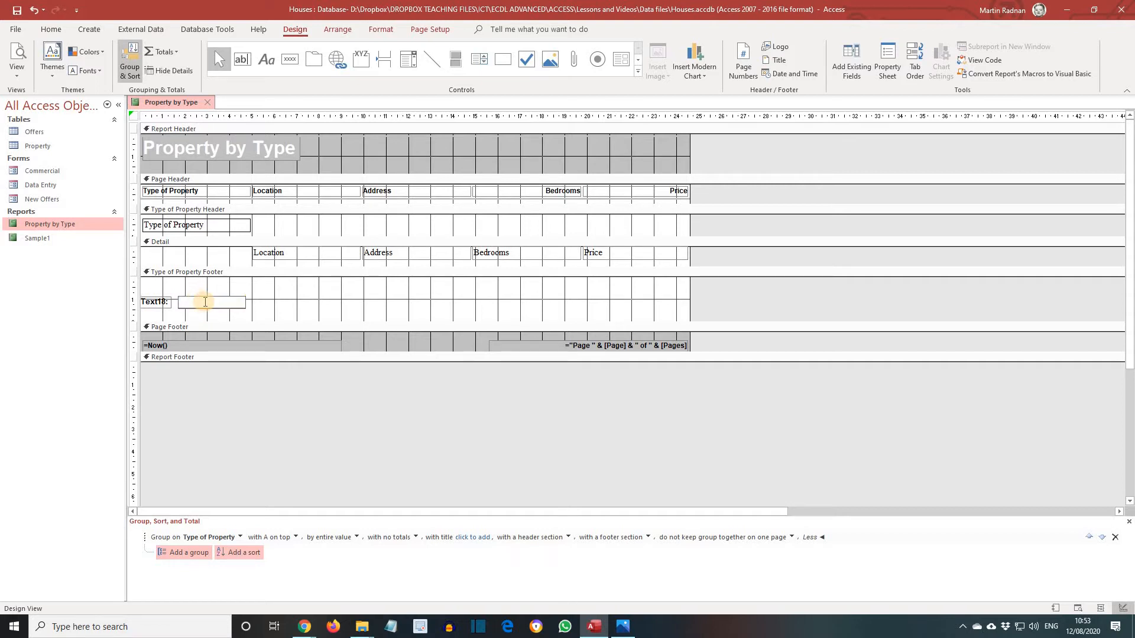
{"action": "type", "text": "="}
{"action": "type", "text": "Coun"}
{"action": "type", "text": "Address"}
{"action": "type", "text": "]"}
{"action": "type", "text": ")"}
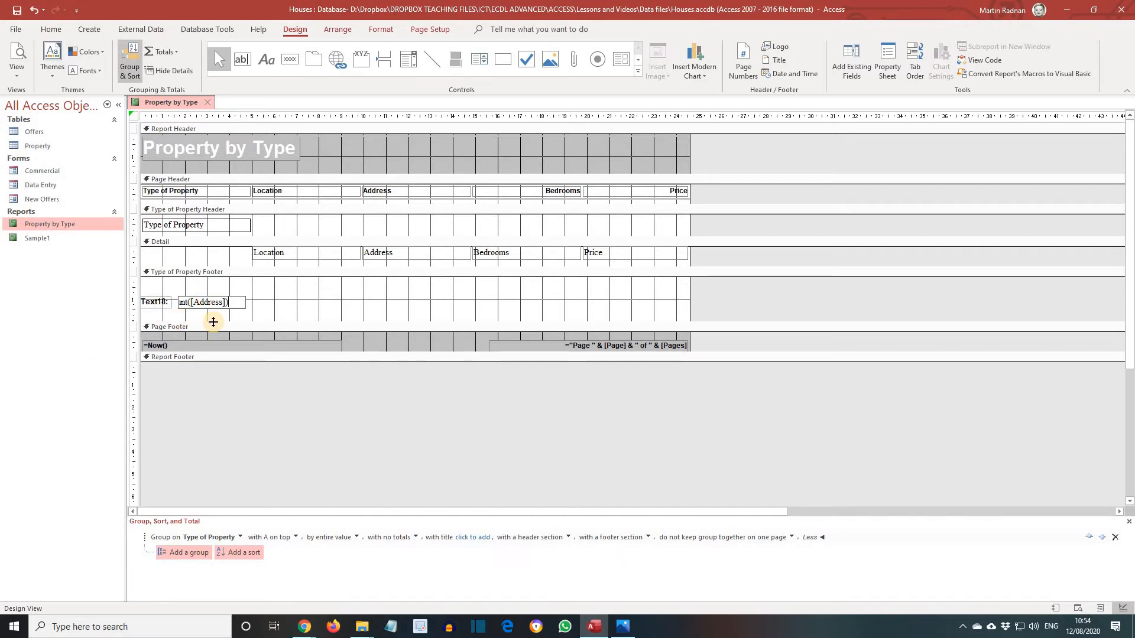
Caption the count text box's label "Number of Properties:" and move the text box clear of the label
{"action": "left_click", "coordinate": [168, 306]}
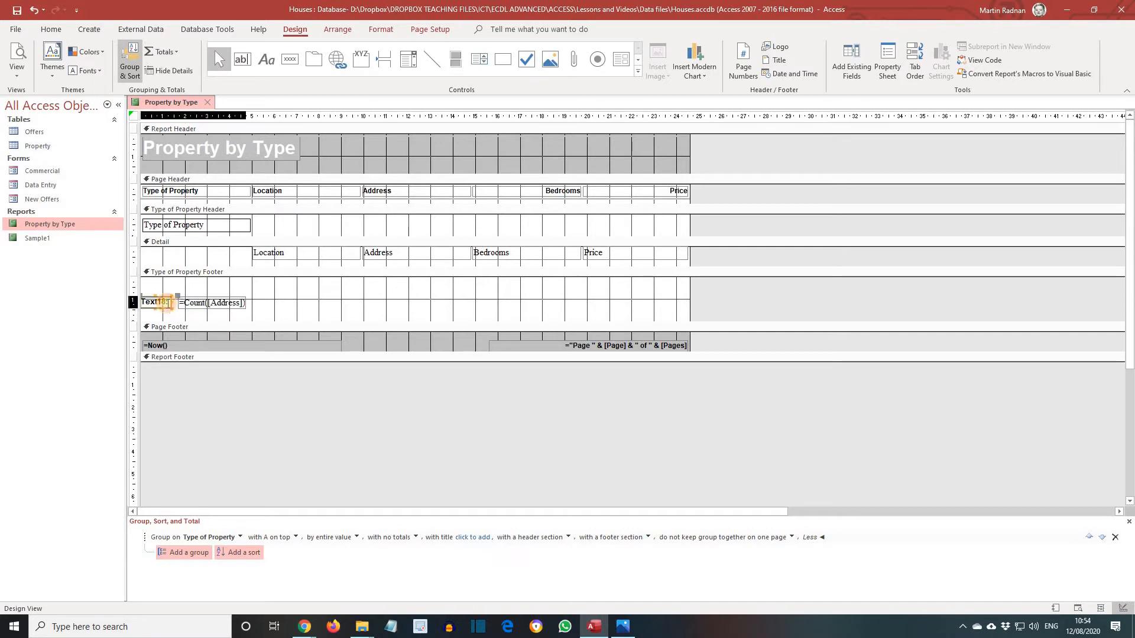
{"action": "type", "text": "Number: of Prop"}
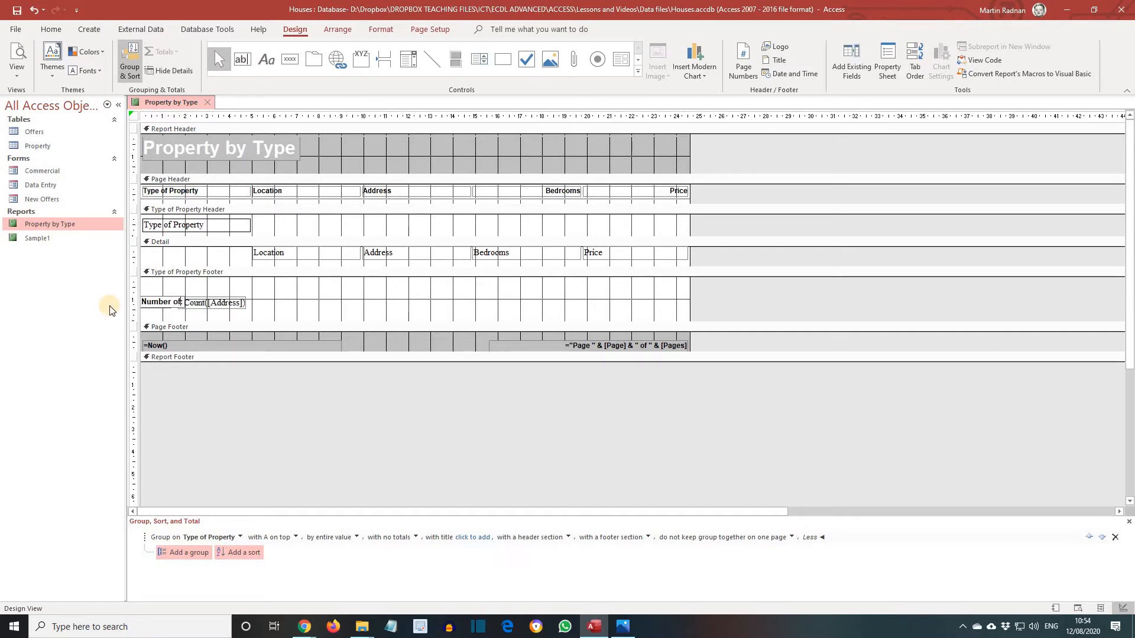
{"action": "type", "text": "erties"}
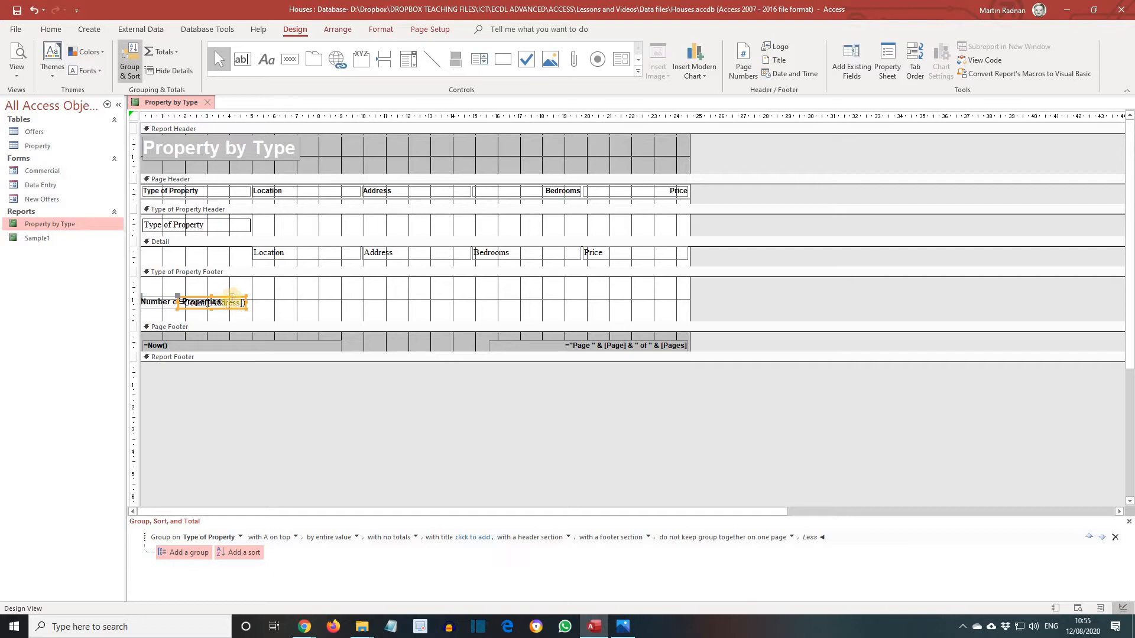
{"action": "left_click_drag", "start_coordinate": [228, 302], "coordinate": [302, 304]}
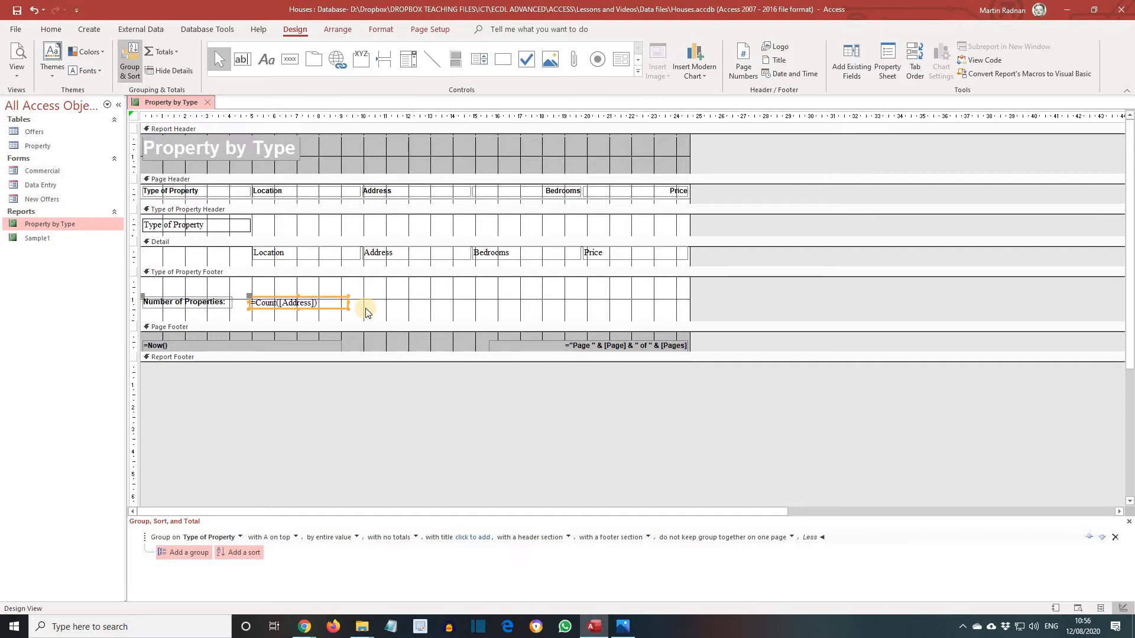
Add a text box with =Avg([Price]) below the count in the Type of Property footer, making the footer section taller
{"action": "left_click", "coordinate": [243, 61]}
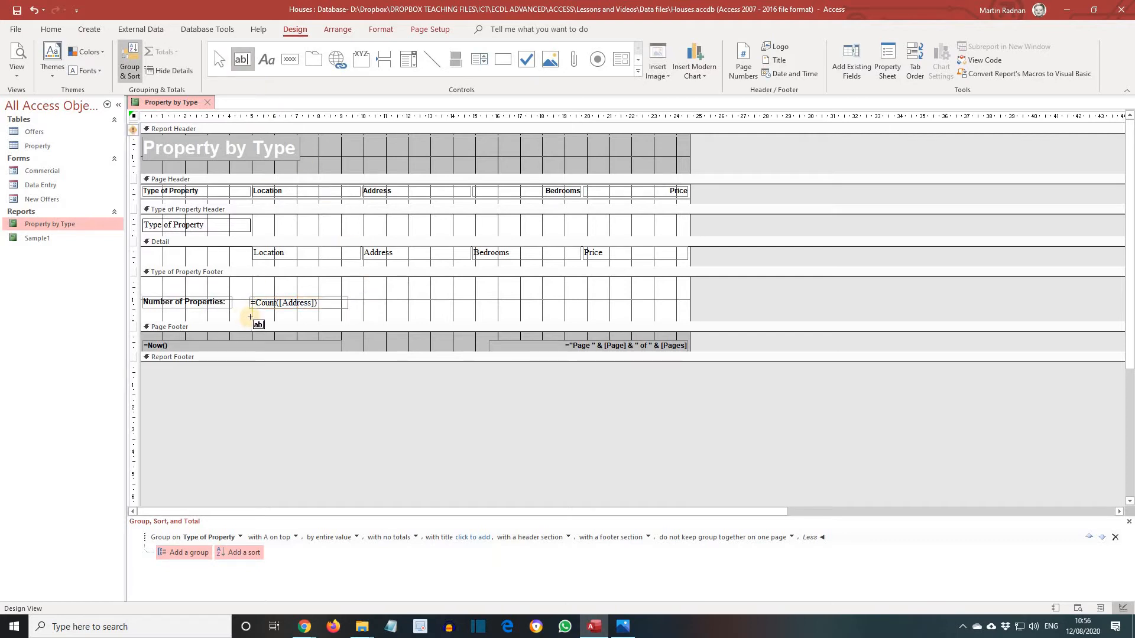
{"action": "left_click", "coordinate": [250, 317]}
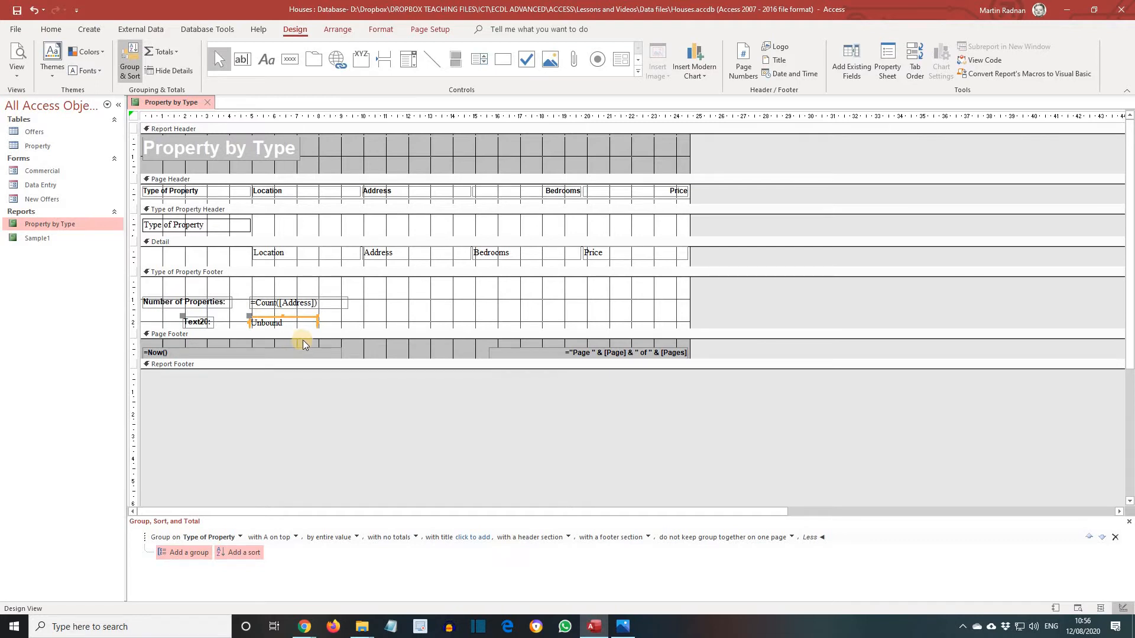
{"action": "left_click_drag", "start_coordinate": [349, 329], "coordinate": [355, 345]}
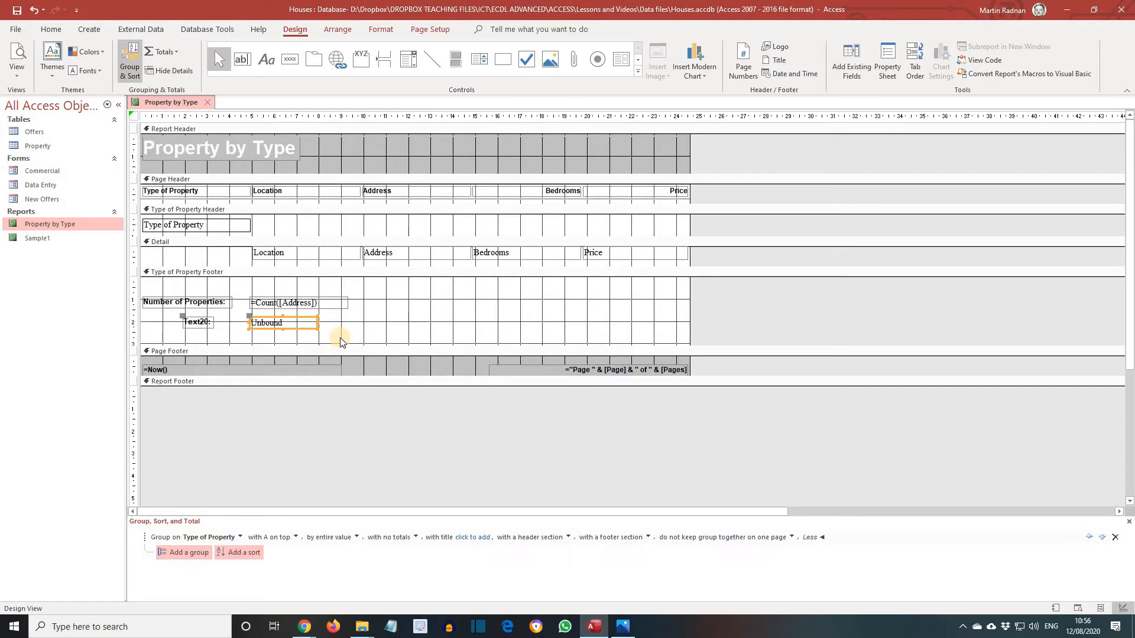
{"action": "left_click", "coordinate": [297, 325]}
{"action": "type", "text": "="}
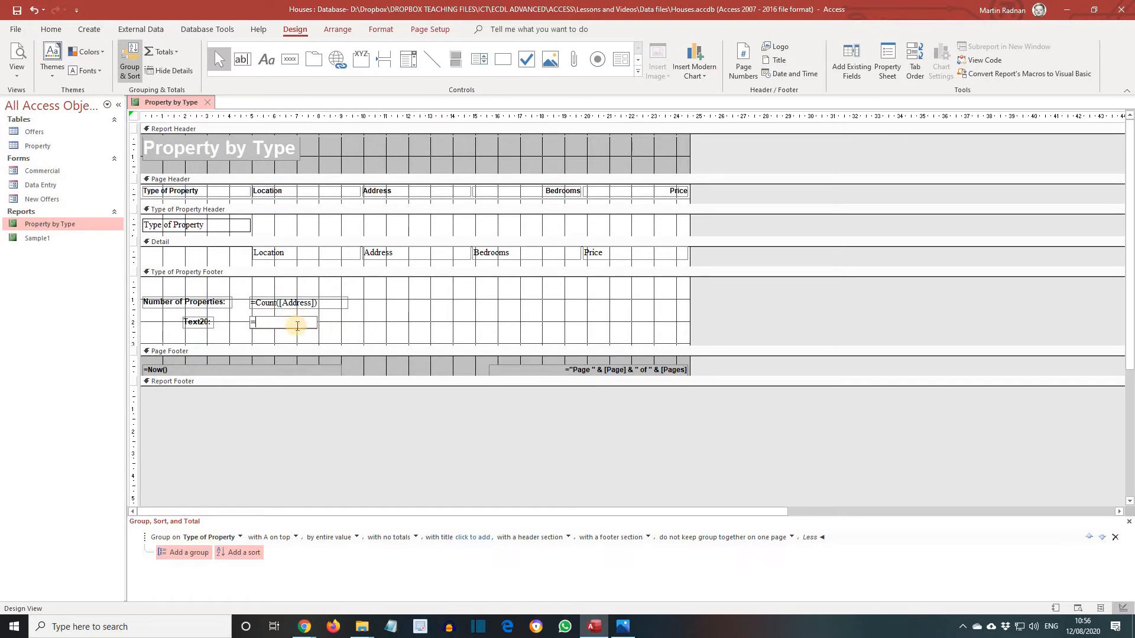
{"action": "type", "text": "Avg([Price"}
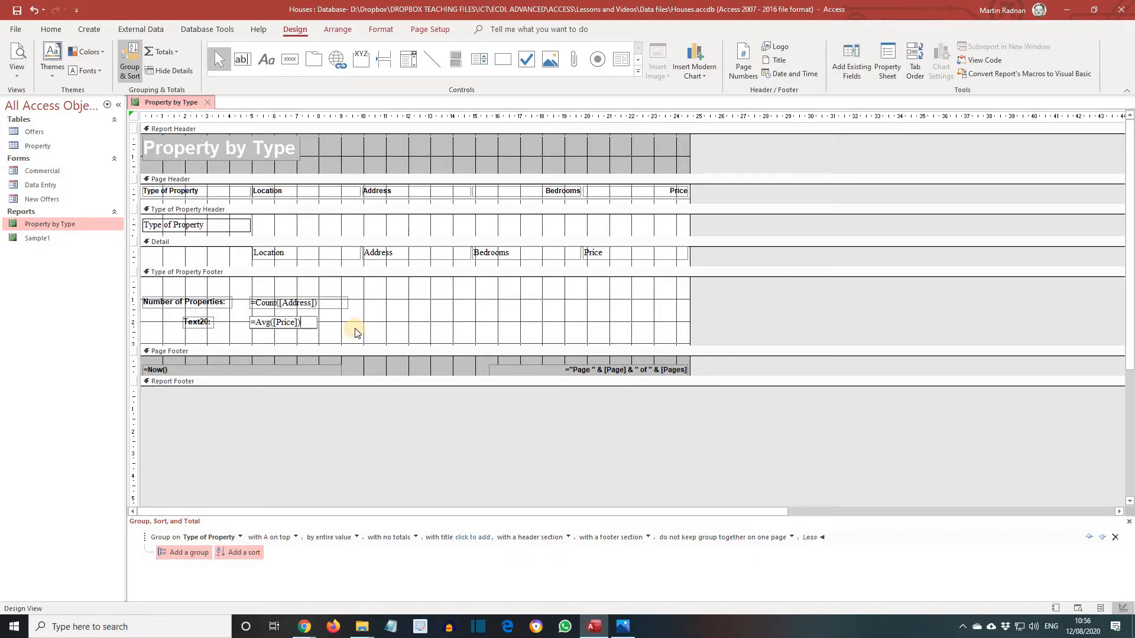
Format the average price text box as Currency with 0 decimal places
{"action": "left_click", "coordinate": [300, 322]}
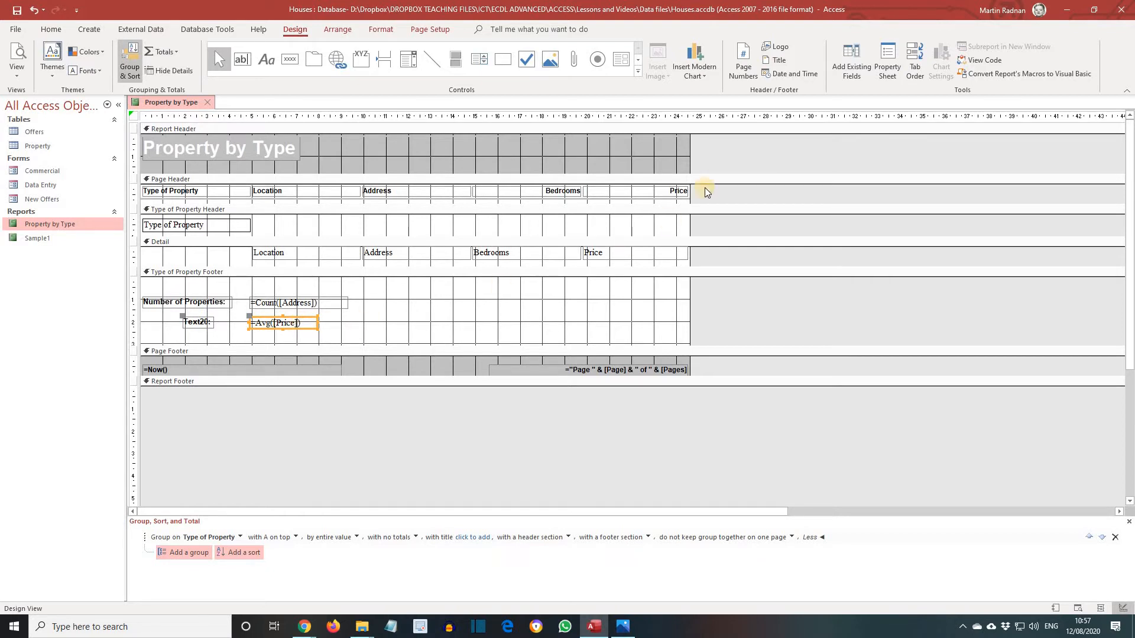
{"action": "left_click", "coordinate": [888, 69]}
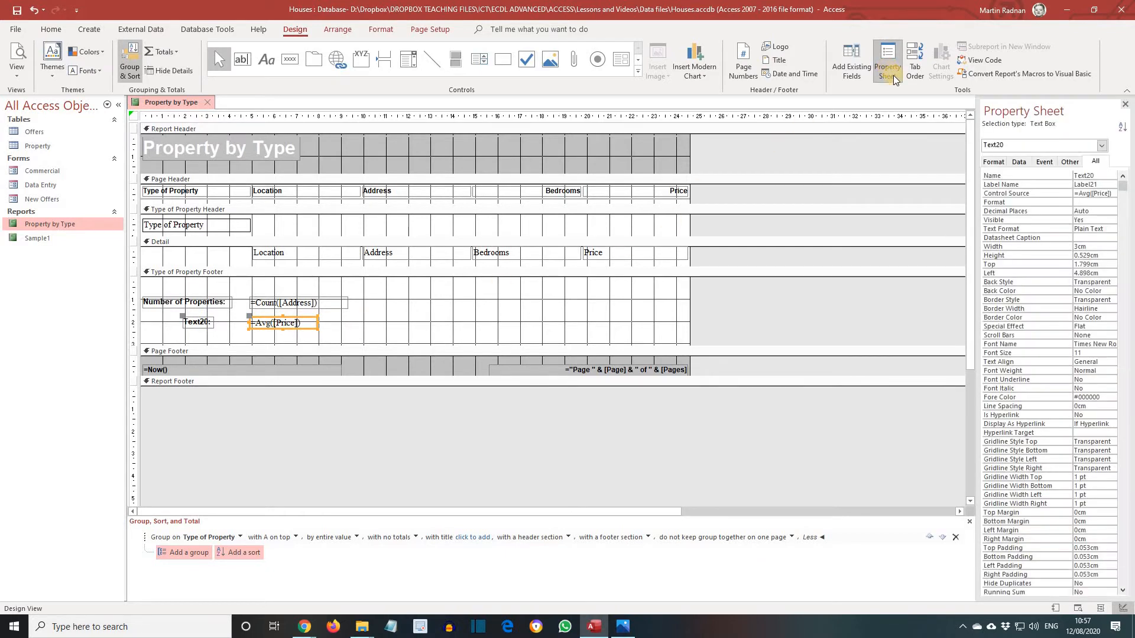
{"action": "left_click", "coordinate": [1021, 203]}
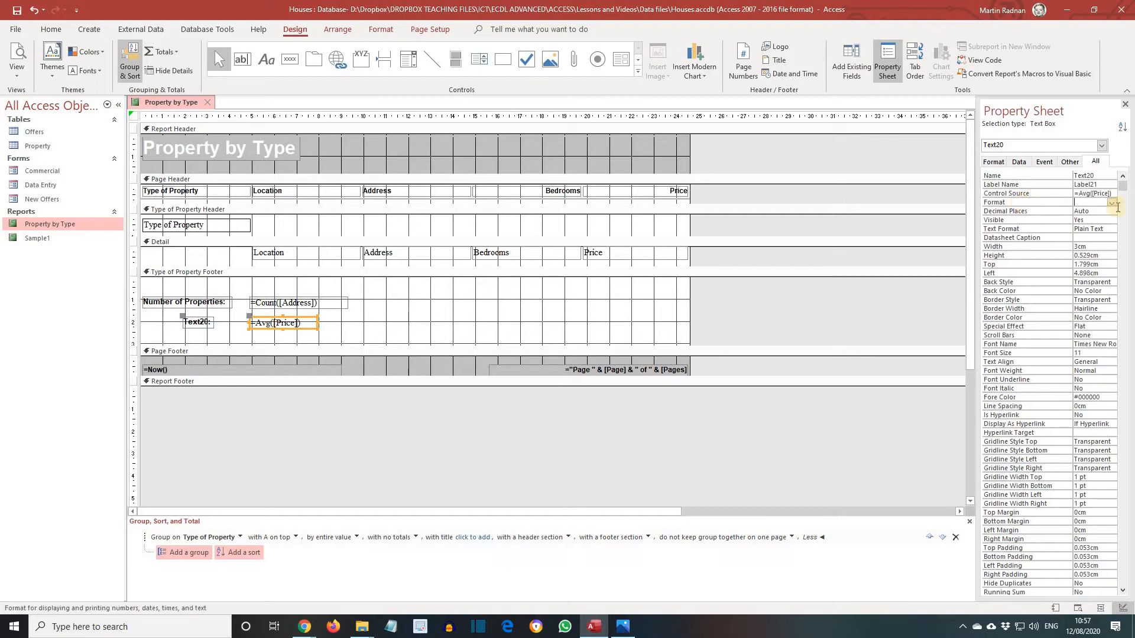
{"action": "left_click", "coordinate": [1111, 203]}
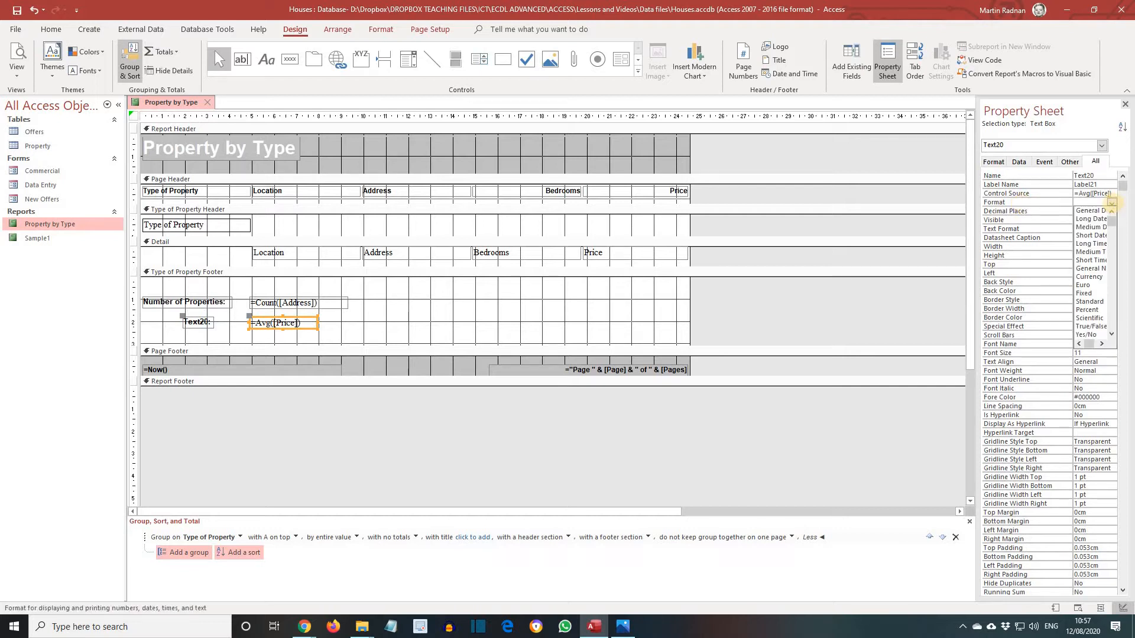
{"action": "left_click", "coordinate": [1079, 278]}
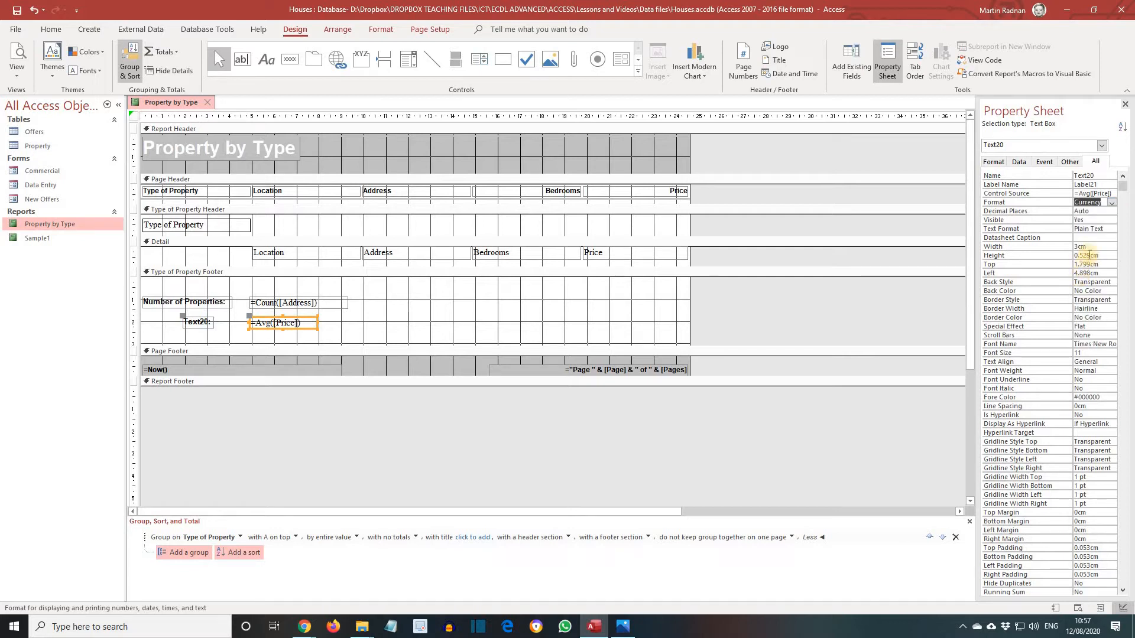
{"action": "left_click", "coordinate": [1091, 213]}
{"action": "left_click", "coordinate": [1112, 212]}
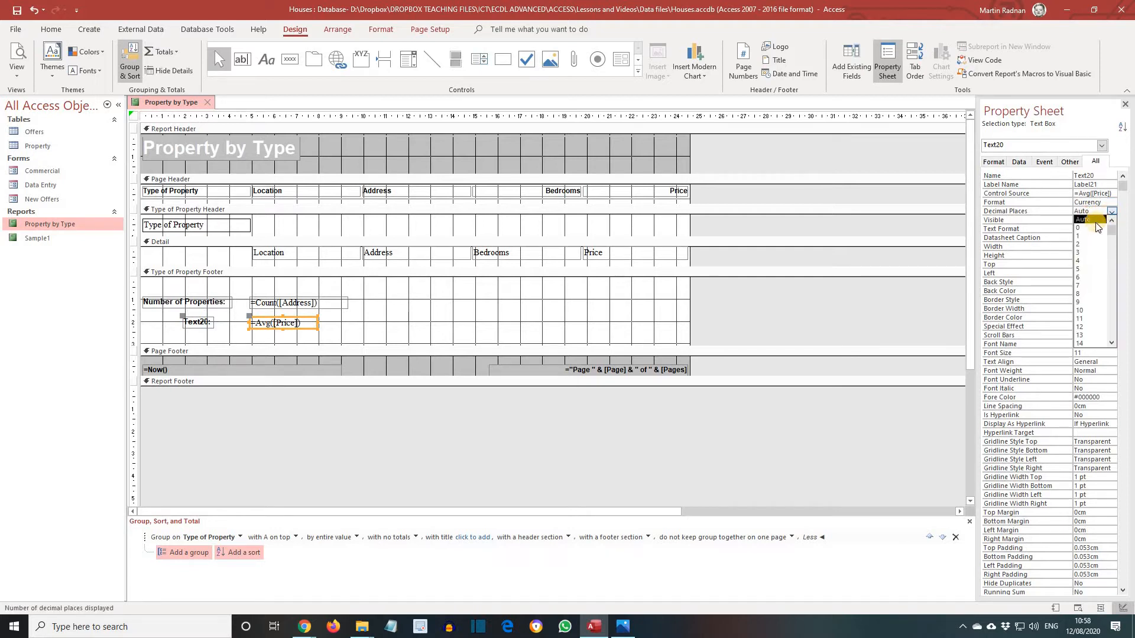
{"action": "left_click", "coordinate": [1092, 229]}
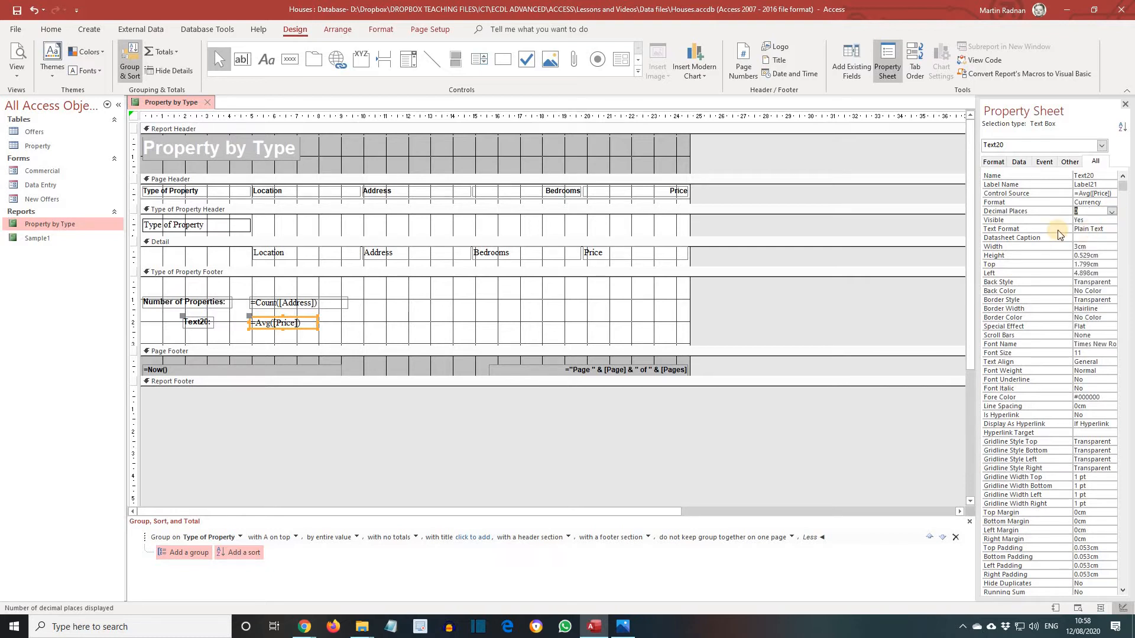
Change the caption of the =Avg([Price]) text box's label to "Average Price"
{"action": "left_click", "coordinate": [210, 322]}
{"action": "left_click", "coordinate": [212, 322]}
{"action": "left_click_drag", "start_coordinate": [212, 322], "coordinate": [170, 326]}
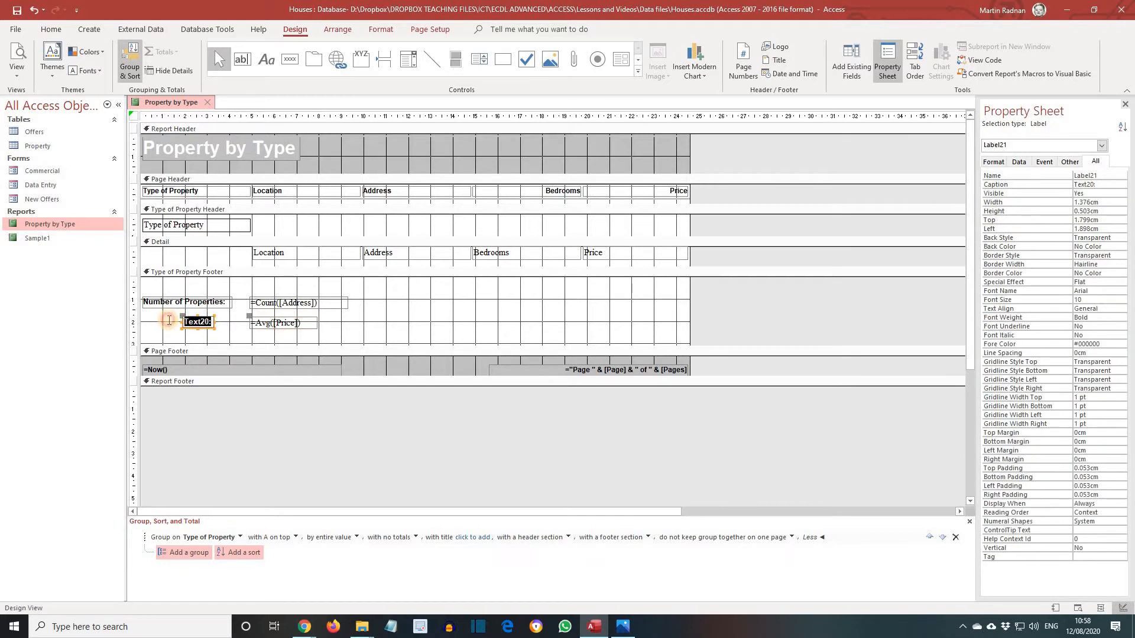
{"action": "type", "text": "Average Price"}
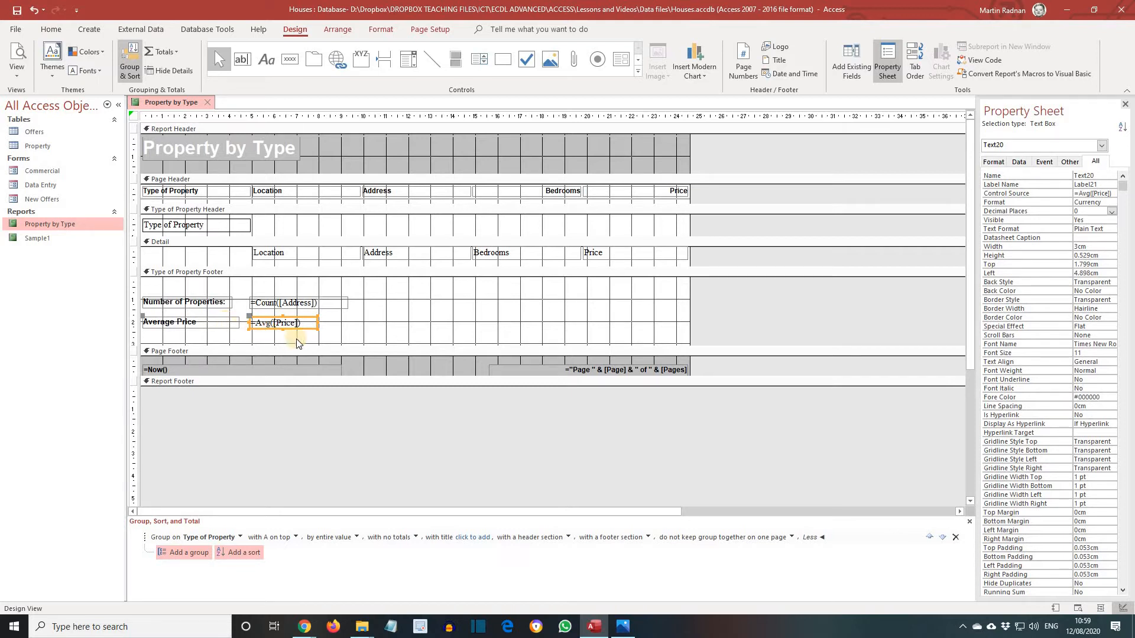
Add a third text box below the average in the Type of Property footer with the expression =Sum([Price])
{"action": "left_click", "coordinate": [241, 61]}
{"action": "left_click", "coordinate": [241, 62]}
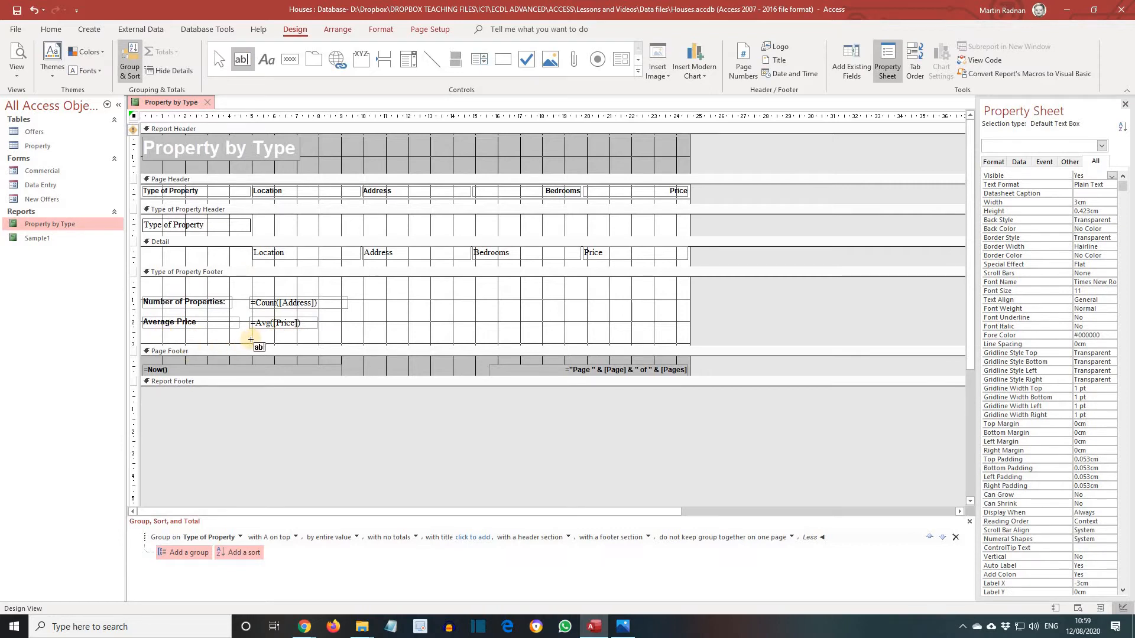
{"action": "left_click", "coordinate": [251, 340]}
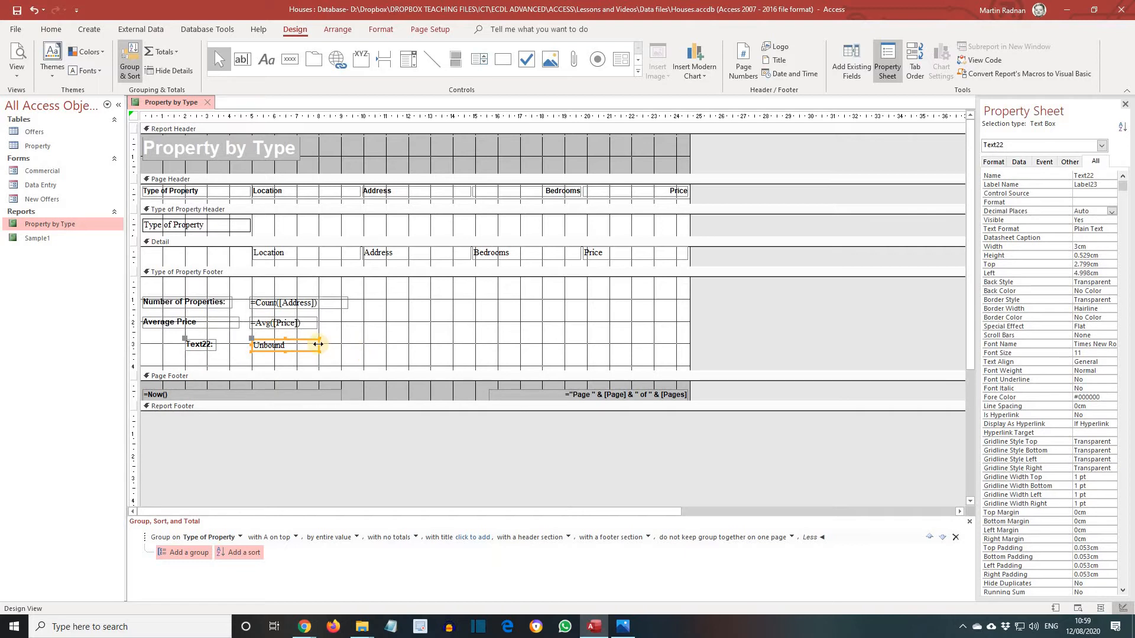
{"action": "left_click", "coordinate": [300, 345]}
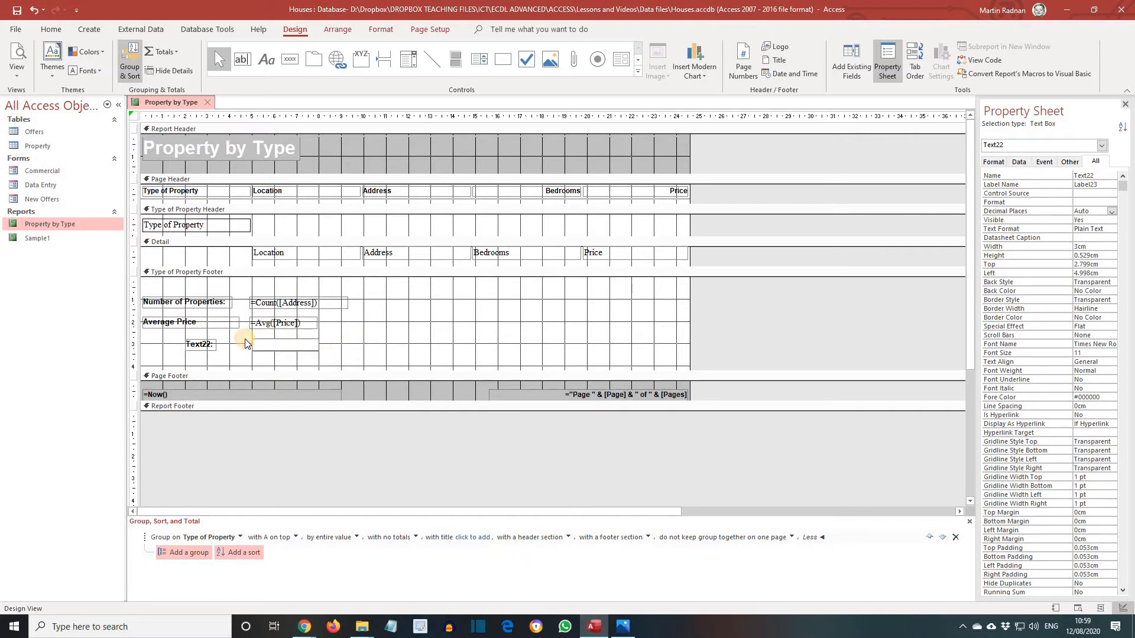
{"action": "type", "text": "=Sum([Price])"}
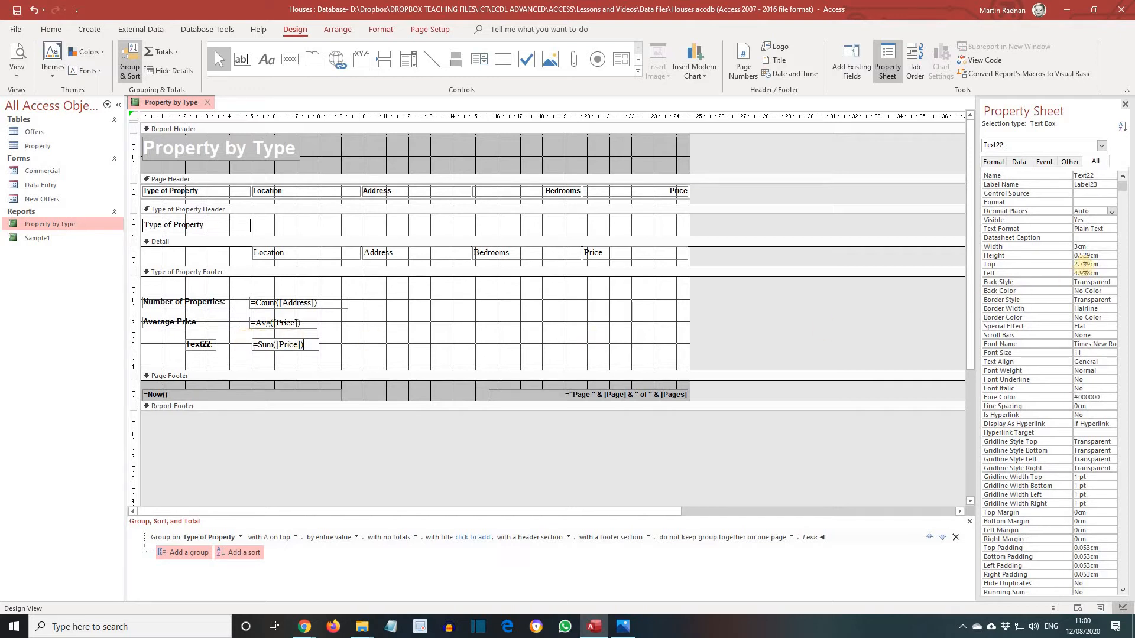
Format the =Sum([Price]) text box in the Type of Property footer as Currency with 0 decimal places
{"action": "left_click", "coordinate": [1093, 202]}
{"action": "left_click", "coordinate": [1105, 202]}
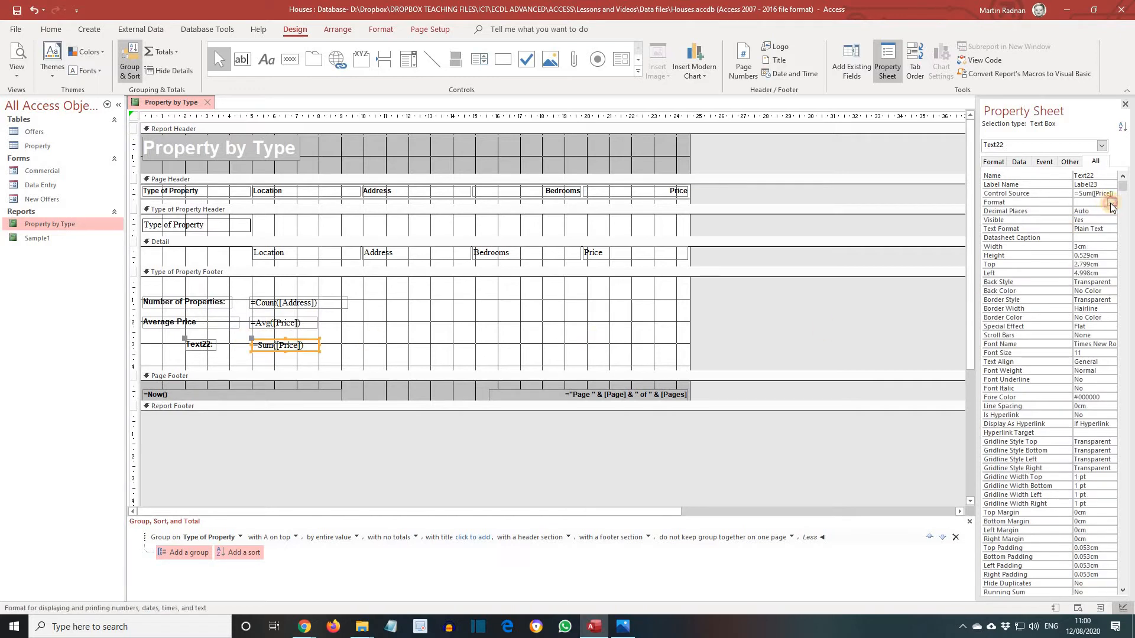
{"action": "left_click", "coordinate": [1112, 202]}
{"action": "left_click", "coordinate": [1090, 277]}
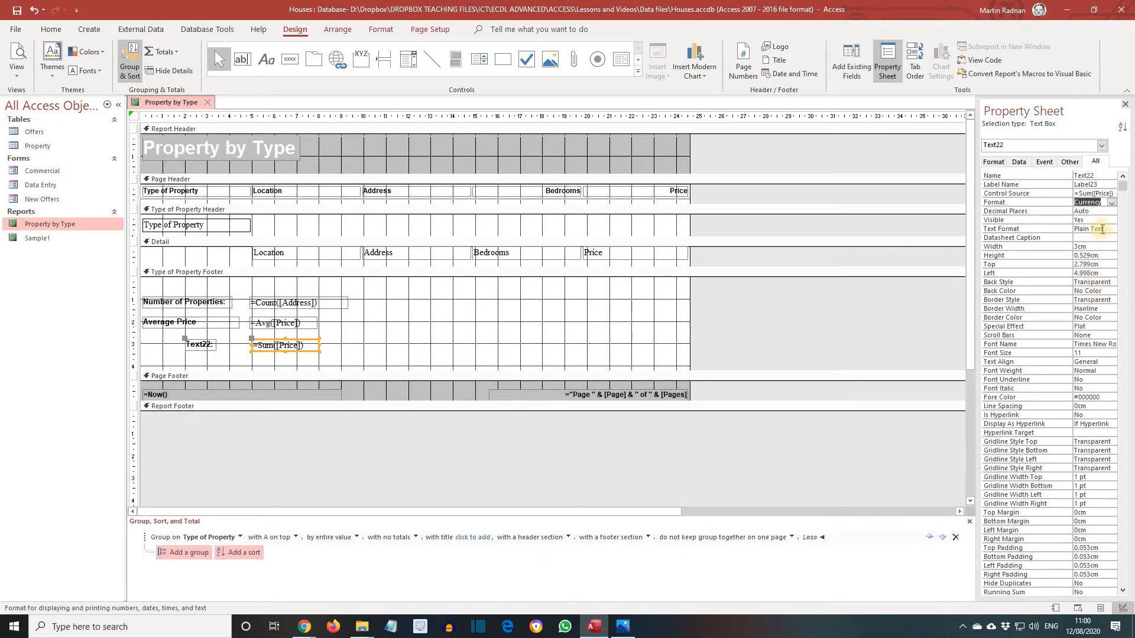
{"action": "left_click", "coordinate": [1097, 211]}
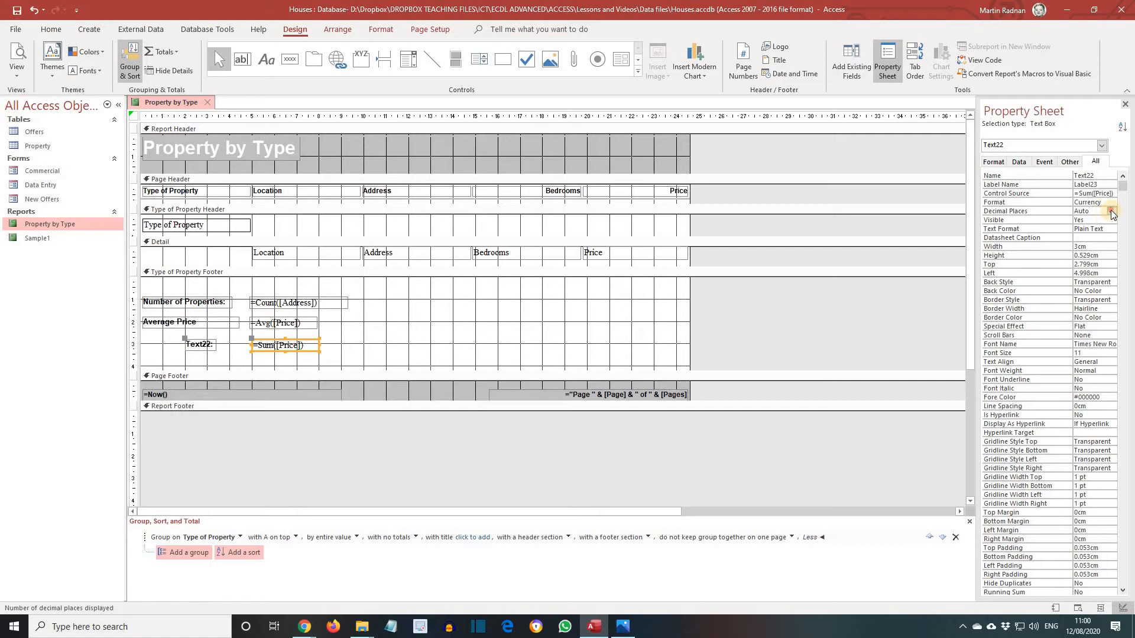
{"action": "left_click", "coordinate": [1112, 211]}
{"action": "left_click", "coordinate": [1101, 226]}
Change the caption of the =Sum([Price]) text box's label to "Total Price" and widen it leftward to line up with the labels above
{"action": "left_click", "coordinate": [215, 348]}
{"action": "left_click", "coordinate": [208, 345]}
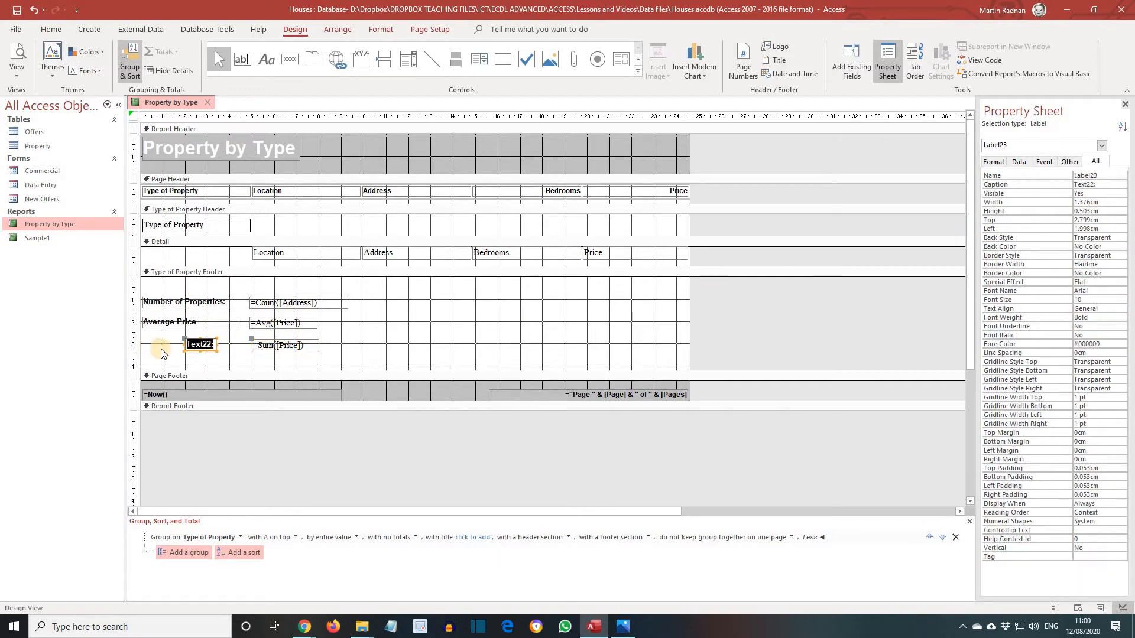
{"action": "type", "text": "Total Price"}
{"action": "left_click", "coordinate": [212, 350]}
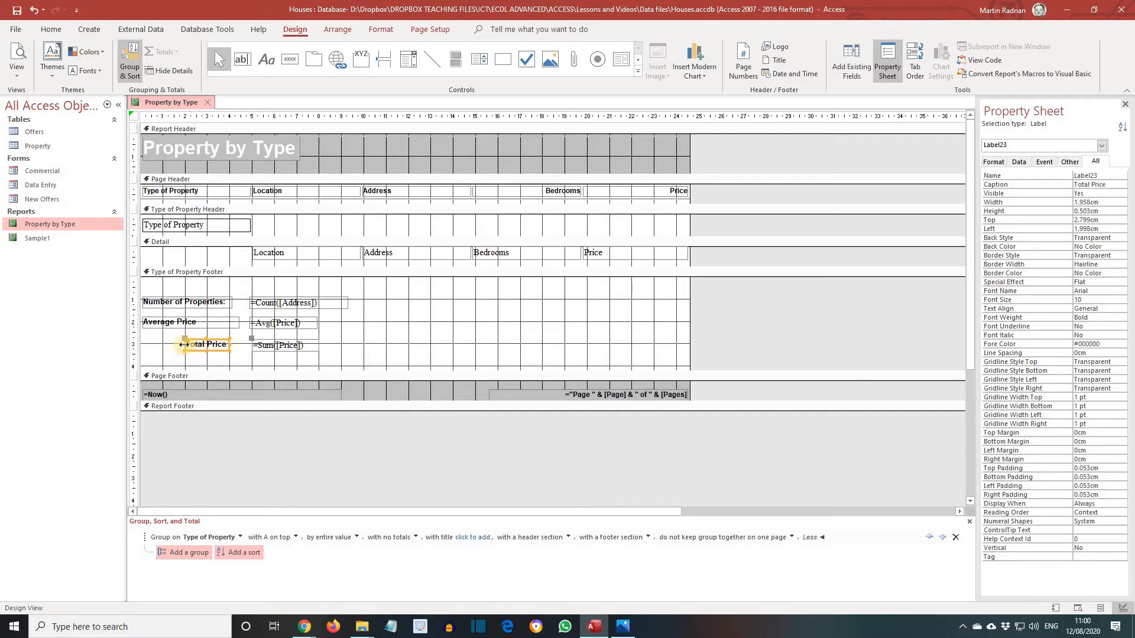
{"action": "left_click_drag", "start_coordinate": [185, 345], "coordinate": [141, 344]}
{"action": "left_click", "coordinate": [209, 359]}
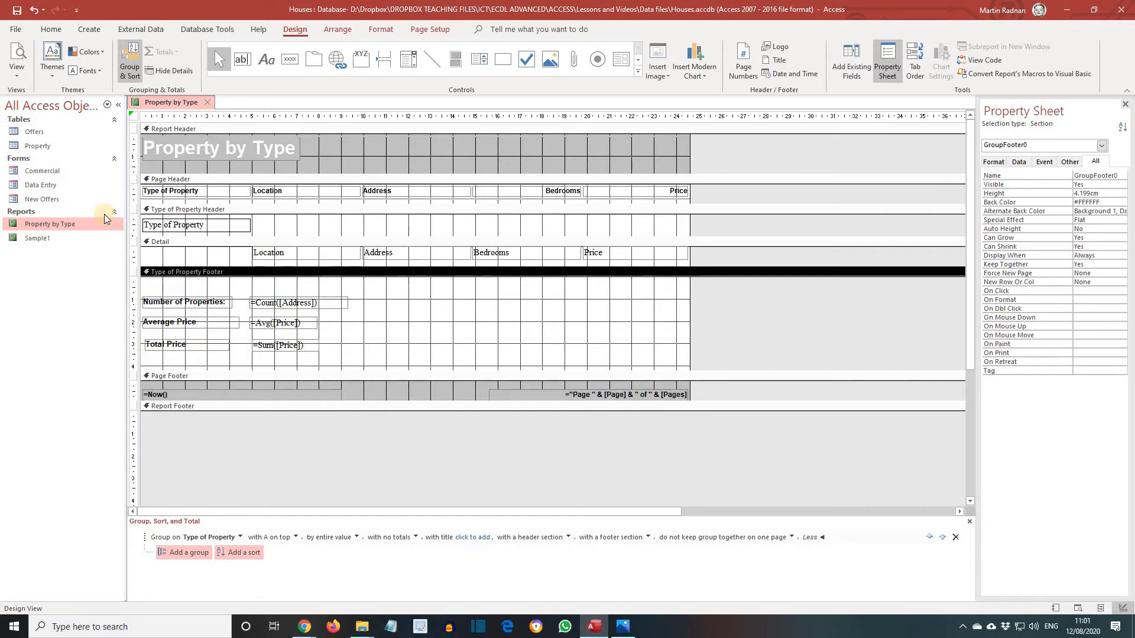
Preview the printed report and check the count, average and total price below each property type on all pages, then return to the design
{"action": "left_click", "coordinate": [18, 77]}
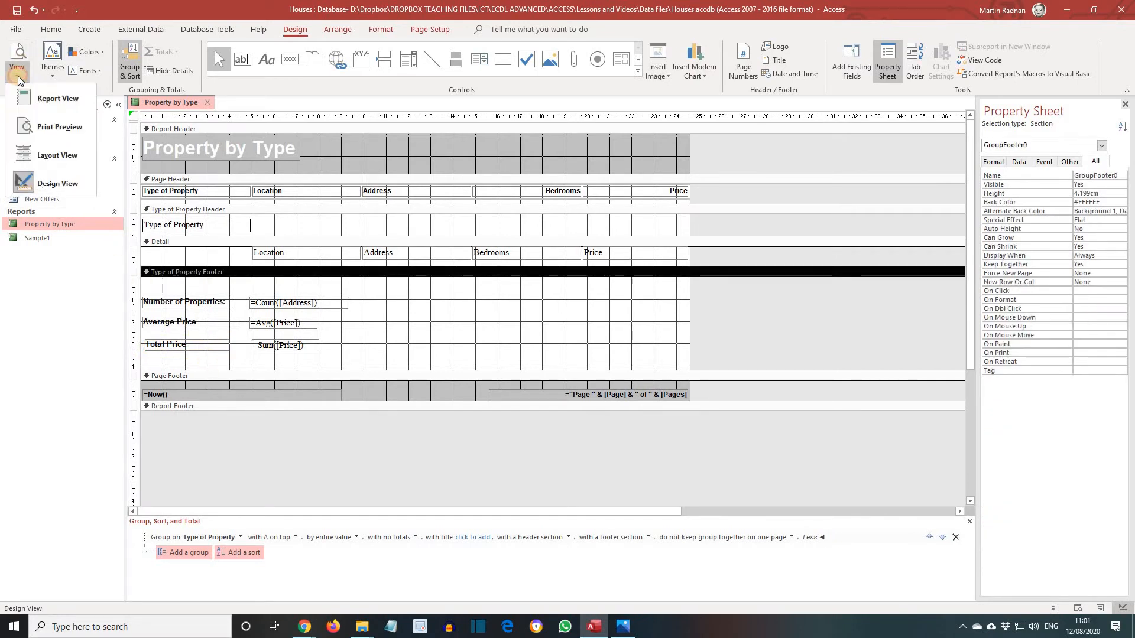
{"action": "left_click", "coordinate": [54, 132]}
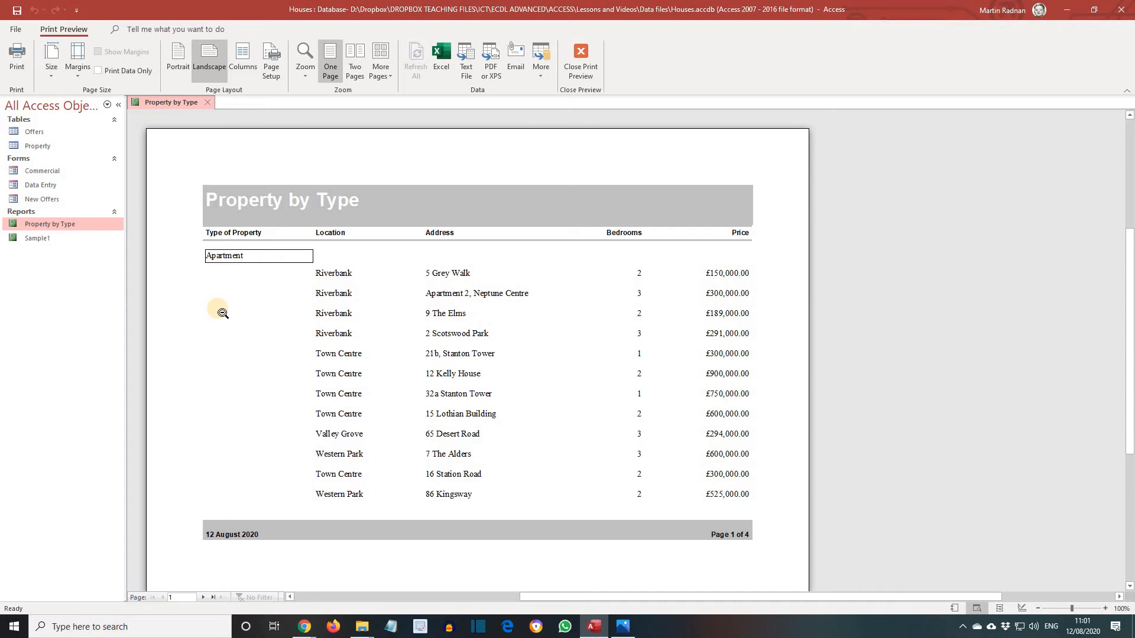
{"action": "scroll", "coordinate": [223, 313], "scroll_direction": "down", "scroll_amount": 1}
{"action": "left_click", "coordinate": [203, 597]}
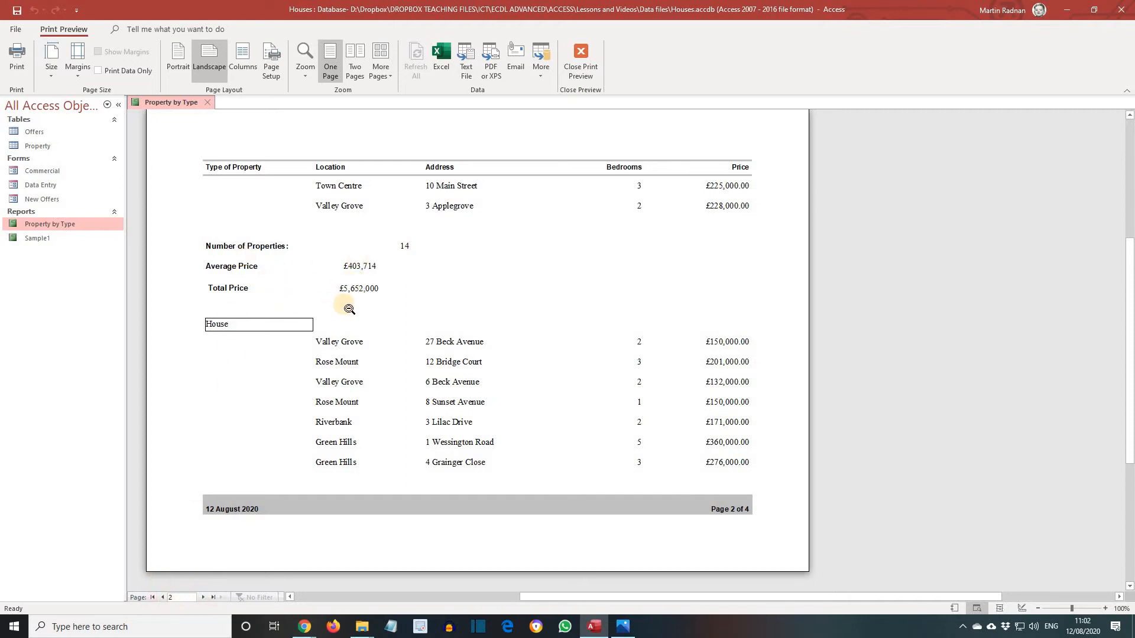
{"action": "scroll", "coordinate": [348, 309], "scroll_direction": "up", "scroll_amount": 1}
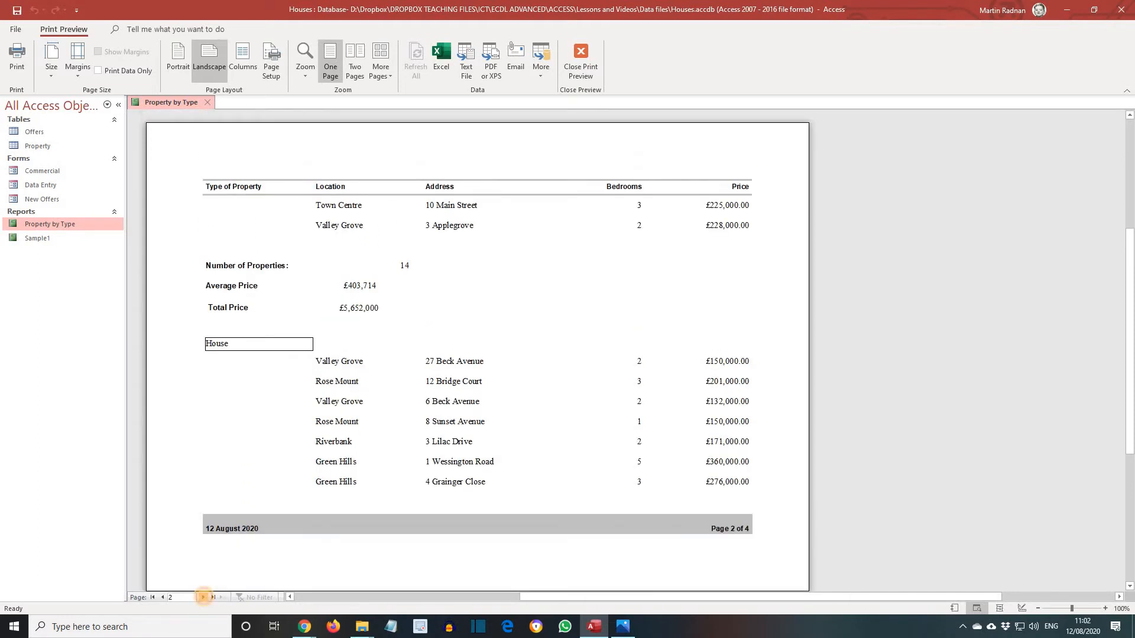
{"action": "left_click", "coordinate": [204, 596]}
{"action": "left_click", "coordinate": [204, 597]}
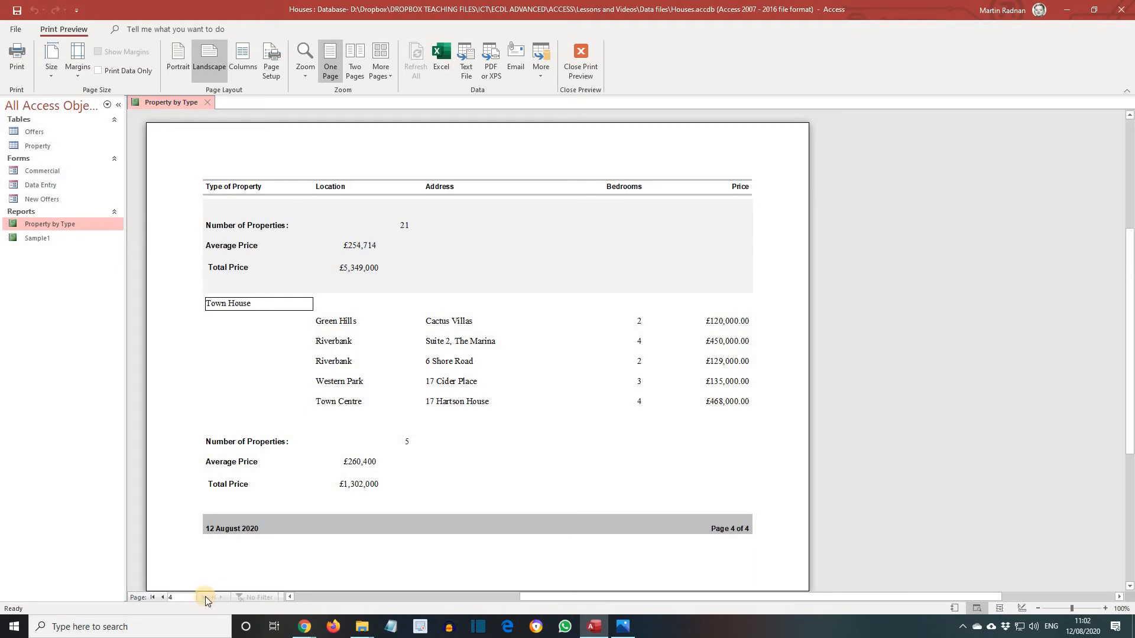
{"action": "left_click", "coordinate": [589, 72]}
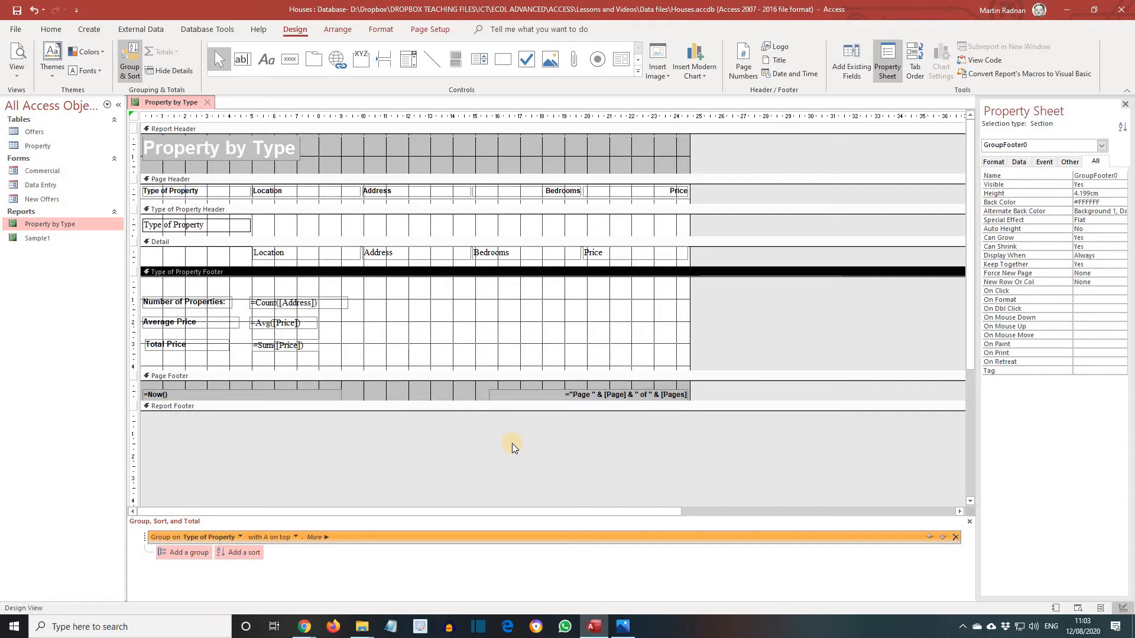
Copy all labels and calculated text boxes from the Type of Property footer into the Report Footer, enlarging it to about 4.5 cm high
{"action": "left_click_drag", "start_coordinate": [397, 362], "coordinate": [138, 286]}
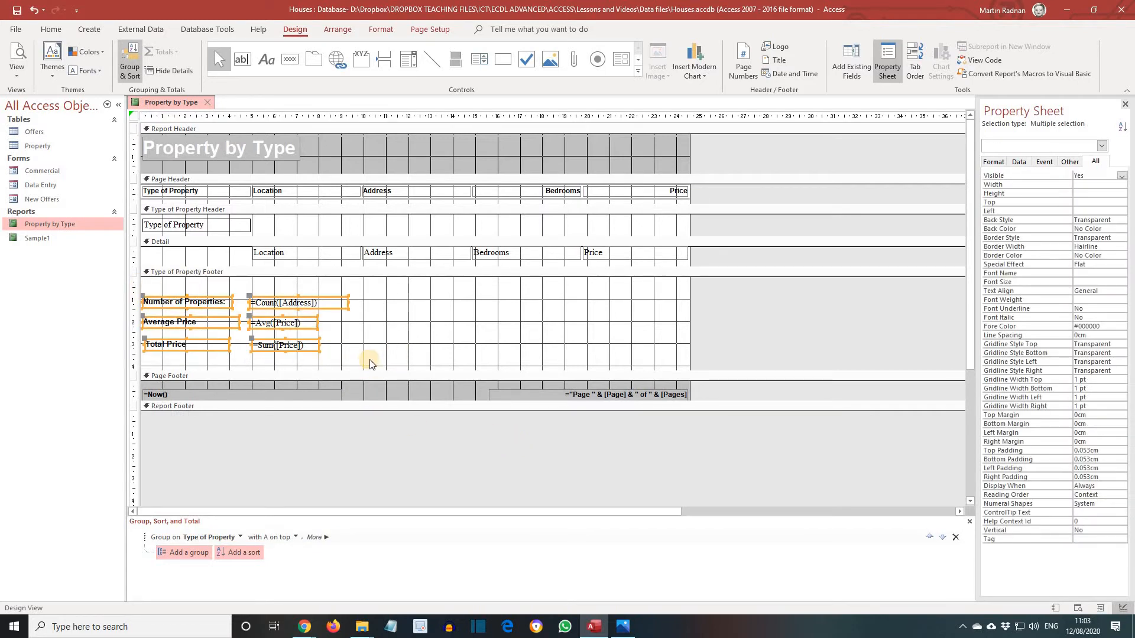
{"action": "right_click", "coordinate": [297, 303]}
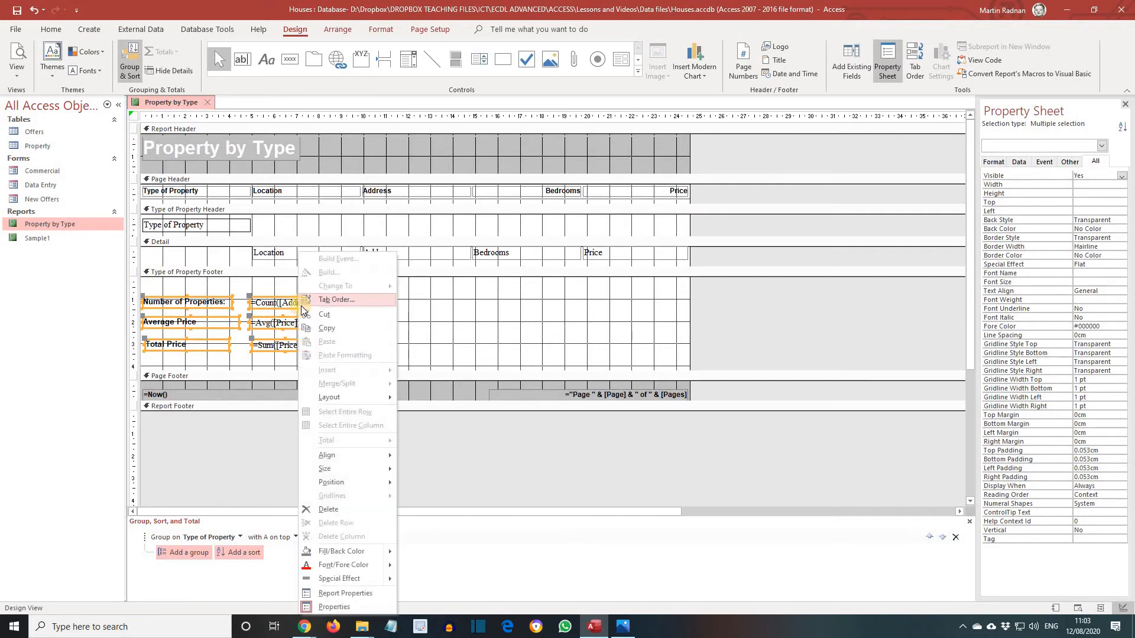
{"action": "left_click", "coordinate": [338, 328]}
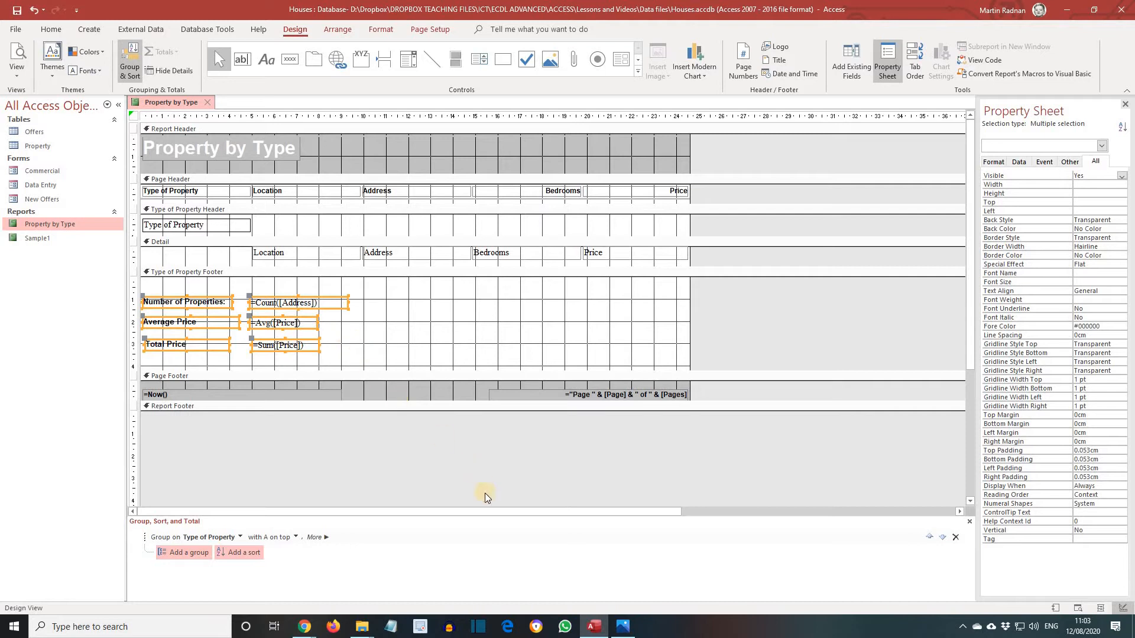
{"action": "left_click_drag", "start_coordinate": [471, 410], "coordinate": [481, 499]}
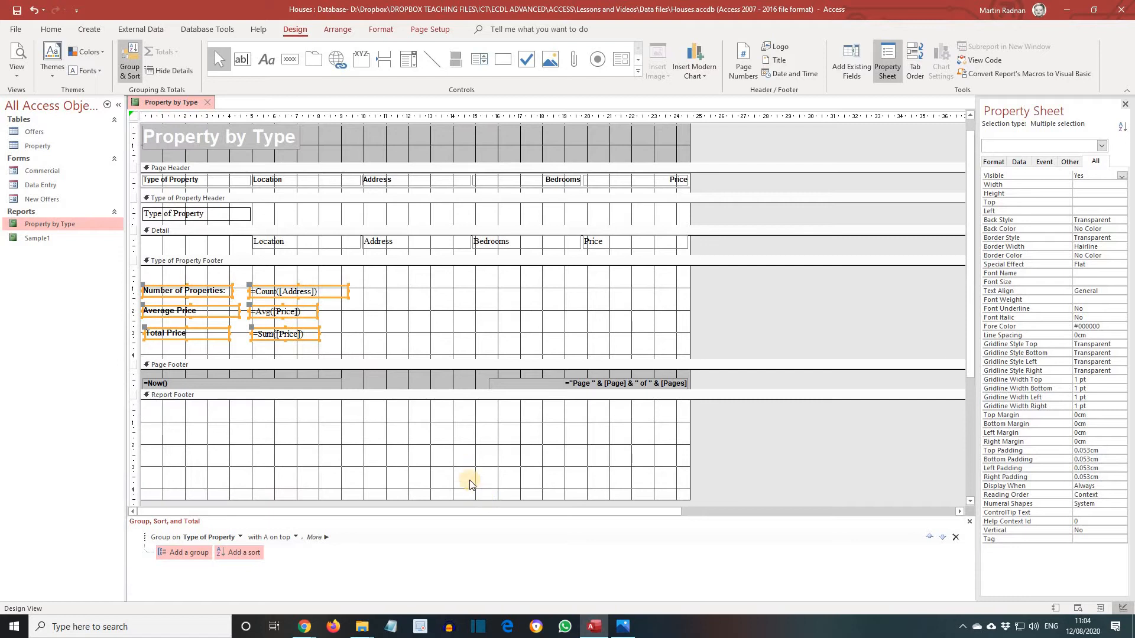
{"action": "right_click", "coordinate": [200, 425]}
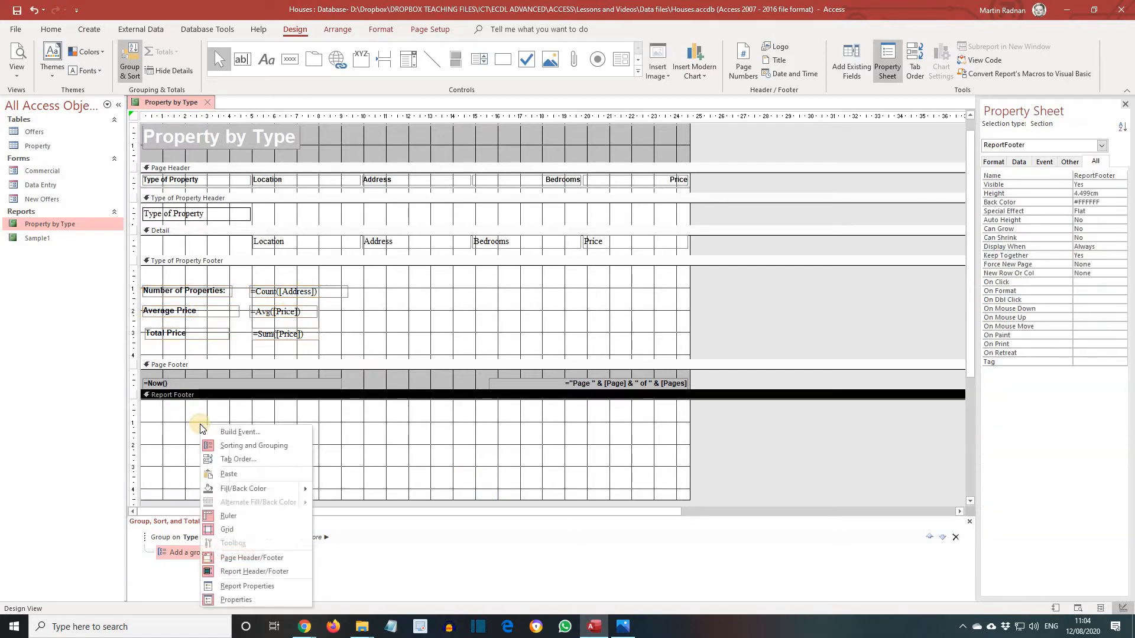
{"action": "left_click", "coordinate": [232, 476]}
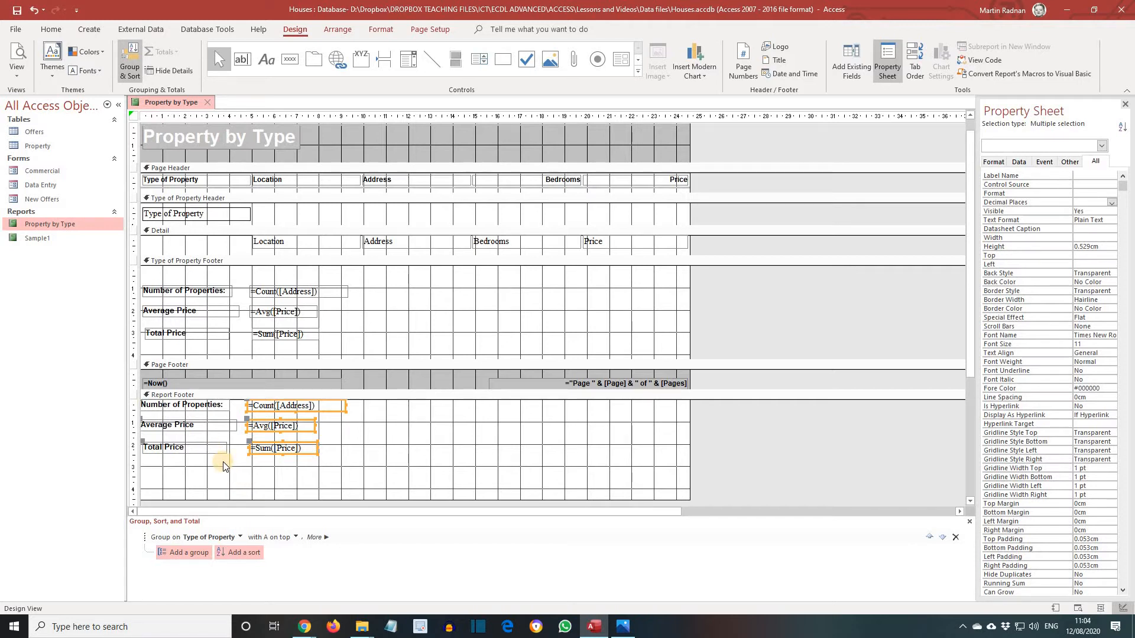
Change the Report Footer label captions to "Total Number of Properties:", "Report Average Price" and "Report Total Price"
{"action": "left_click", "coordinate": [143, 407]}
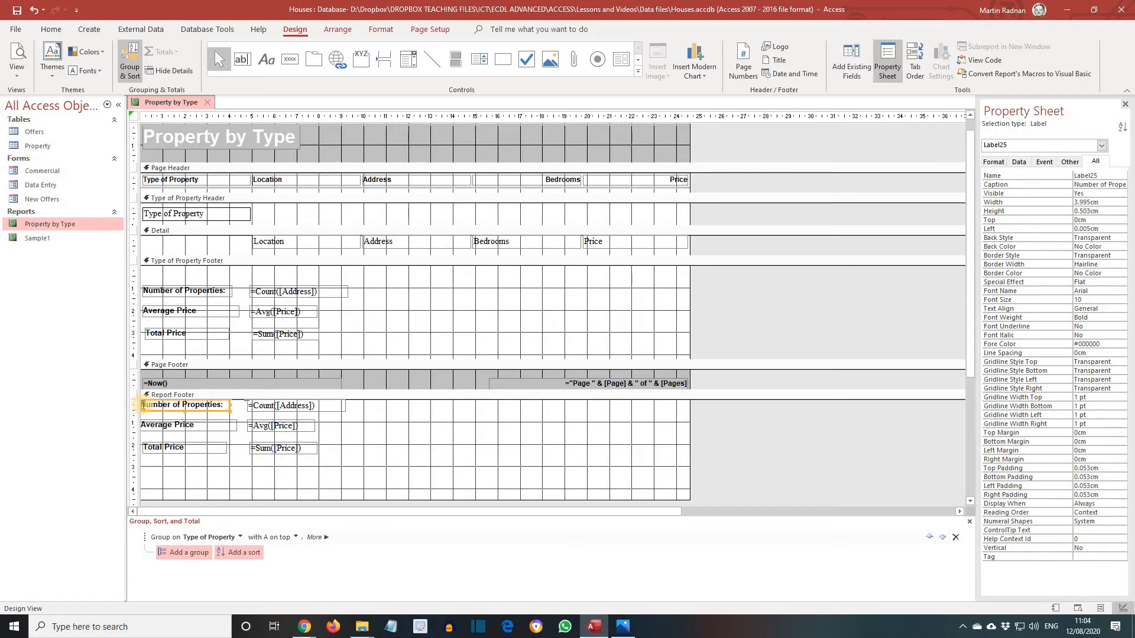
{"action": "left_click", "coordinate": [143, 406]}
{"action": "type", "text": "To"}
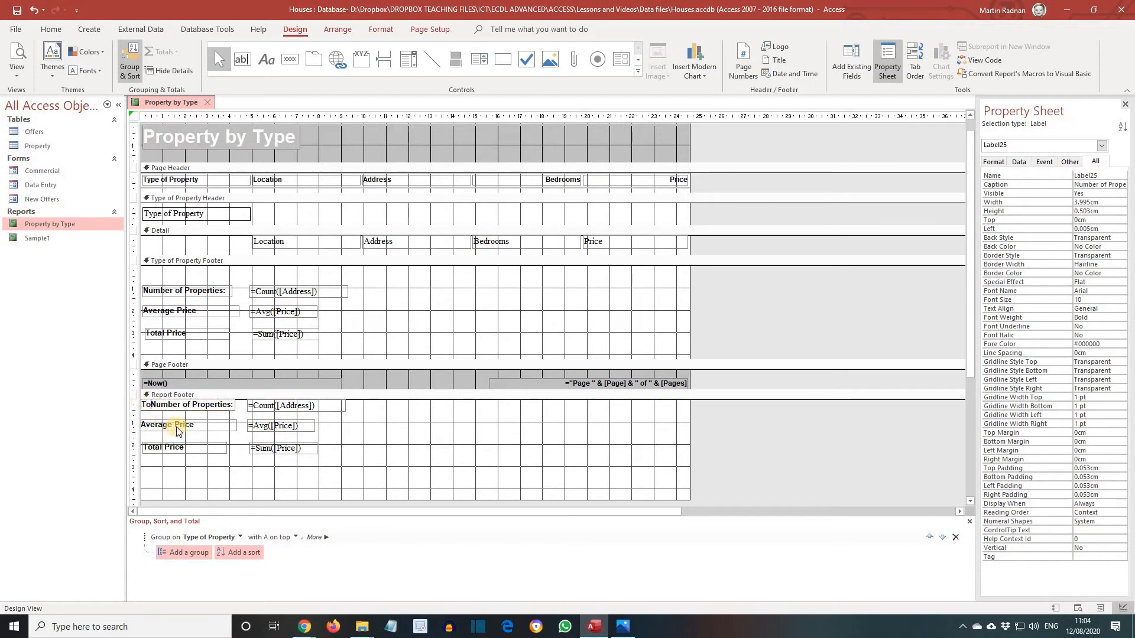
{"action": "type", "text": "tal"}
{"action": "left_click", "coordinate": [145, 426]}
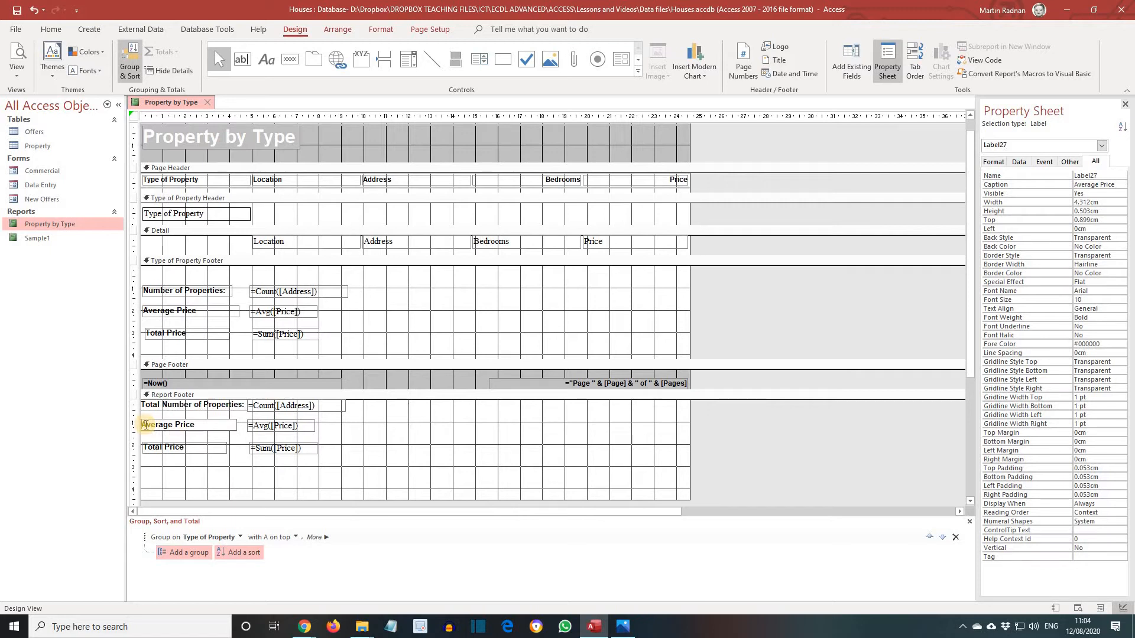
{"action": "type", "text": "Report"}
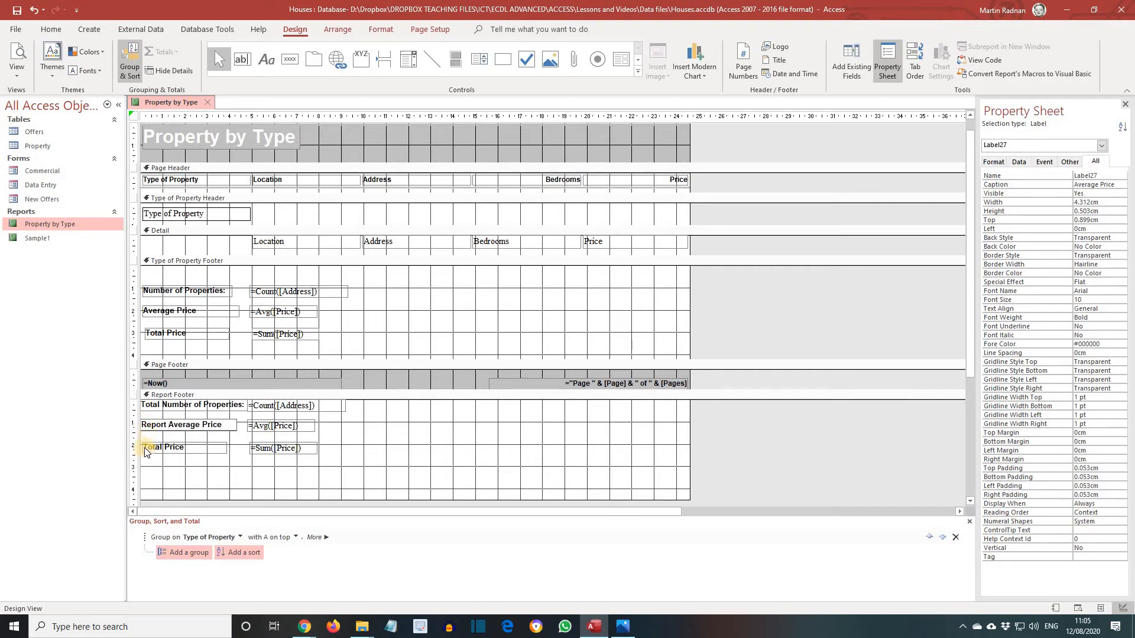
{"action": "left_click", "coordinate": [146, 450]}
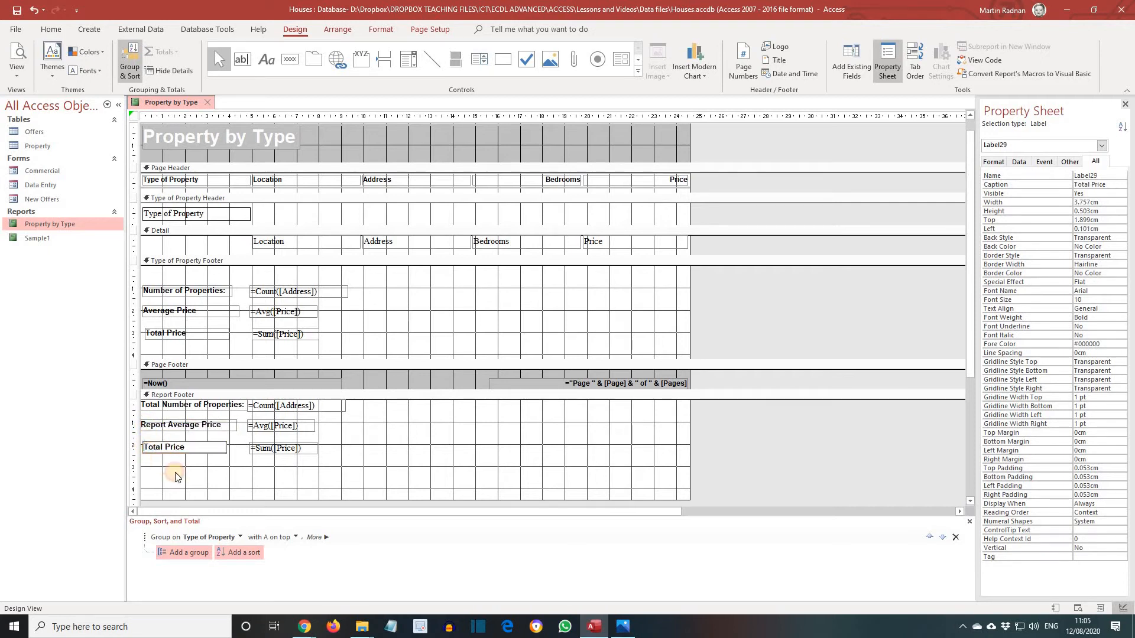
{"action": "type", "text": "Report"}
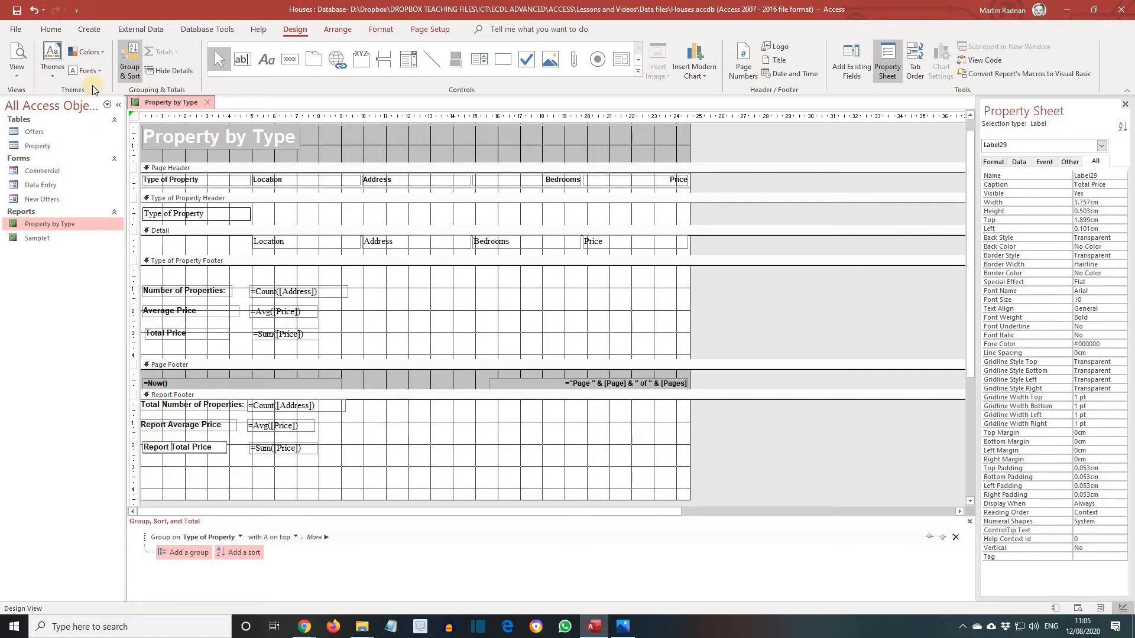
Preview the printed report and page through to the last page to check the overall report calculations
{"action": "left_click", "coordinate": [16, 71]}
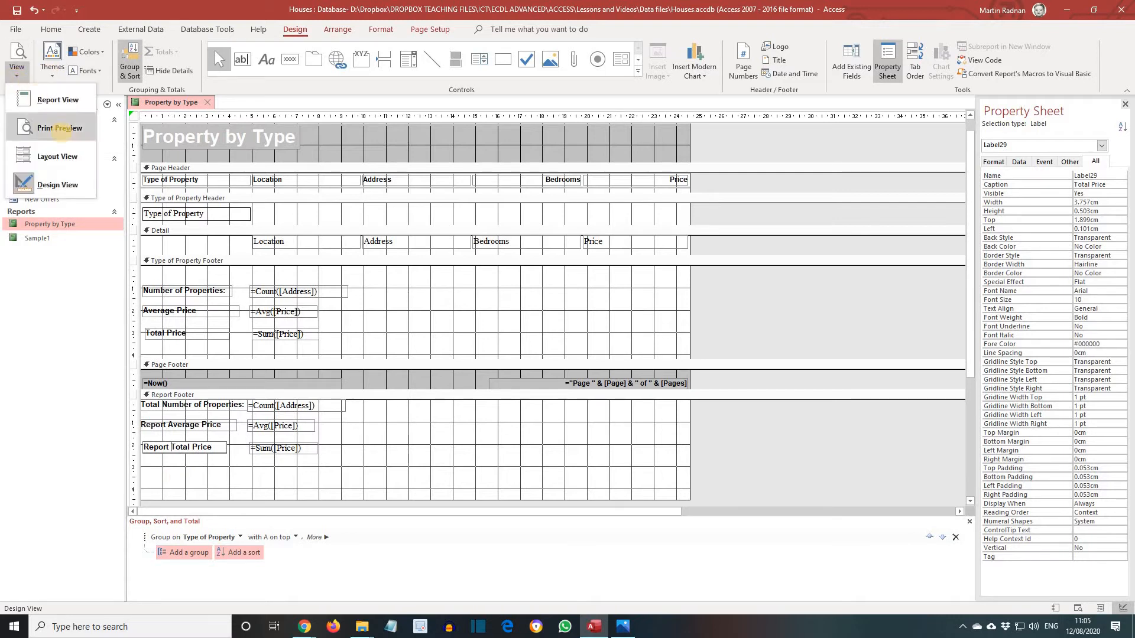
{"action": "left_click", "coordinate": [60, 130]}
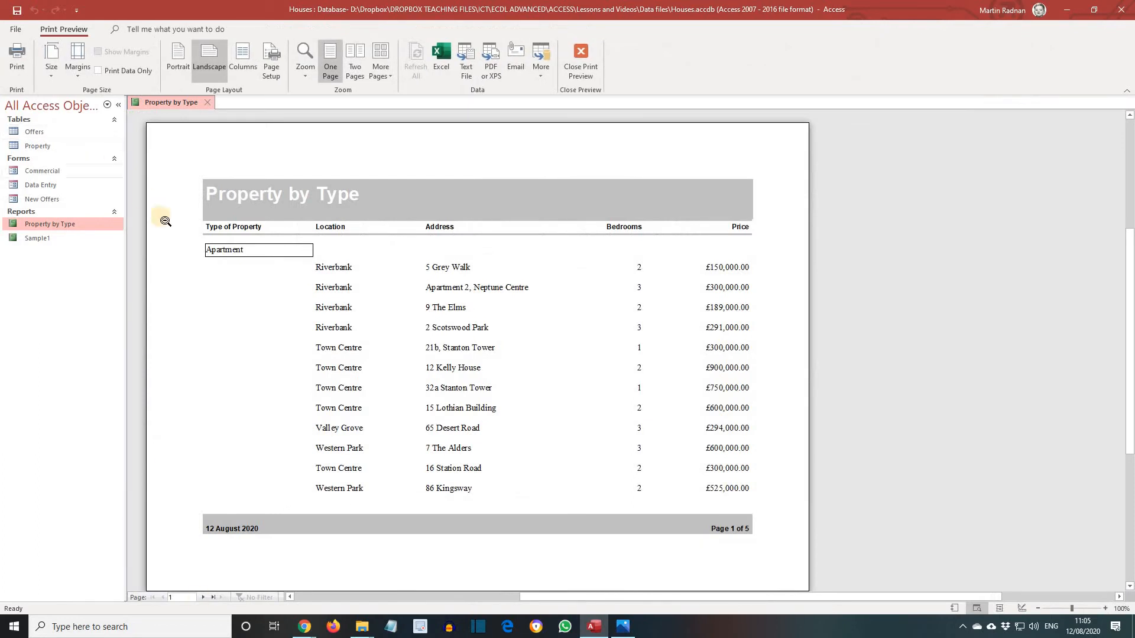
{"action": "left_click", "coordinate": [201, 598]}
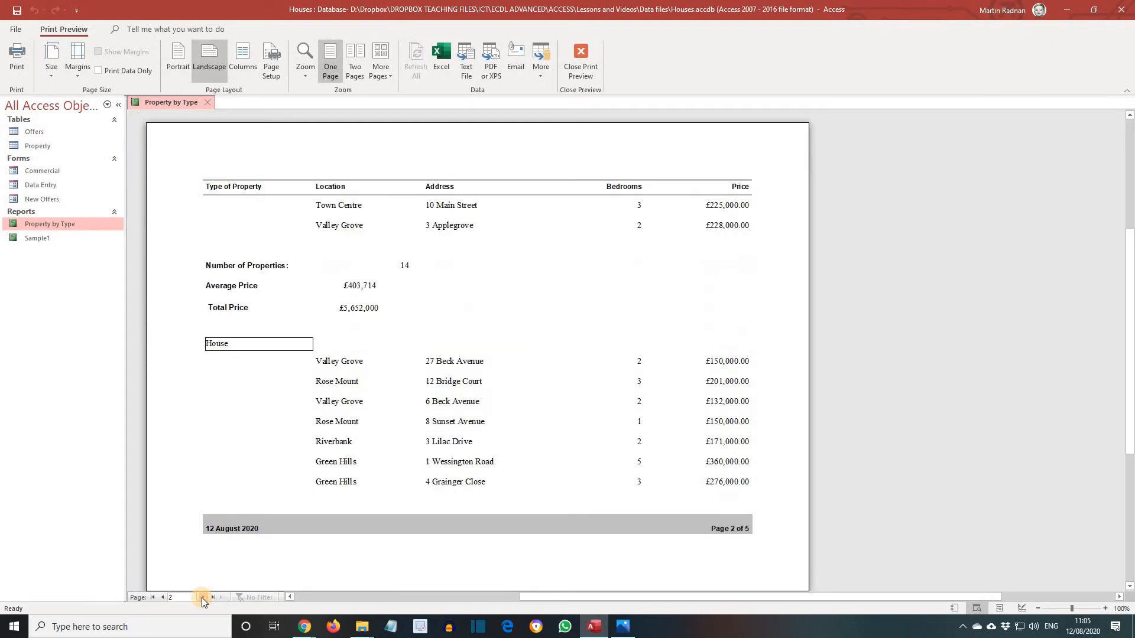
{"action": "left_click", "coordinate": [201, 597]}
{"action": "left_click", "coordinate": [201, 598]}
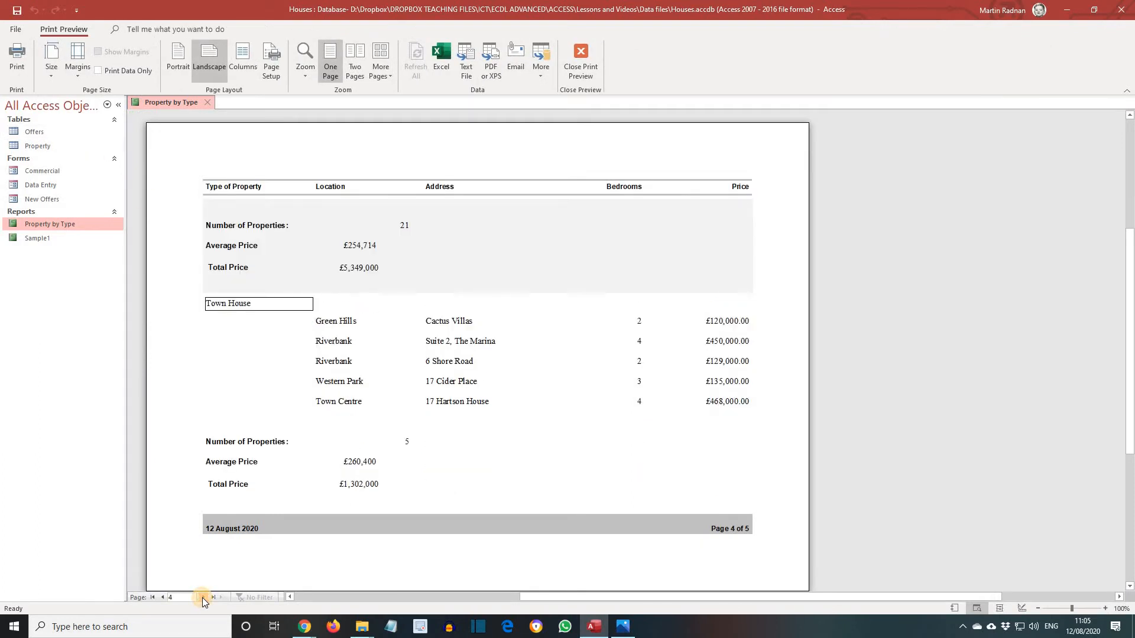
{"action": "left_click", "coordinate": [202, 598]}
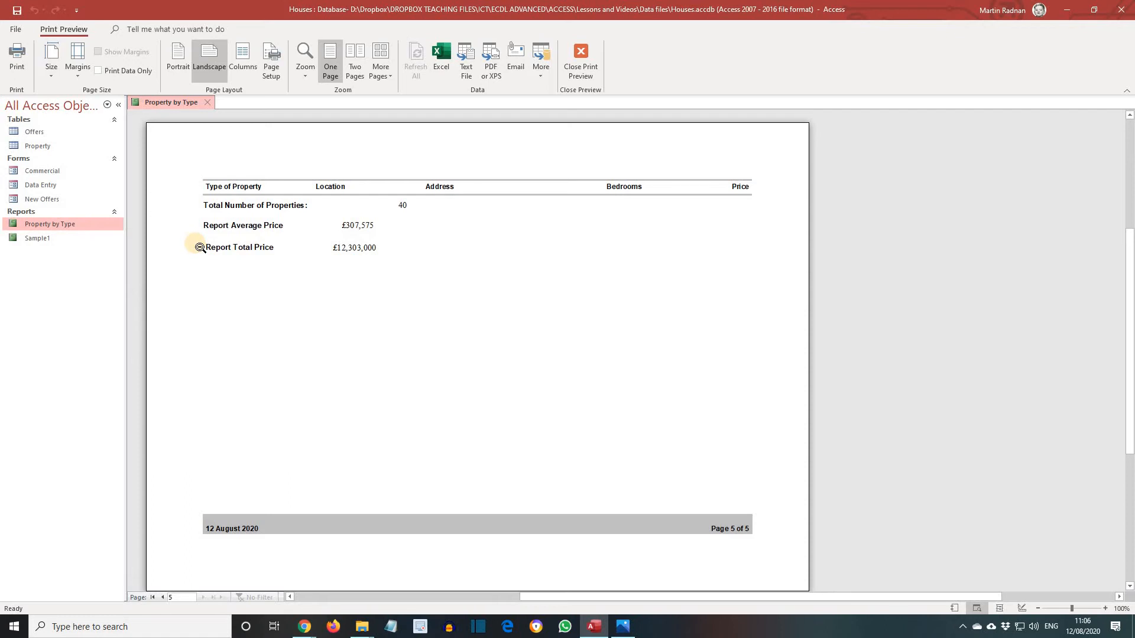
Save the Property by Type report and close it
{"action": "right_click", "coordinate": [171, 105]}
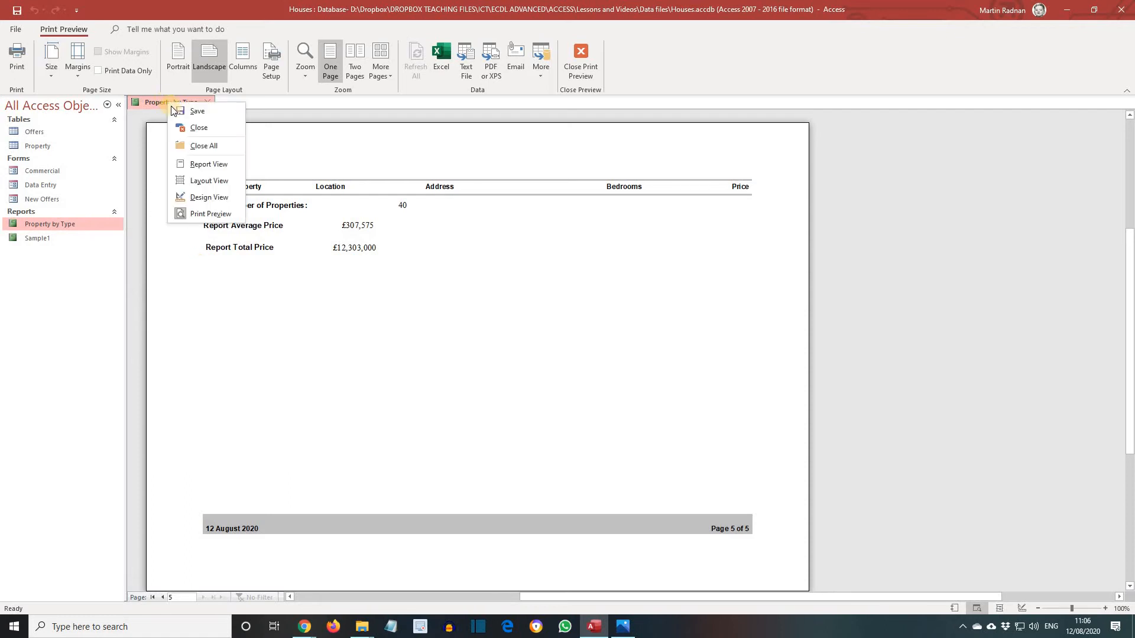
{"action": "left_click", "coordinate": [196, 111]}
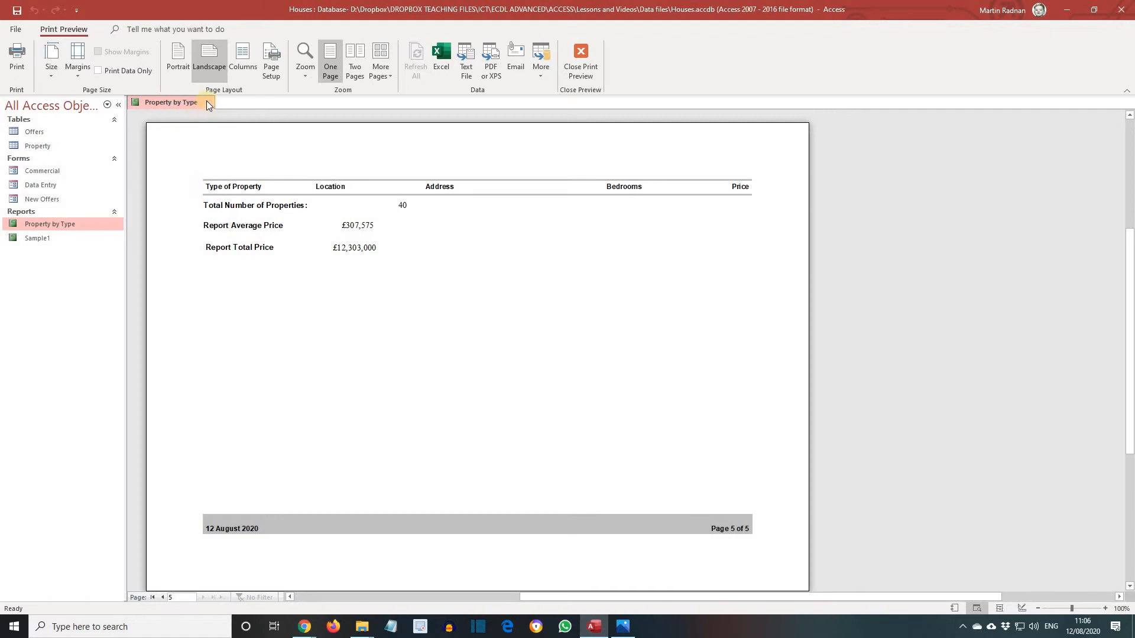
{"action": "left_click", "coordinate": [207, 102]}
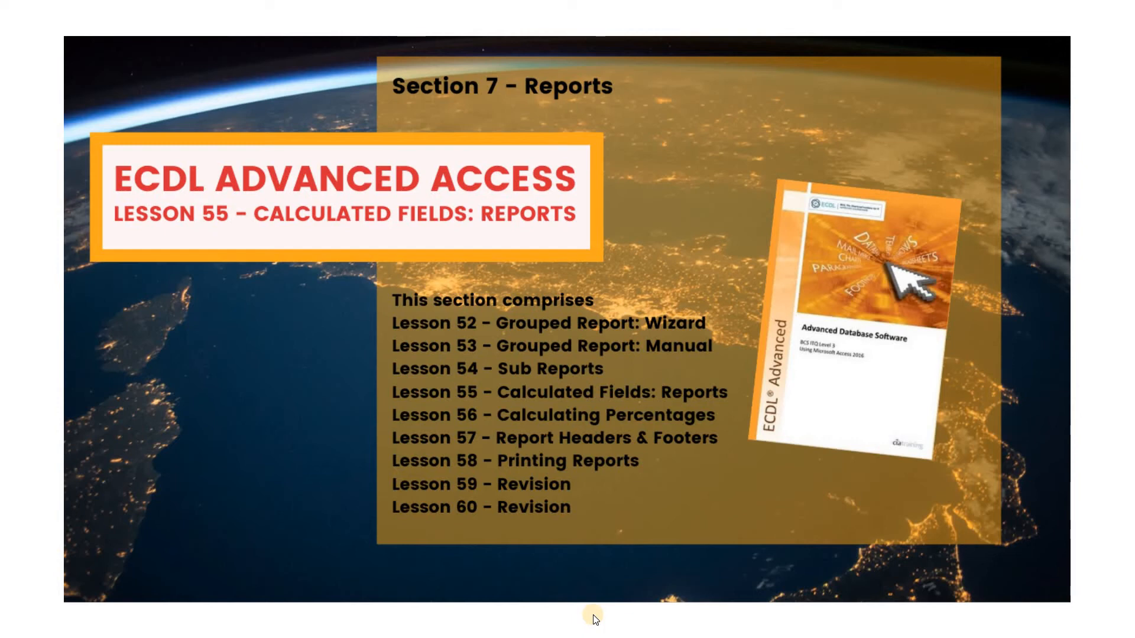
Create a new blank report in Design View in the Computer Shop database
{"action": "mouse_move", "coordinate": [604, 635]}
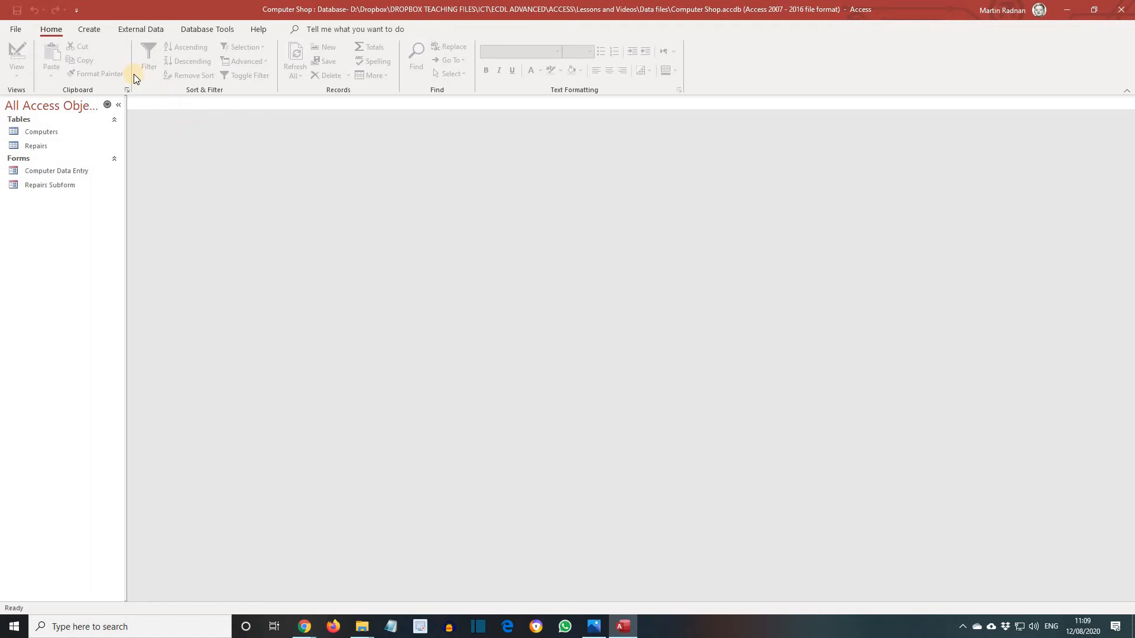
{"action": "left_click", "coordinate": [90, 29]}
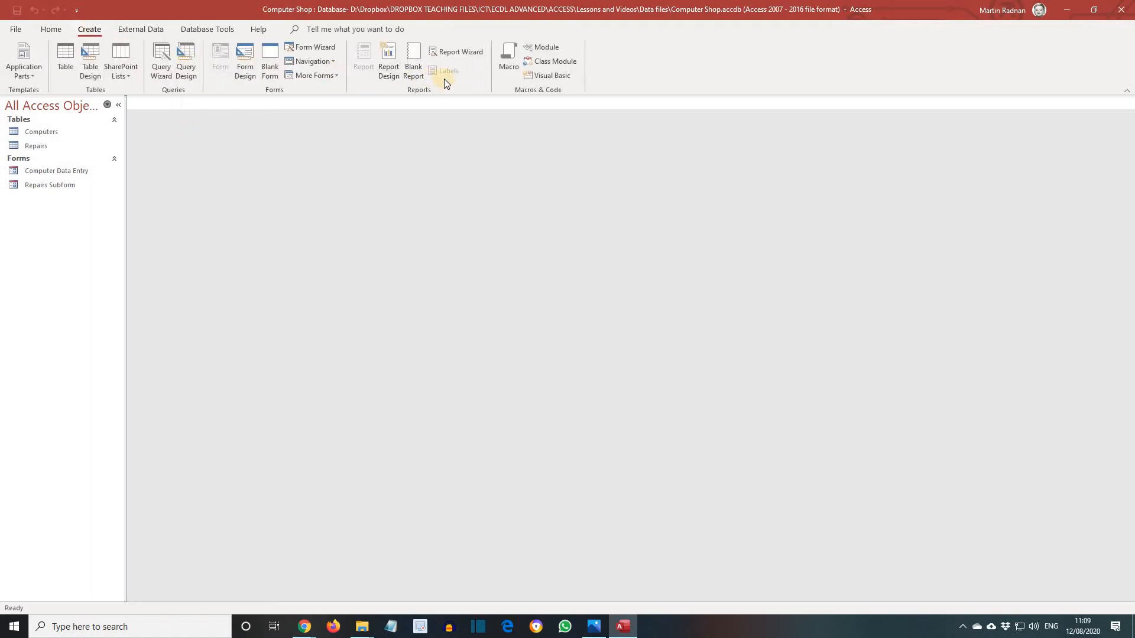
{"action": "left_click", "coordinate": [391, 72]}
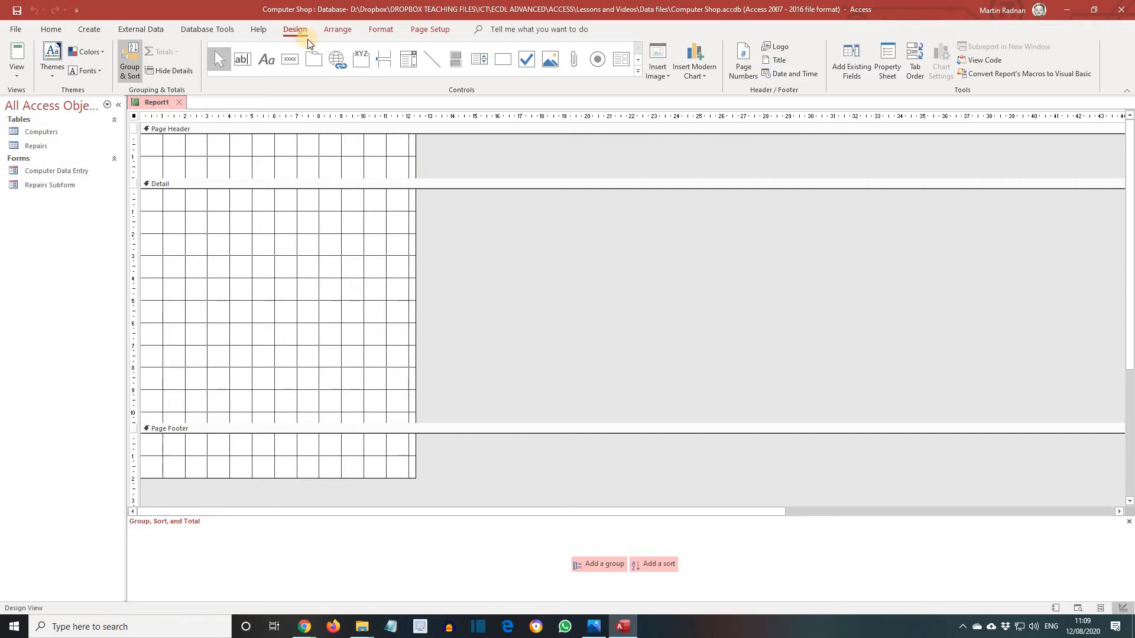
Set the new report's record source to the Repairs table
{"action": "left_click", "coordinate": [886, 78]}
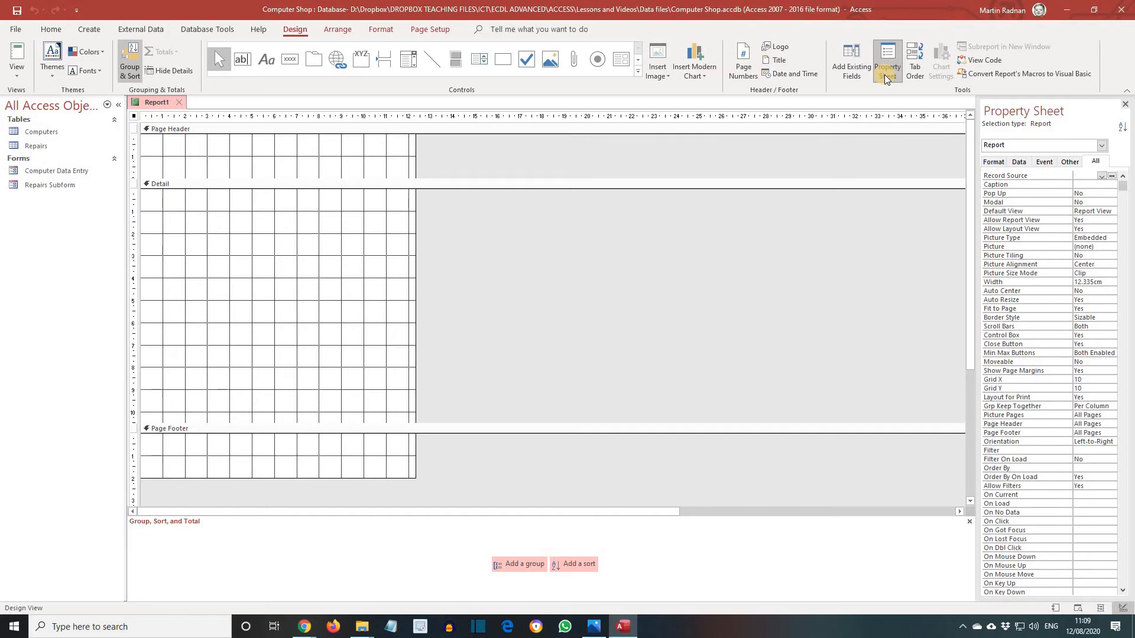
{"action": "left_click", "coordinate": [1102, 176]}
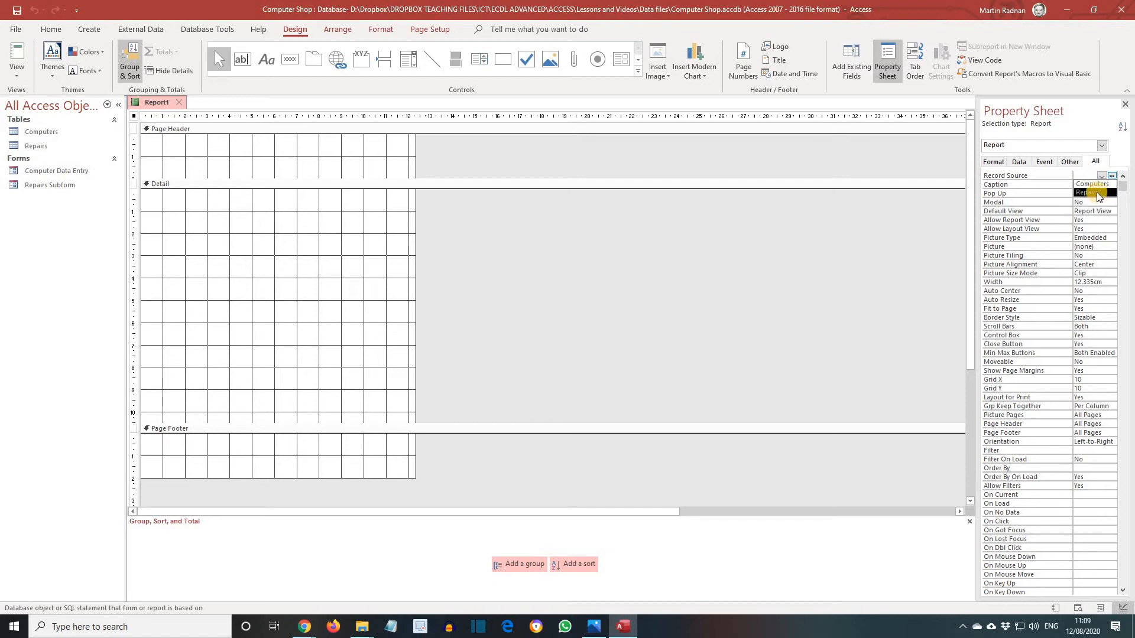
{"action": "left_click", "coordinate": [1097, 192]}
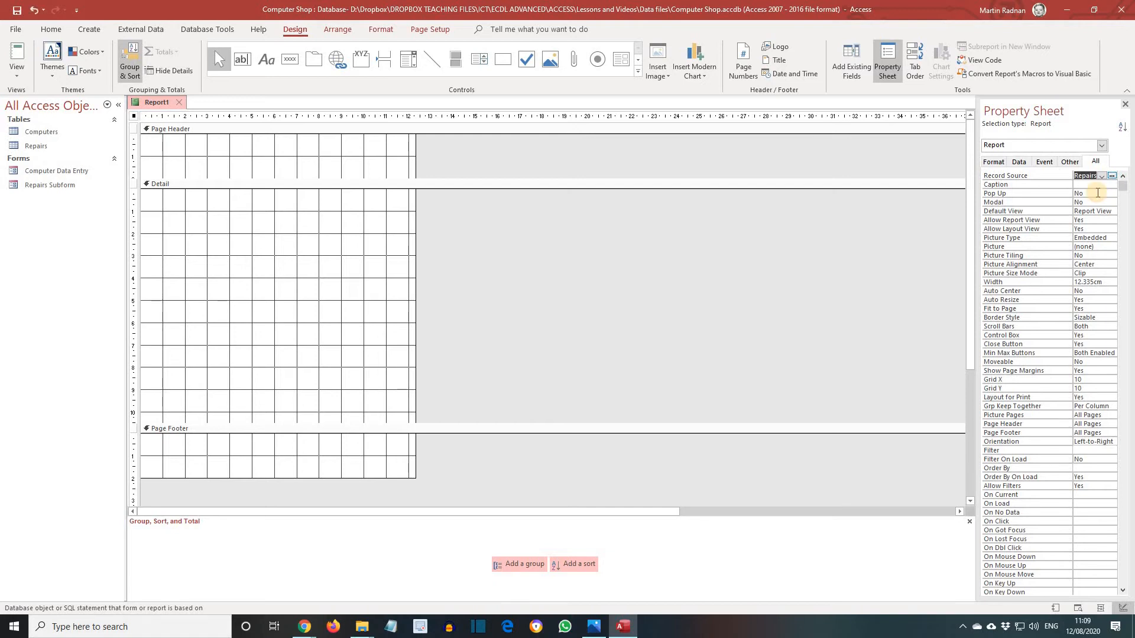
{"action": "left_click", "coordinate": [1090, 186]}
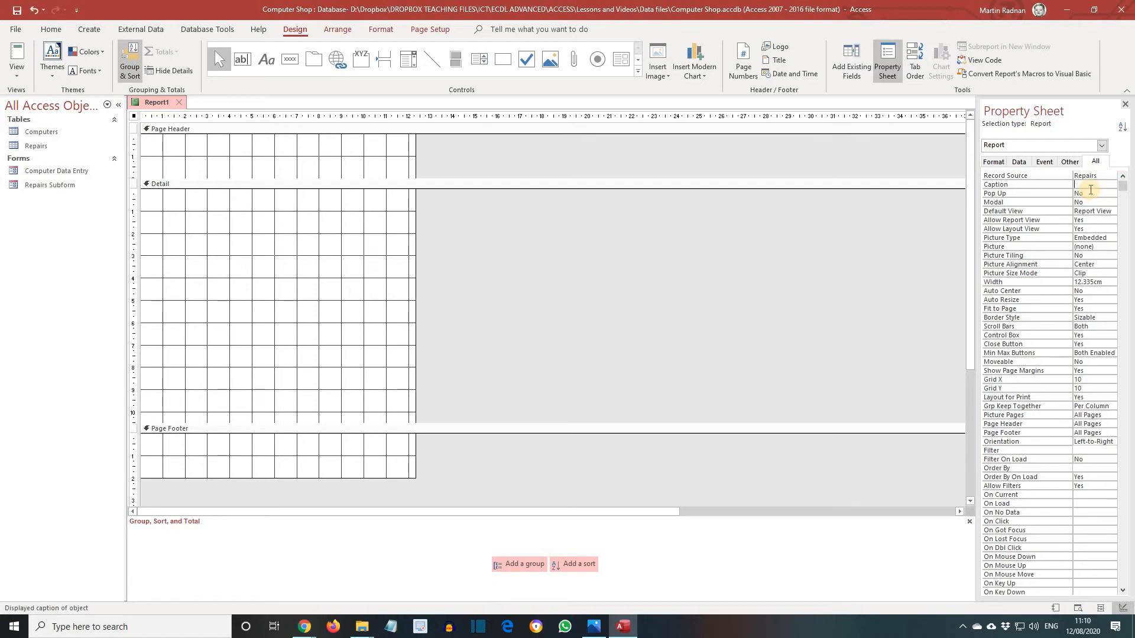
Add the Job No, Engineer, Job Description, Price and Date fields to the report's Detail section
{"action": "left_click", "coordinate": [856, 71]}
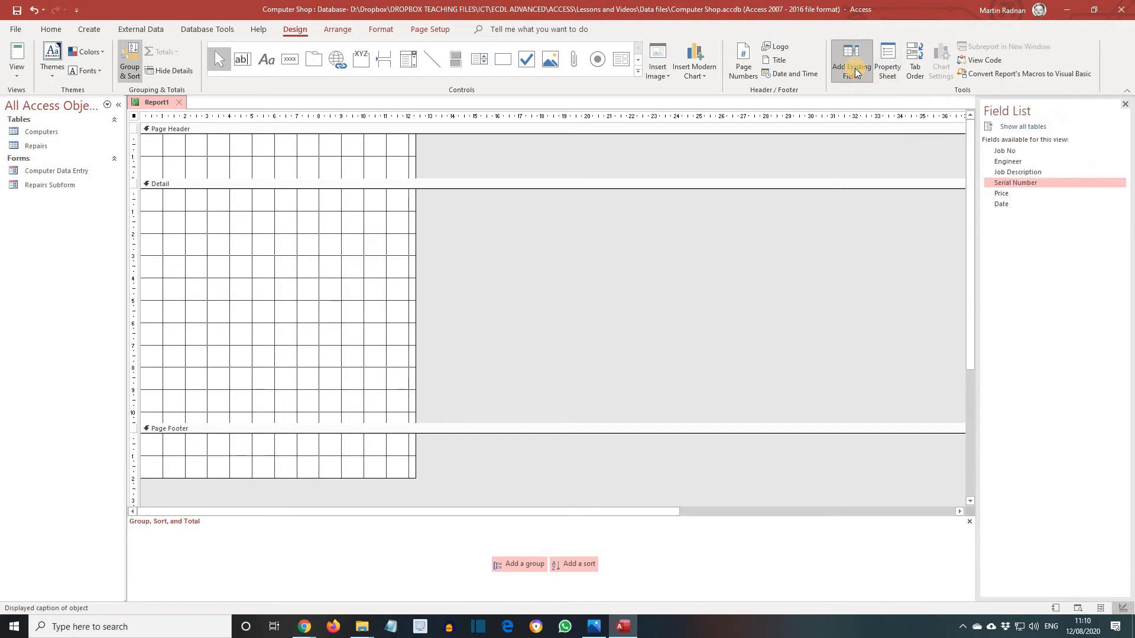
{"action": "double_click", "coordinate": [999, 152]}
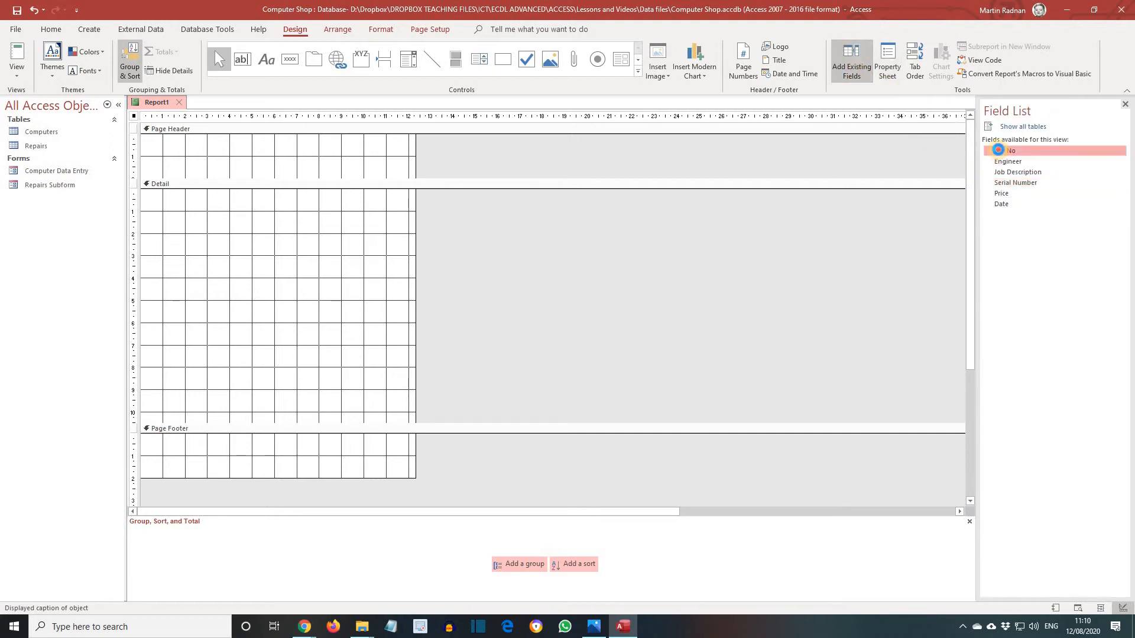
{"action": "double_click", "coordinate": [1002, 162]}
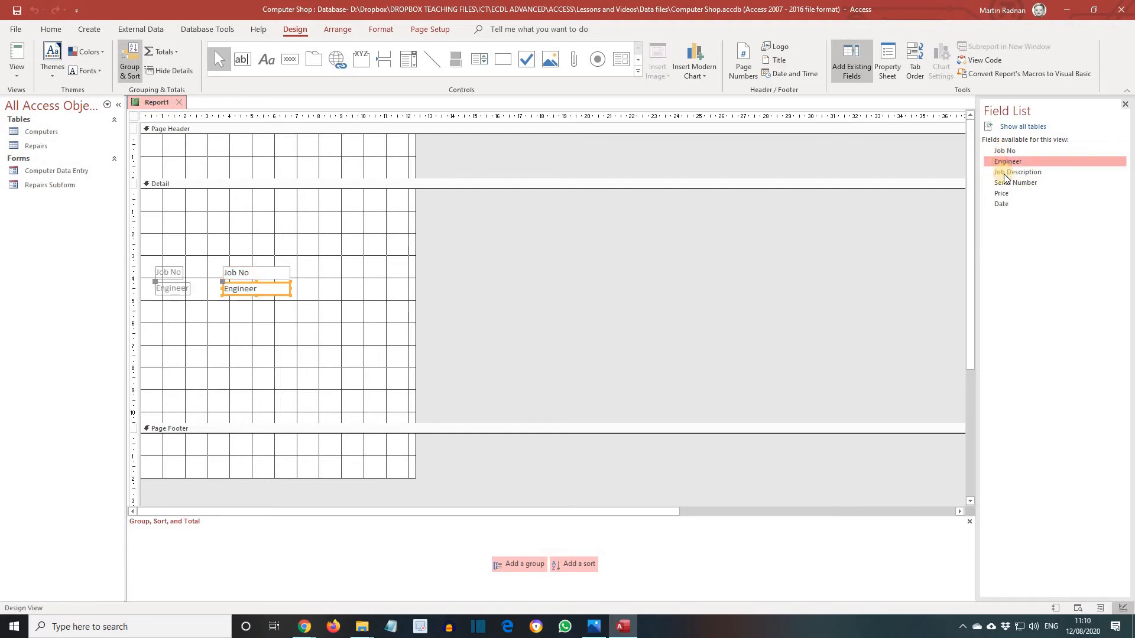
{"action": "left_click", "coordinate": [1003, 174]}
{"action": "double_click", "coordinate": [1005, 176]}
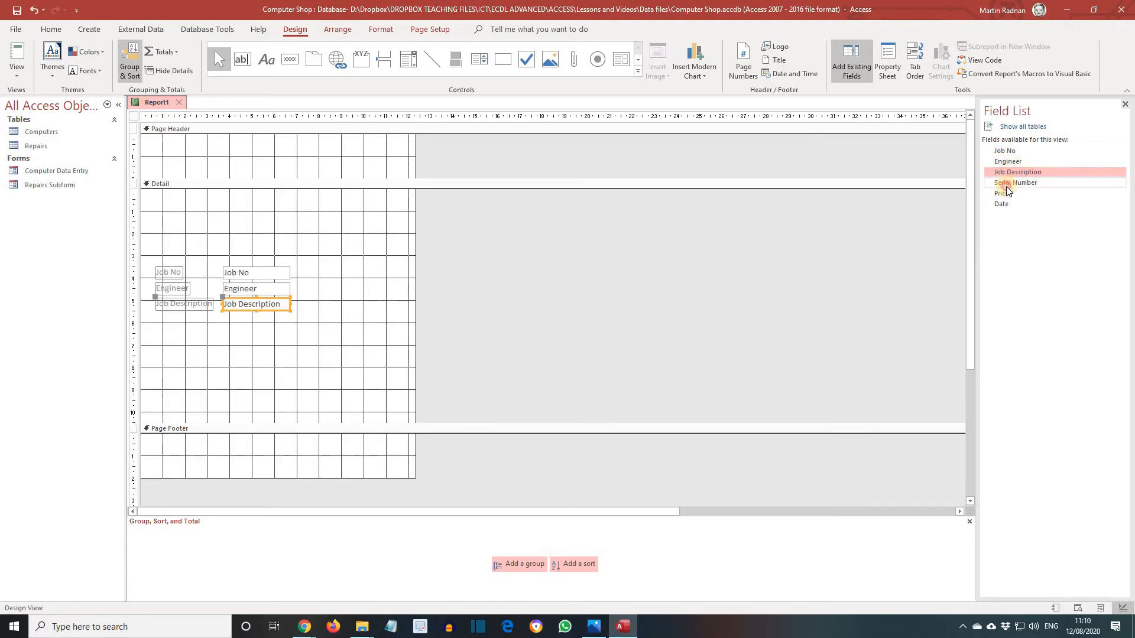
{"action": "double_click", "coordinate": [1002, 194]}
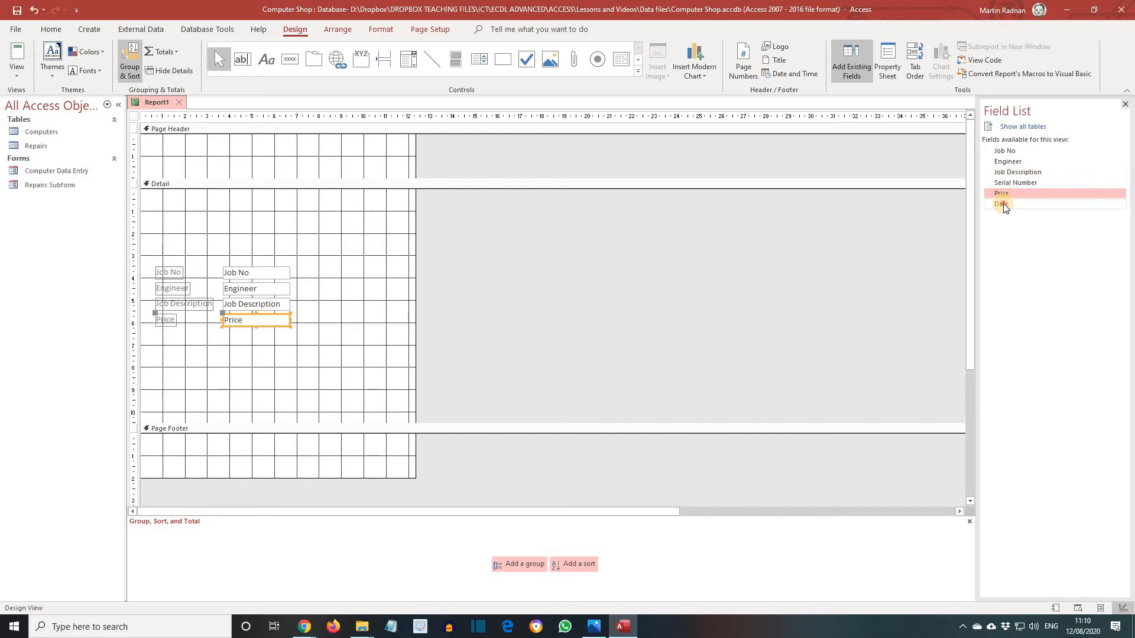
{"action": "double_click", "coordinate": [1003, 203]}
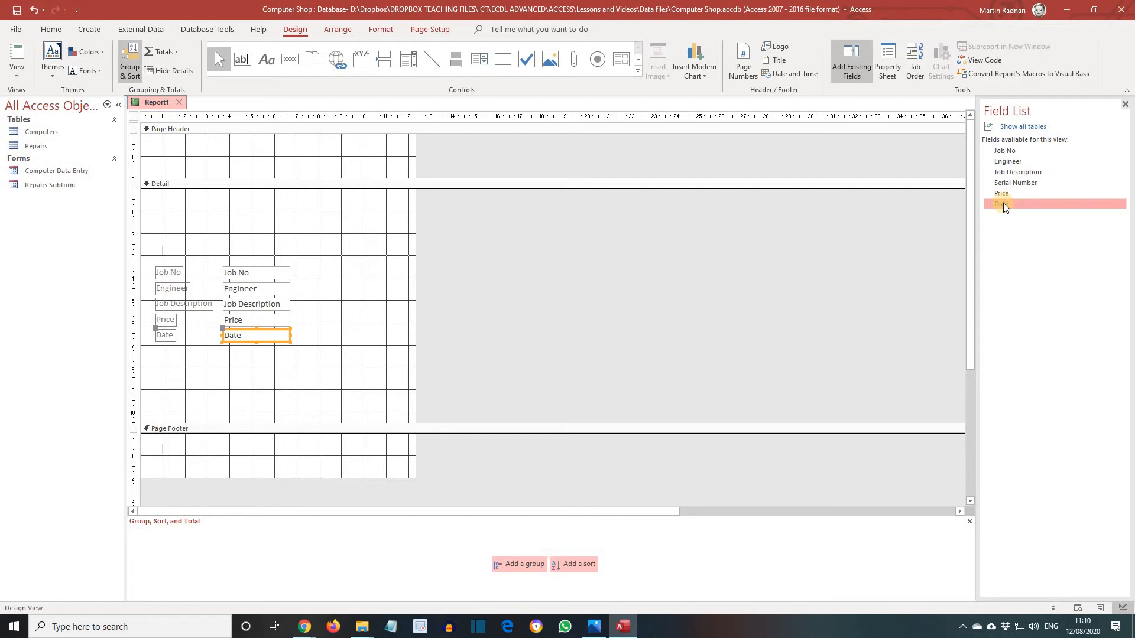
{"action": "left_click", "coordinate": [518, 143]}
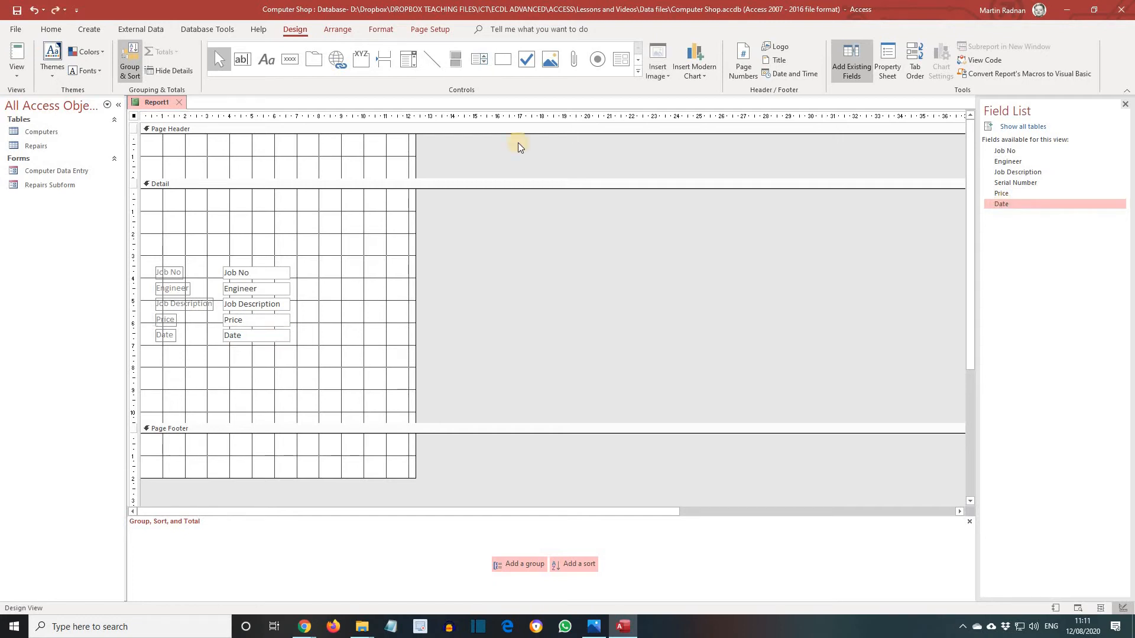
Add a label reading "Maximum and Minimum Costs" to the Page Header
{"action": "left_click", "coordinate": [268, 65]}
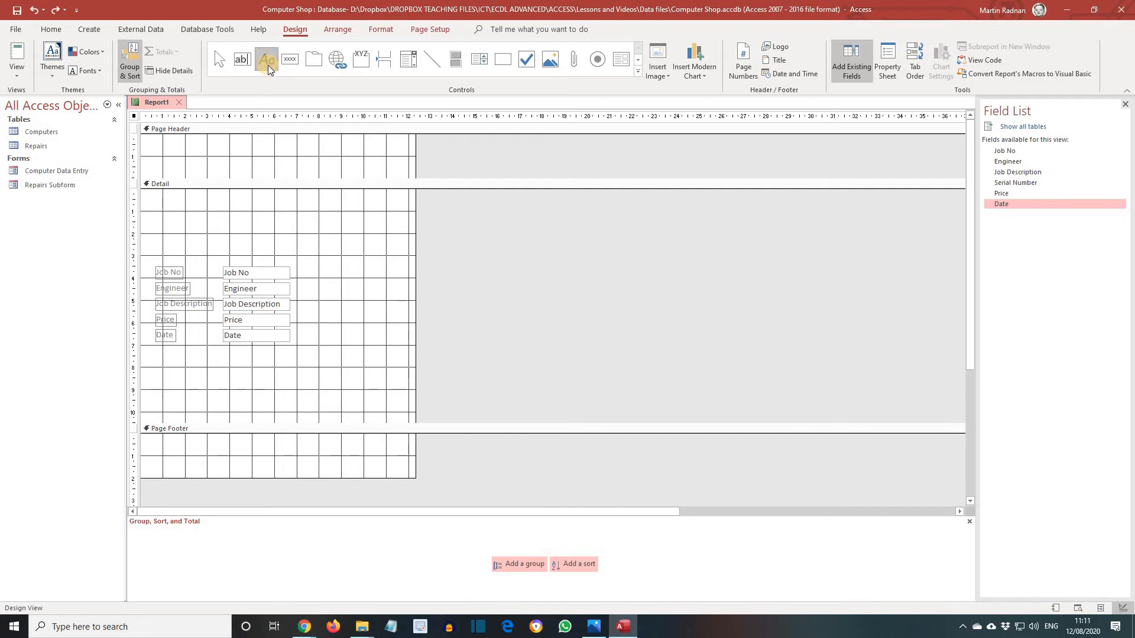
{"action": "left_click", "coordinate": [155, 152]}
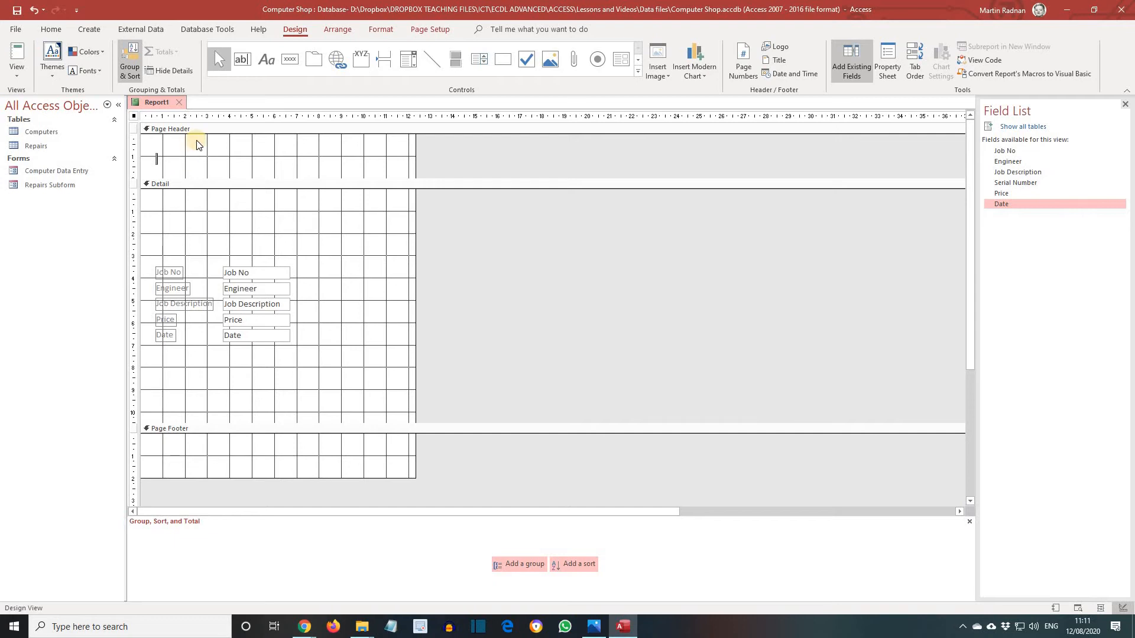
{"action": "type", "text": "Maximum and Minimum Costs"}
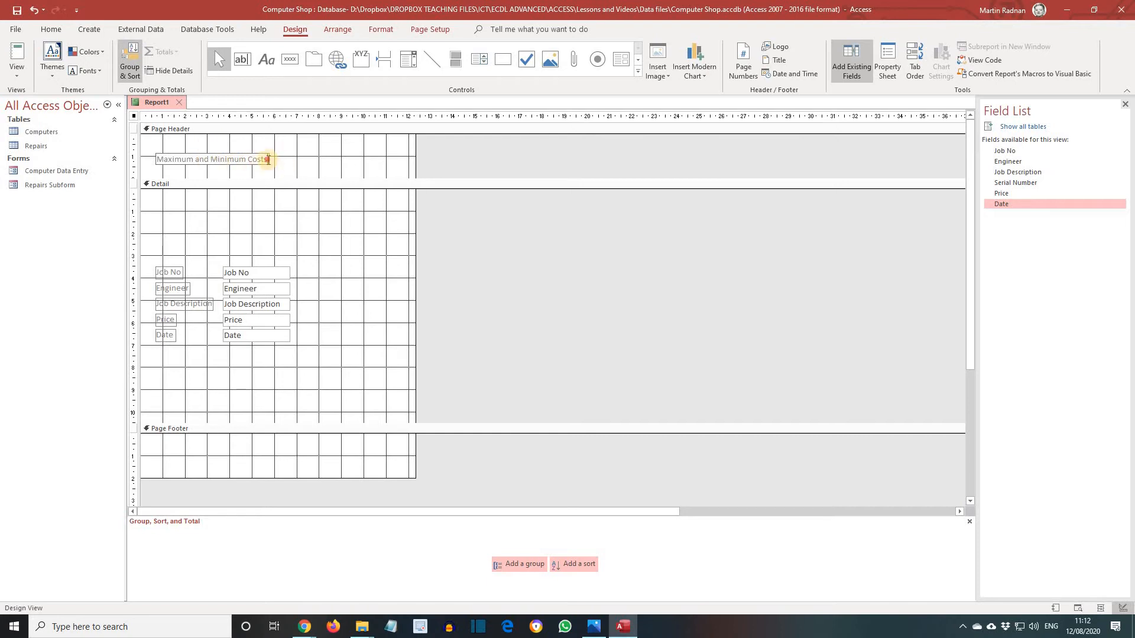
{"action": "left_click", "coordinate": [295, 30]}
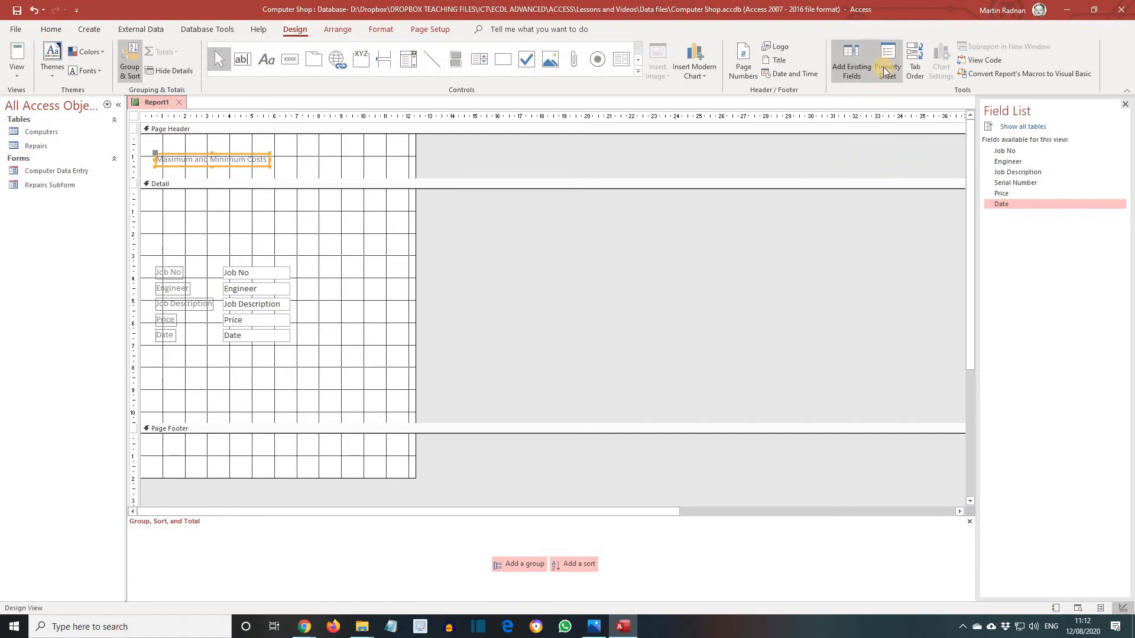
Format the "Maximum and Minimum Costs" label with font size 12 and Bold font weight
{"action": "left_click", "coordinate": [887, 71]}
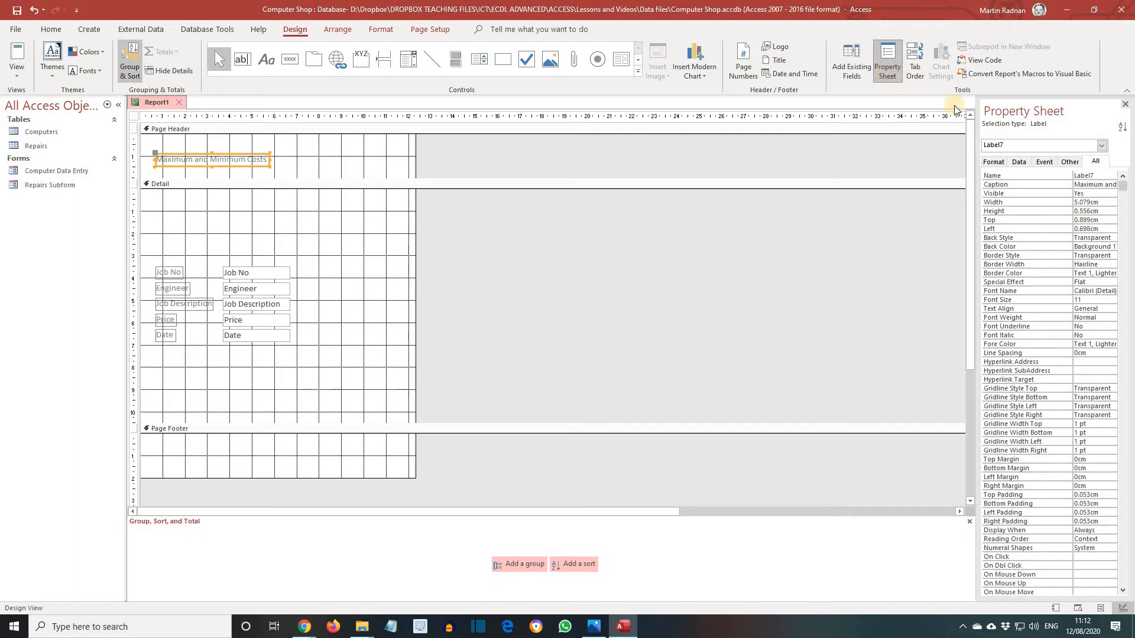
{"action": "left_click", "coordinate": [1093, 302]}
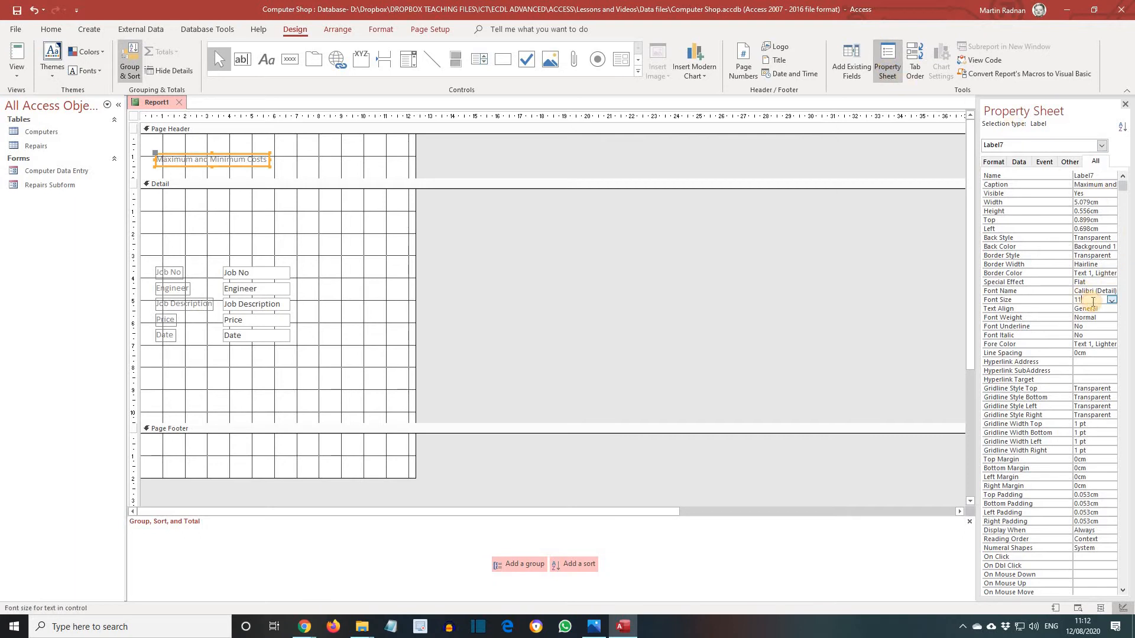
{"action": "key", "text": "BackSpace"}
{"action": "type", "text": "2"}
{"action": "left_click", "coordinate": [1091, 320]}
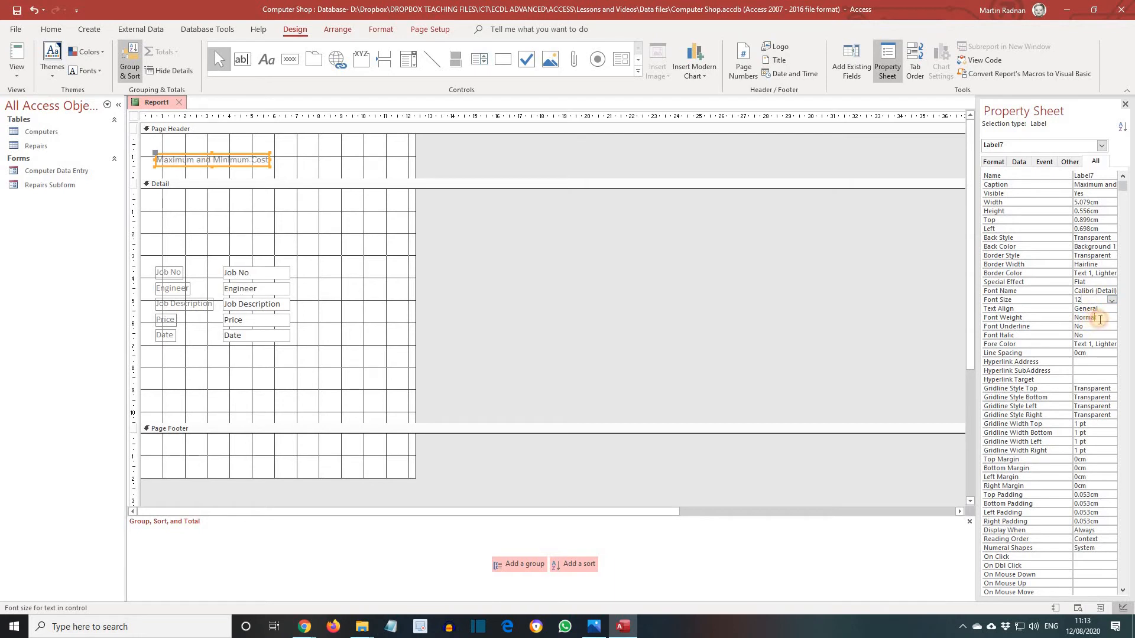
{"action": "left_click", "coordinate": [1112, 318]}
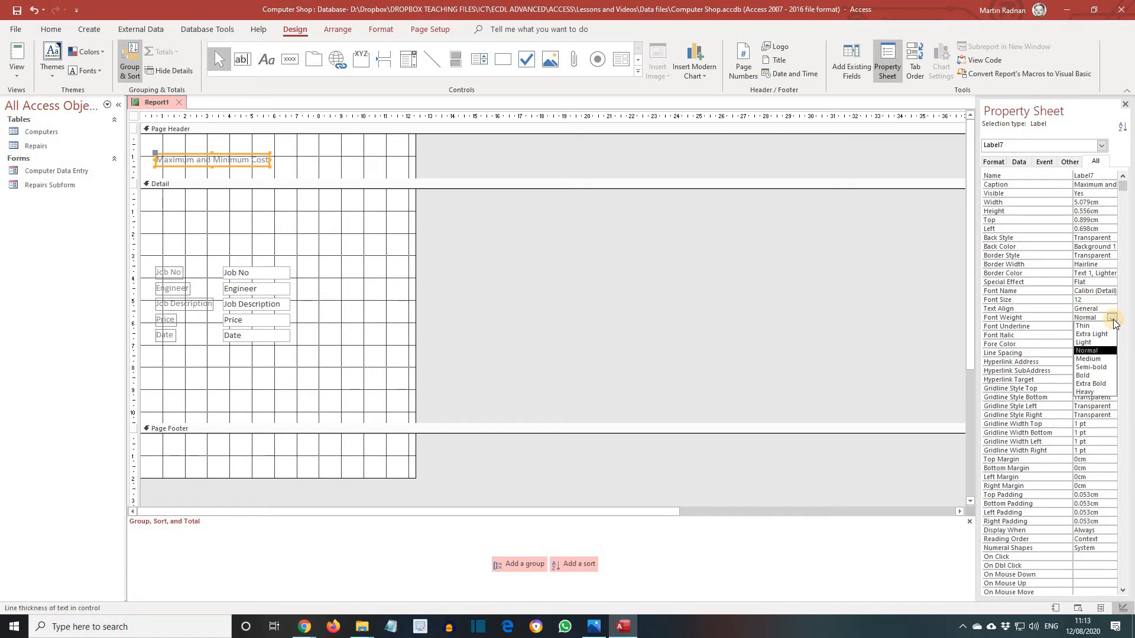
{"action": "left_click", "coordinate": [1082, 375]}
{"action": "left_click", "coordinate": [790, 309]}
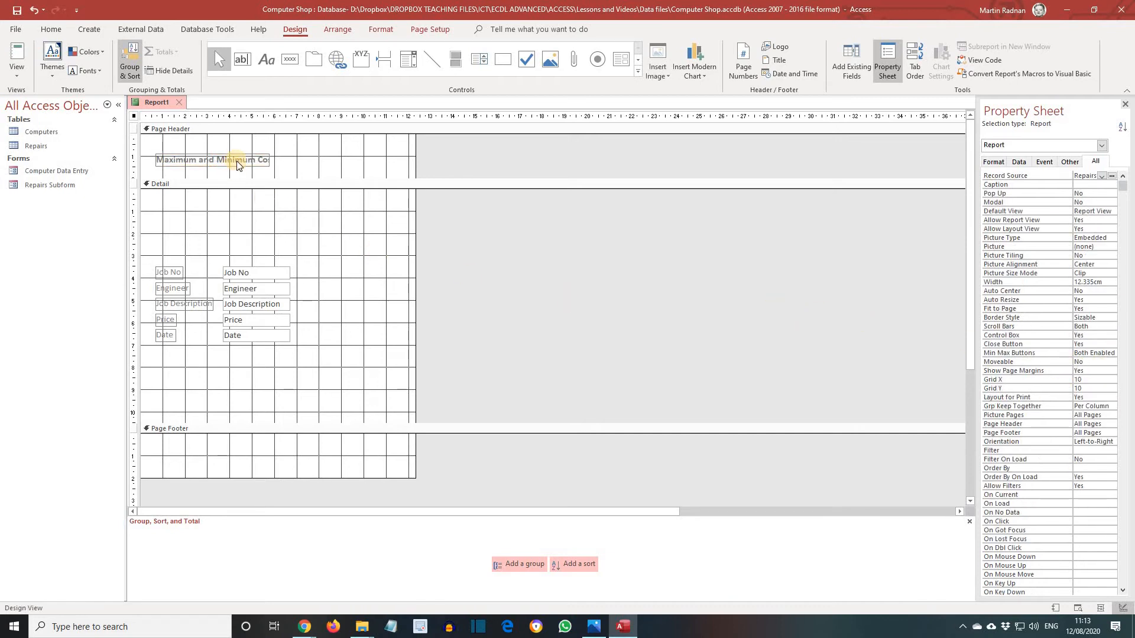
Widen the Page Header title label to about 8 cm so its full text fits
{"action": "left_click", "coordinate": [270, 161]}
{"action": "left_click_drag", "start_coordinate": [270, 161], "coordinate": [337, 161]}
{"action": "left_click", "coordinate": [534, 267]}
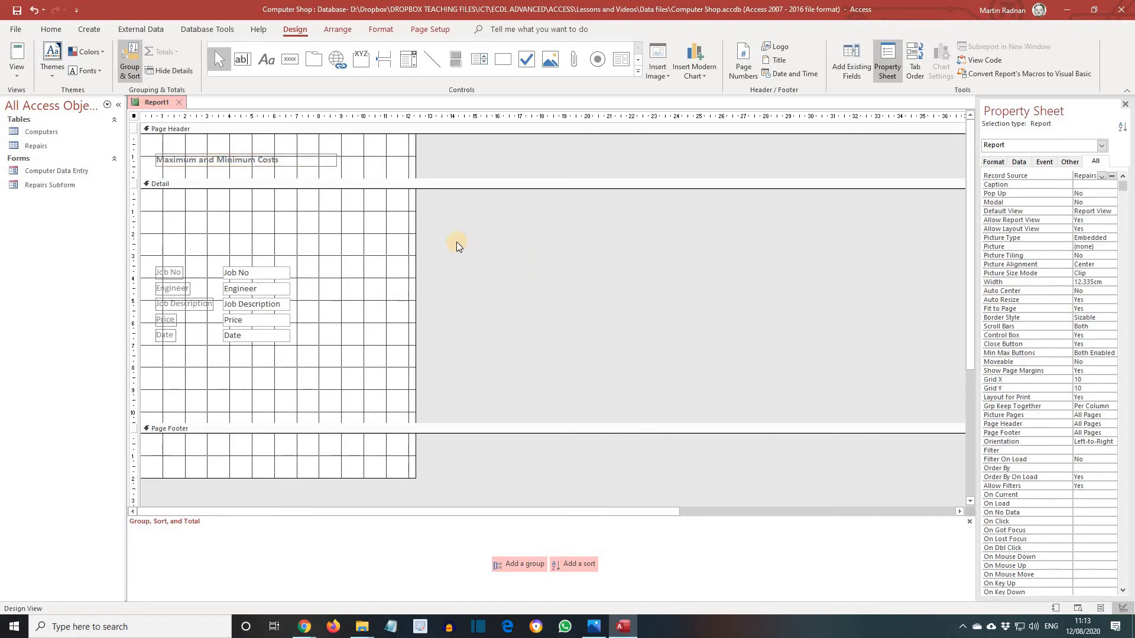
Show the Report Header/Footer sections and add a text box with the expression =Max([Price]) to the Report Footer
{"action": "right_click", "coordinate": [364, 246]}
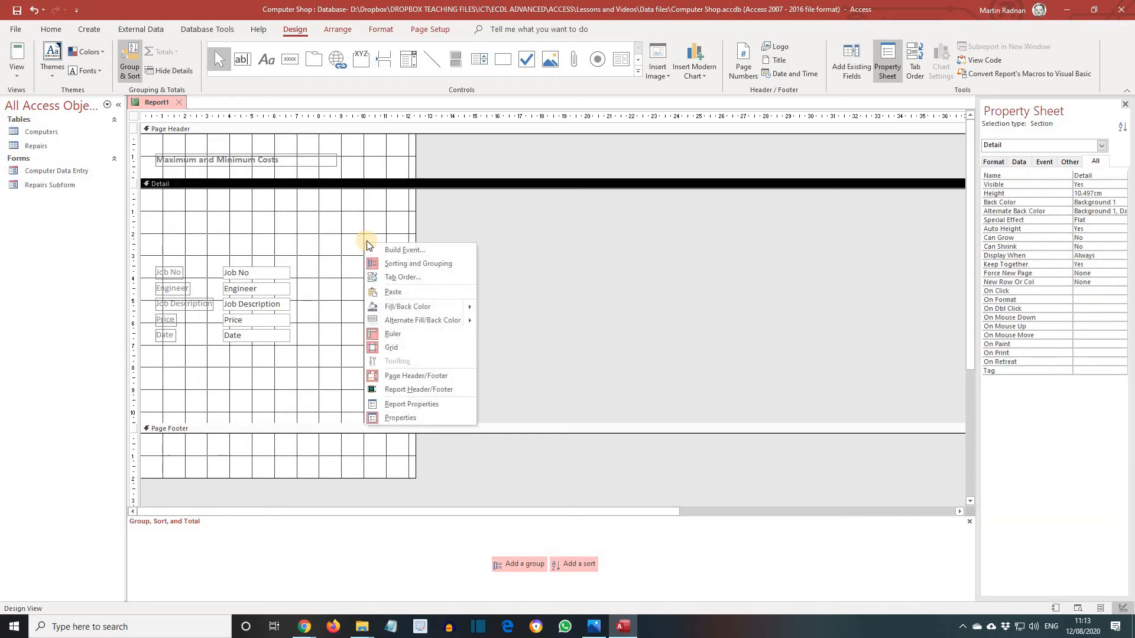
{"action": "left_click", "coordinate": [416, 390]}
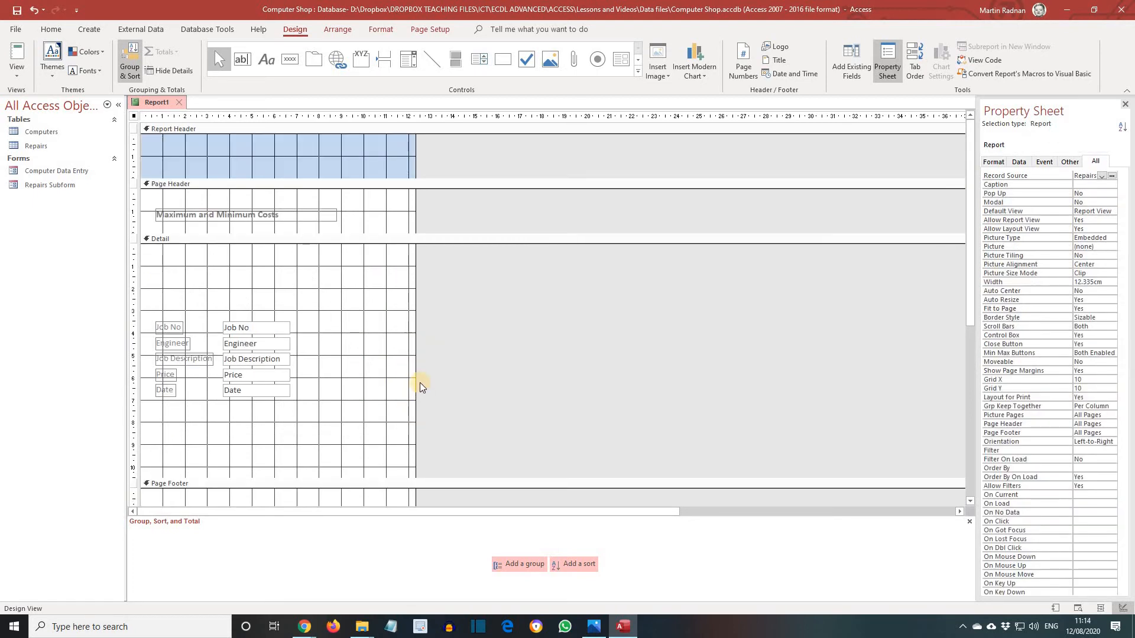
{"action": "scroll", "coordinate": [419, 381], "scroll_direction": "down", "scroll_amount": 5}
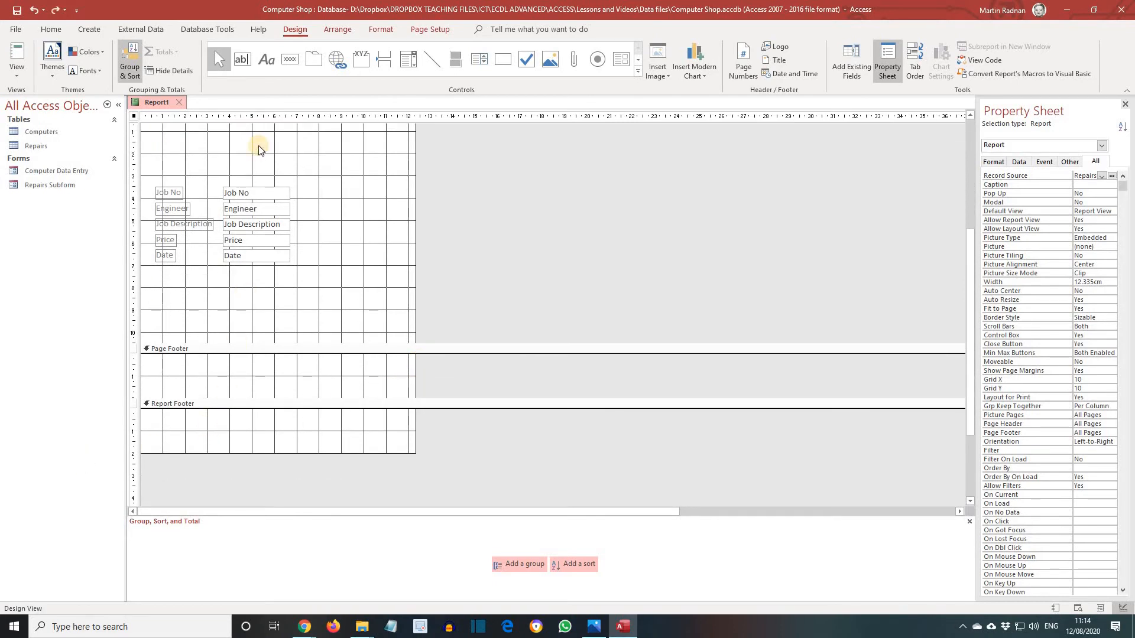
{"action": "left_click", "coordinate": [244, 62]}
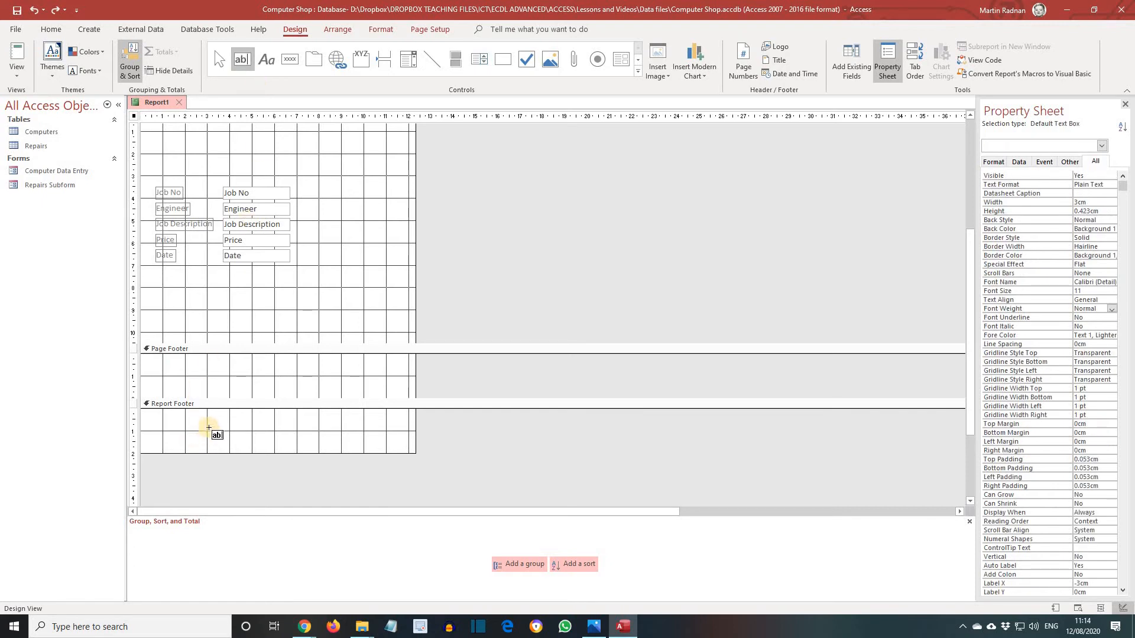
{"action": "left_click", "coordinate": [210, 432]}
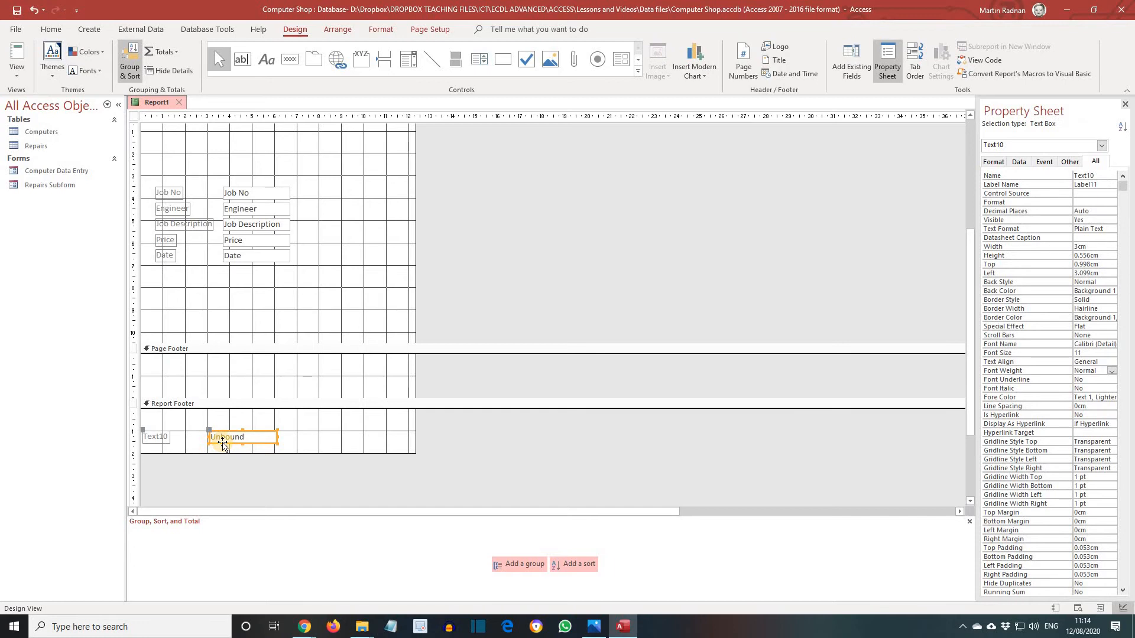
{"action": "left_click", "coordinate": [219, 436]}
{"action": "type", "text": "=Max([Price]"}
{"action": "key", "text": "Return"}
Format the =Max([Price]) text box as Currency with 2 decimal places
{"action": "left_click", "coordinate": [1099, 203]}
{"action": "left_click", "coordinate": [1112, 203]}
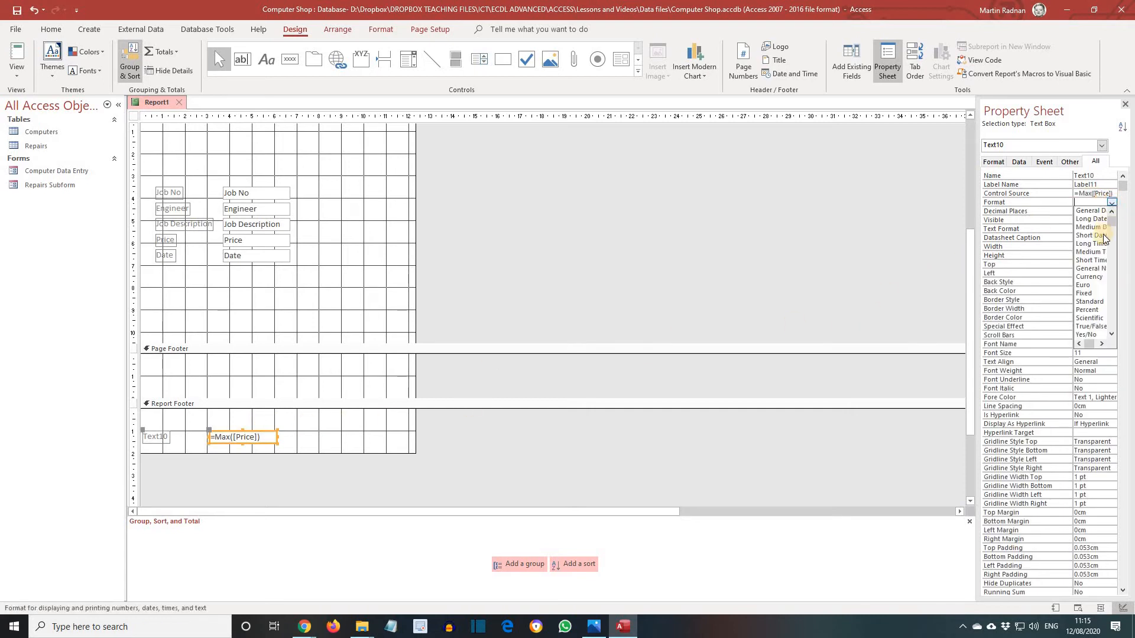
{"action": "left_click", "coordinate": [1098, 277]}
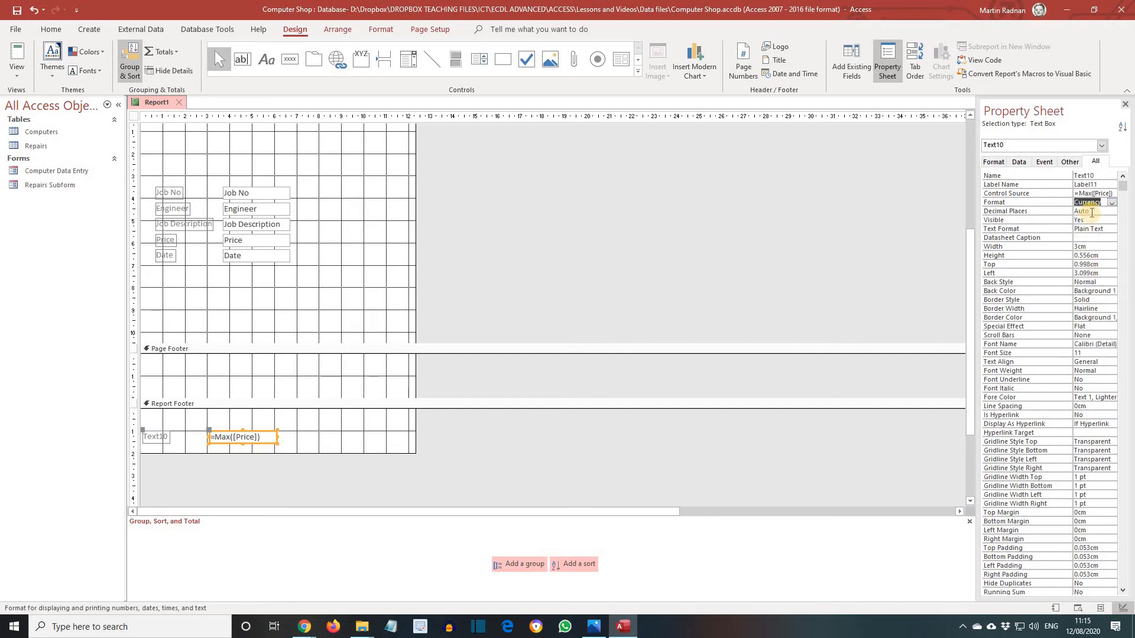
{"action": "left_click", "coordinate": [1092, 212]}
{"action": "left_click", "coordinate": [1112, 211]}
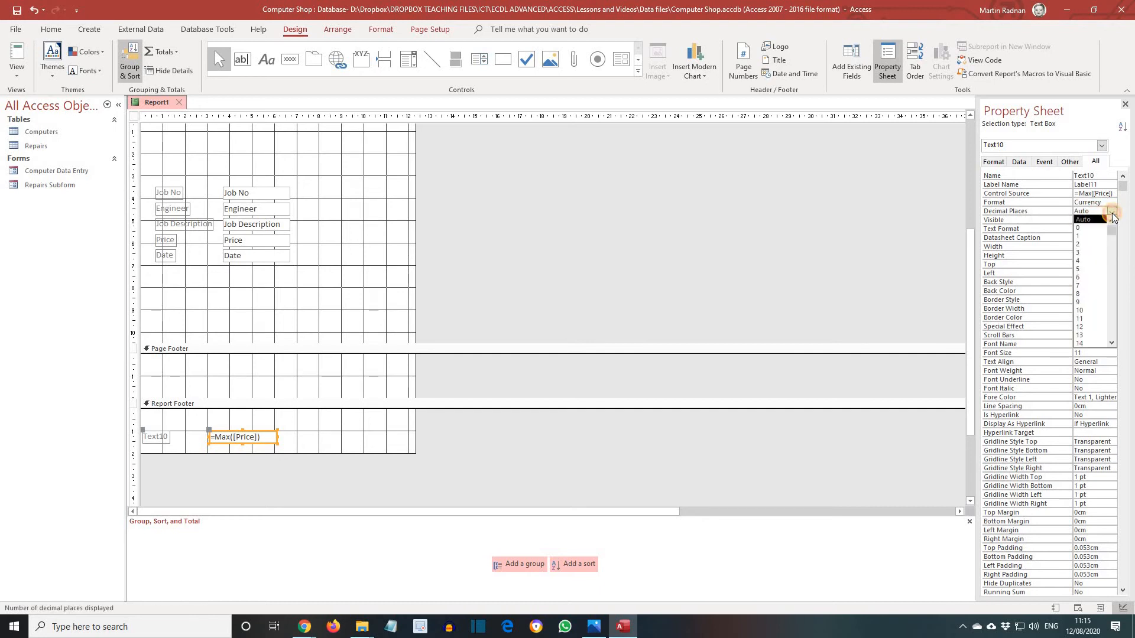
{"action": "left_click", "coordinate": [1089, 244]}
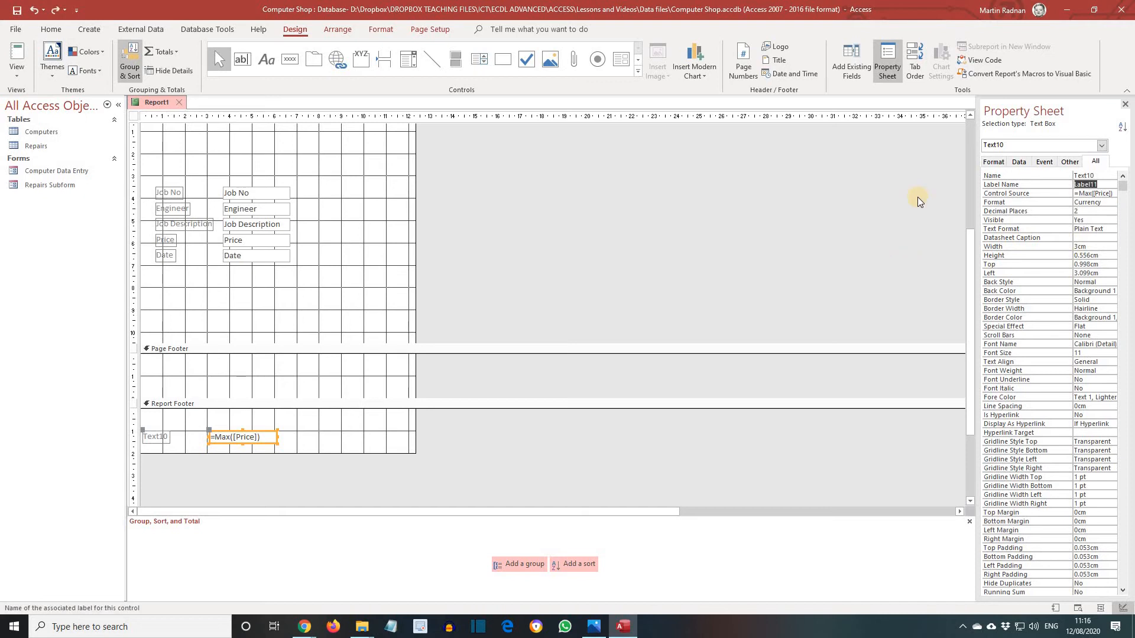
Change the caption of the label beside the =Max([Price]) text box to "Maximum Price"
{"action": "left_click", "coordinate": [166, 438]}
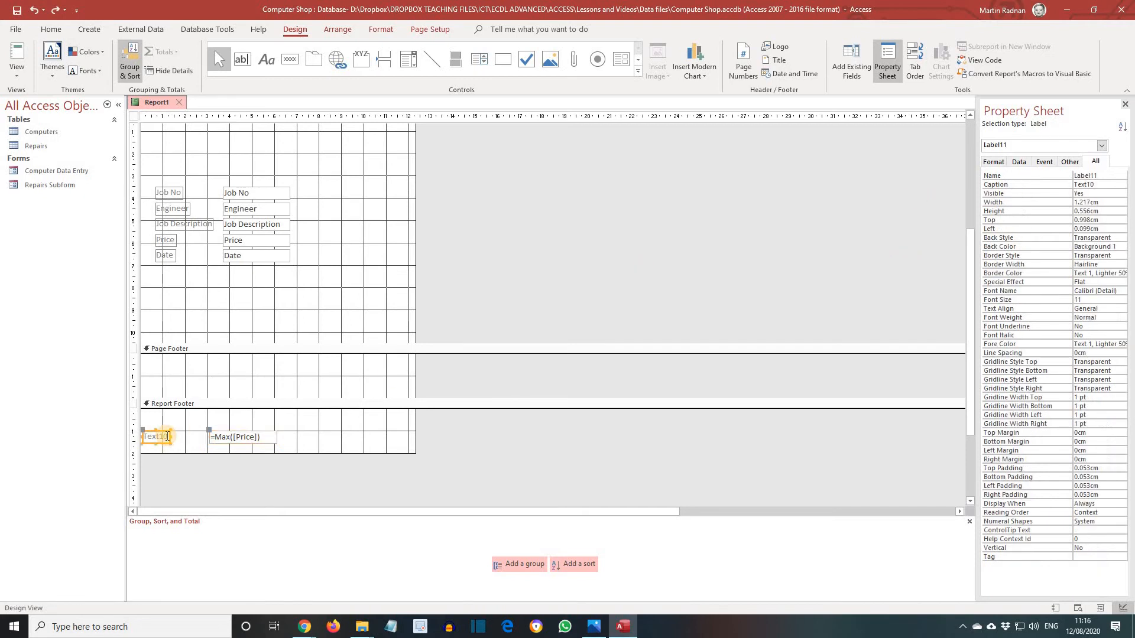
{"action": "left_click_drag", "start_coordinate": [166, 438], "coordinate": [140, 437]}
{"action": "type", "text": "Maximum Pri"}
{"action": "type", "text": "ce"}
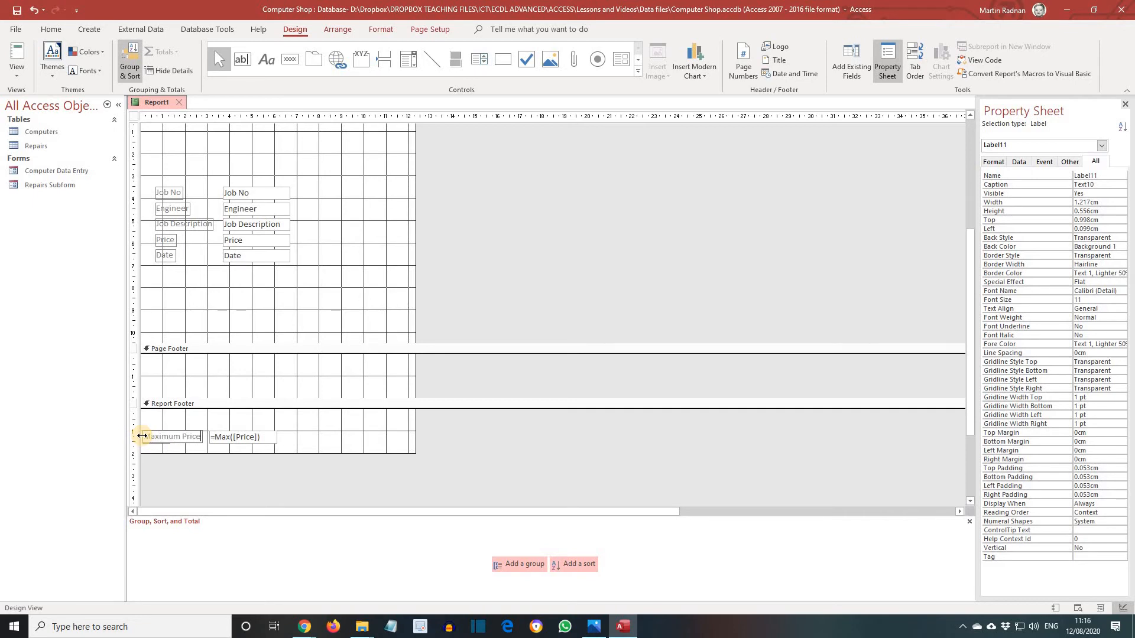
{"action": "left_click", "coordinate": [329, 450]}
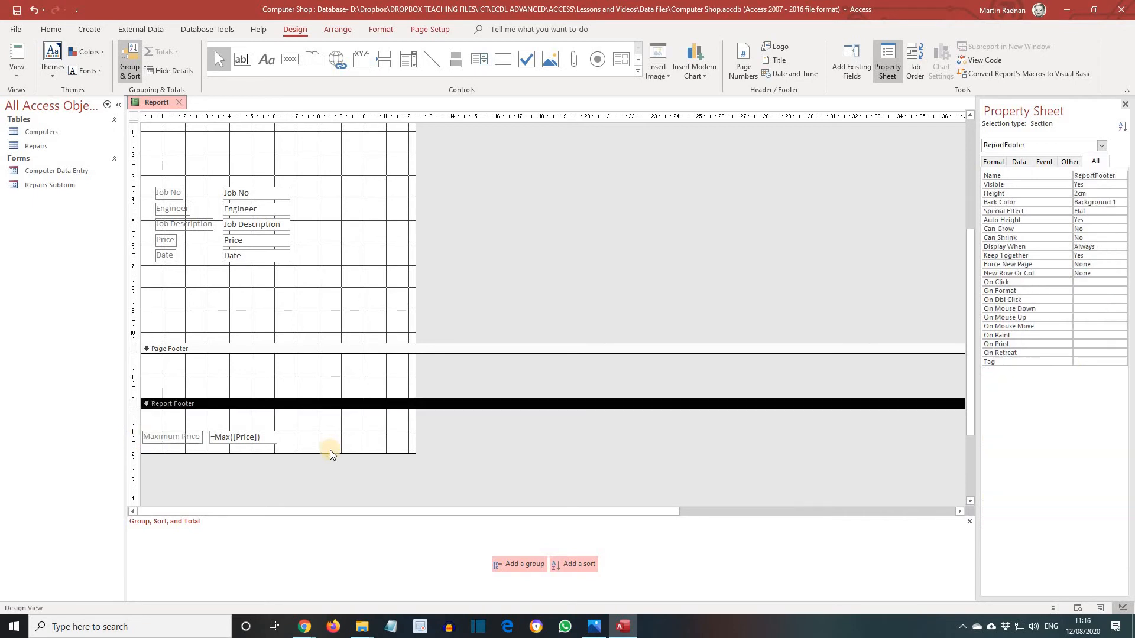
Enlarge the Report Footer to about 3.7 cm high and add a text box with the expression =Min([Price]) below the =Max([Price]) one
{"action": "left_click_drag", "start_coordinate": [329, 453], "coordinate": [335, 489]}
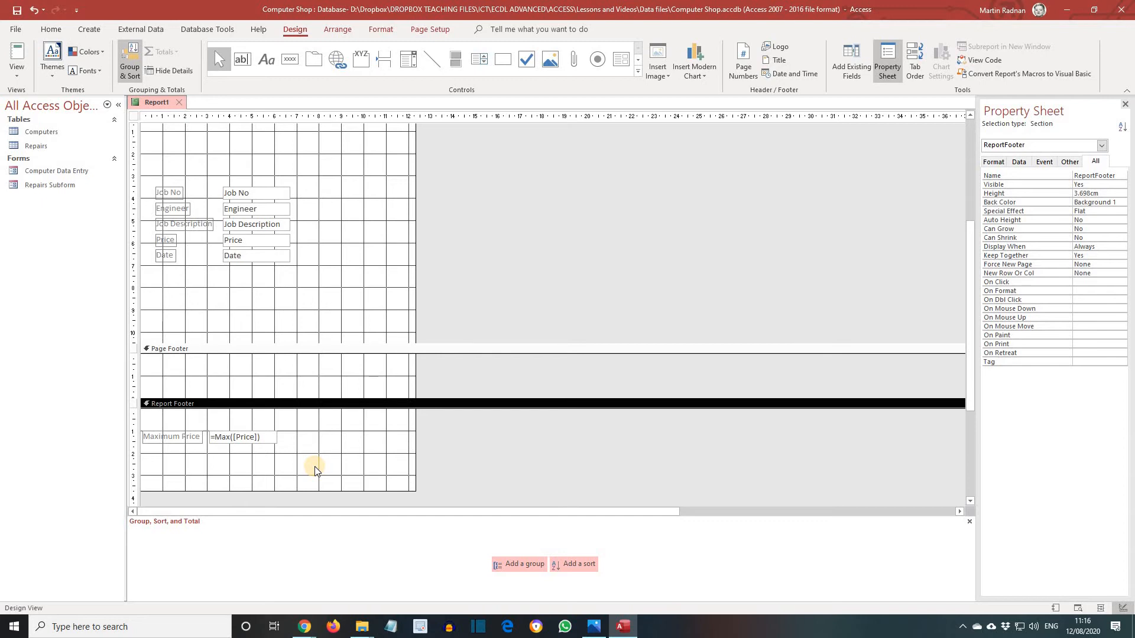
{"action": "left_click", "coordinate": [243, 61]}
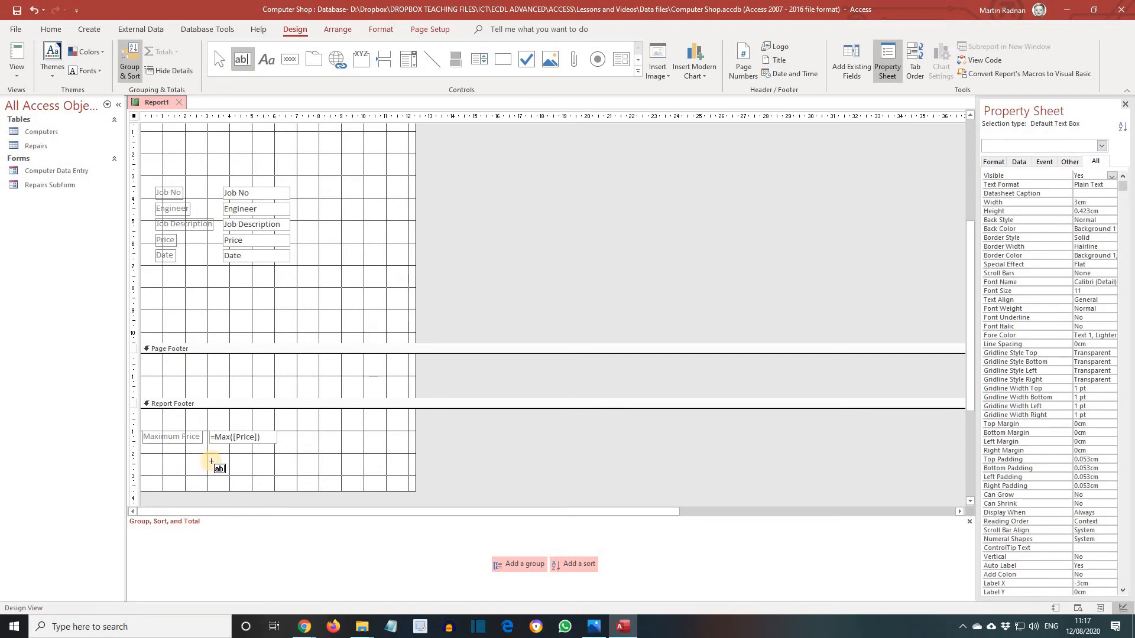
{"action": "left_click", "coordinate": [211, 461]}
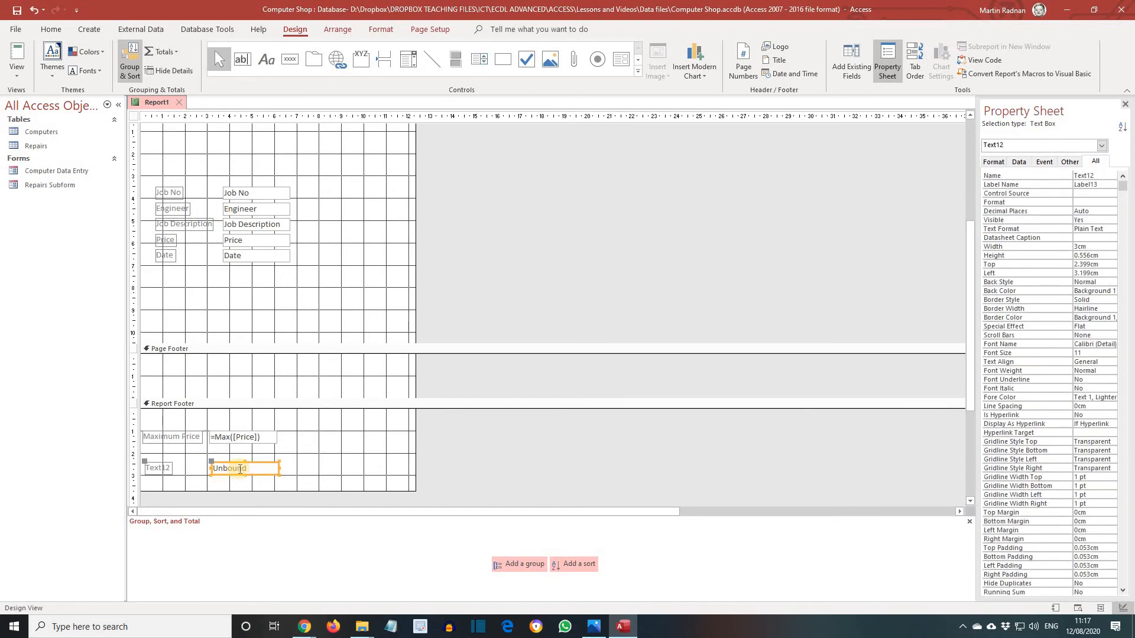
{"action": "left_click", "coordinate": [172, 467]}
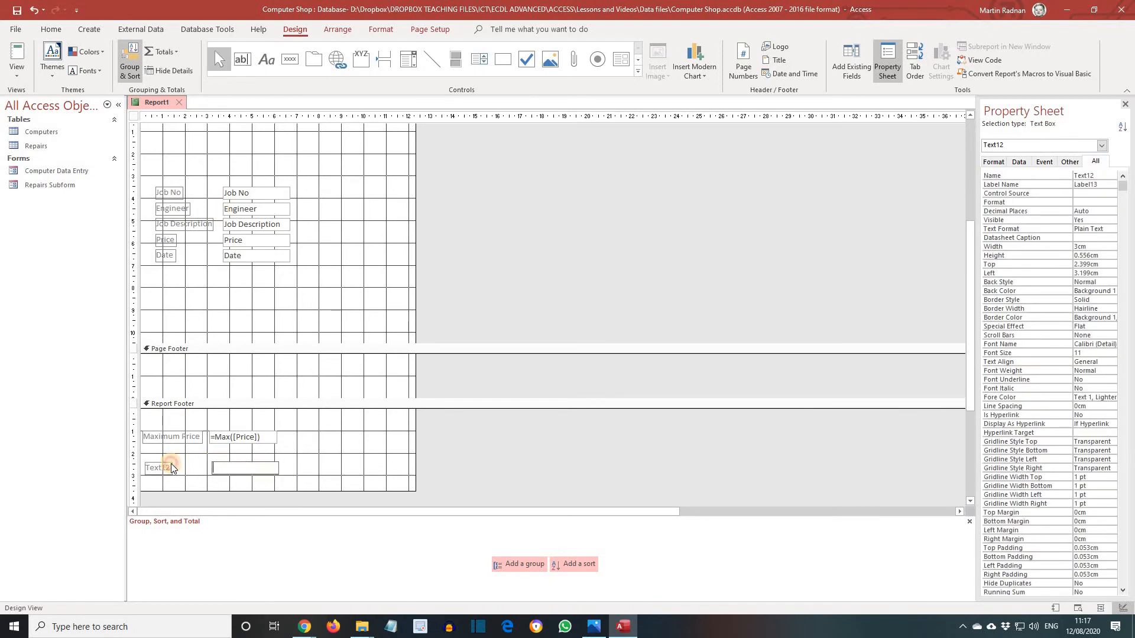
{"action": "type", "text": "=Min("}
{"action": "type", "text": "[Price])"}
Format the =Min([Price]) text box as Currency with 2 decimal places
{"action": "left_click", "coordinate": [1097, 200]}
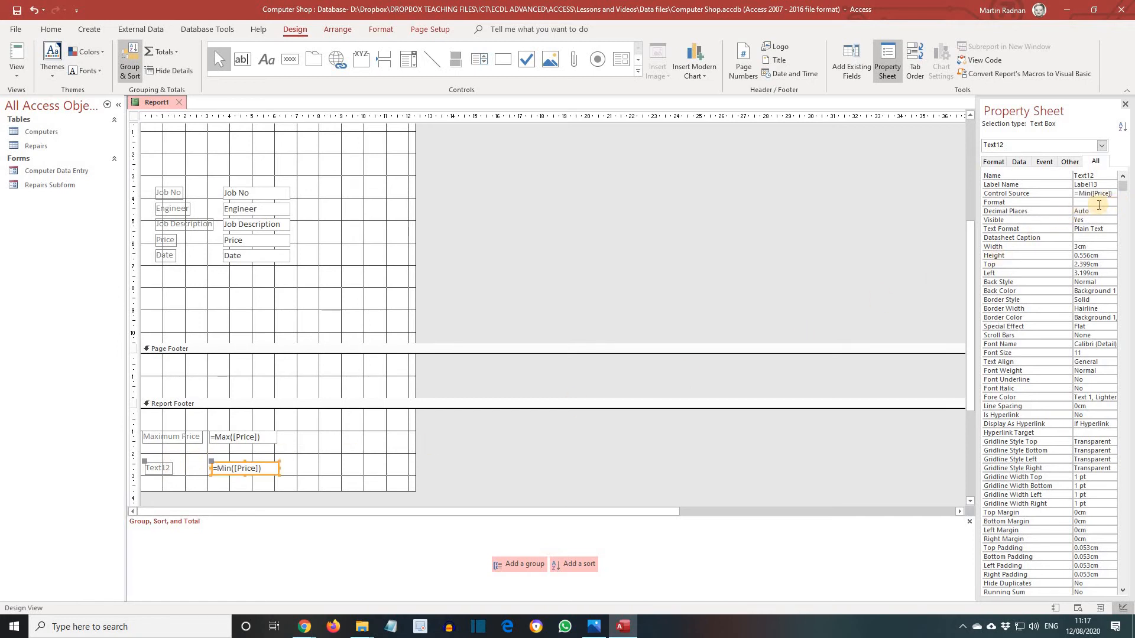
{"action": "left_click", "coordinate": [1098, 202]}
{"action": "left_click", "coordinate": [1111, 203]}
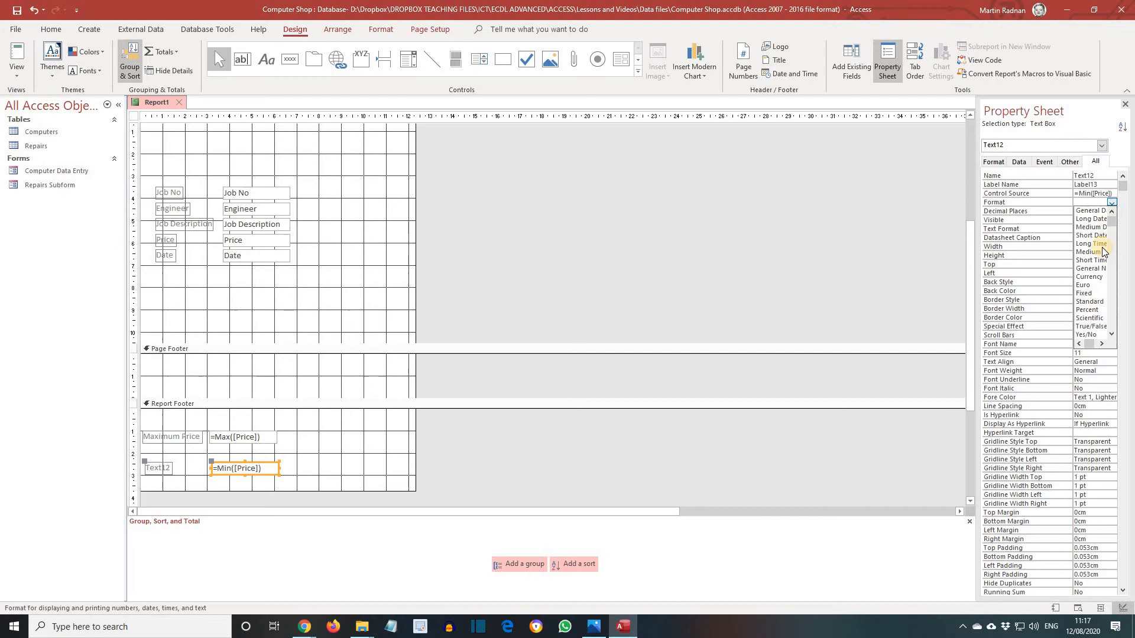
{"action": "left_click", "coordinate": [1090, 276]}
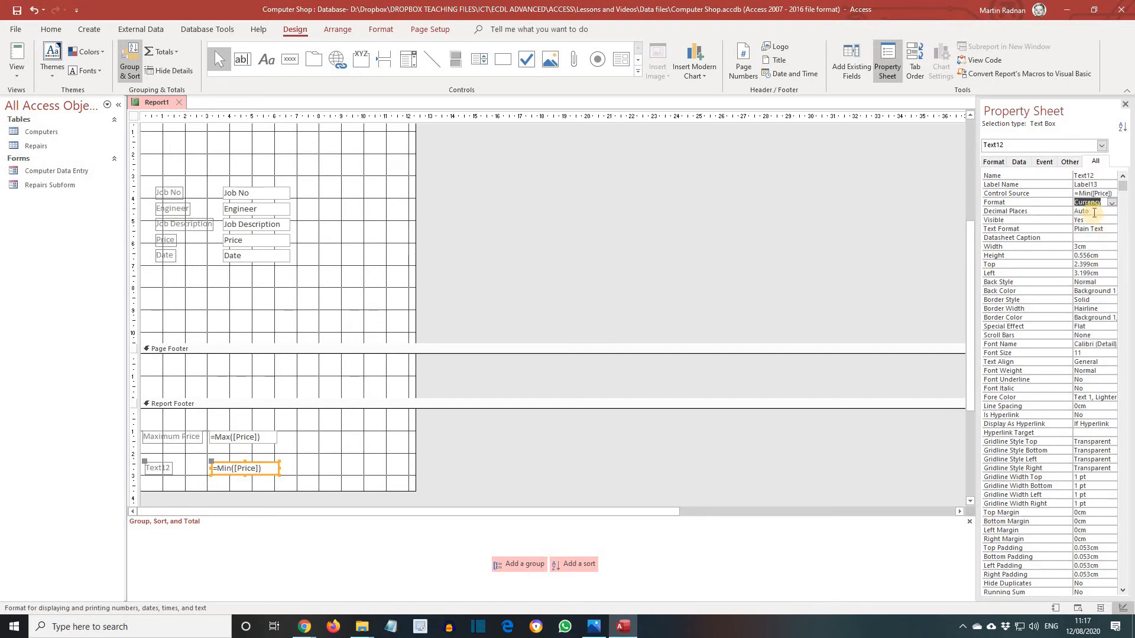
{"action": "left_click", "coordinate": [1093, 211]}
{"action": "left_click", "coordinate": [1111, 212]}
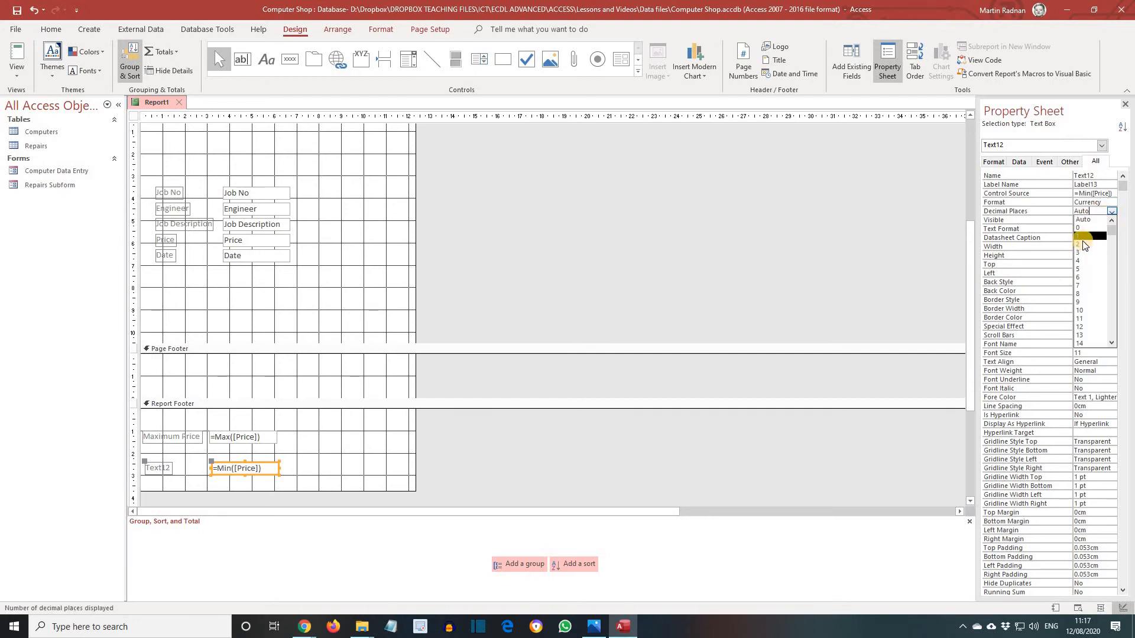
{"action": "left_click", "coordinate": [1084, 244]}
{"action": "left_click", "coordinate": [683, 451]}
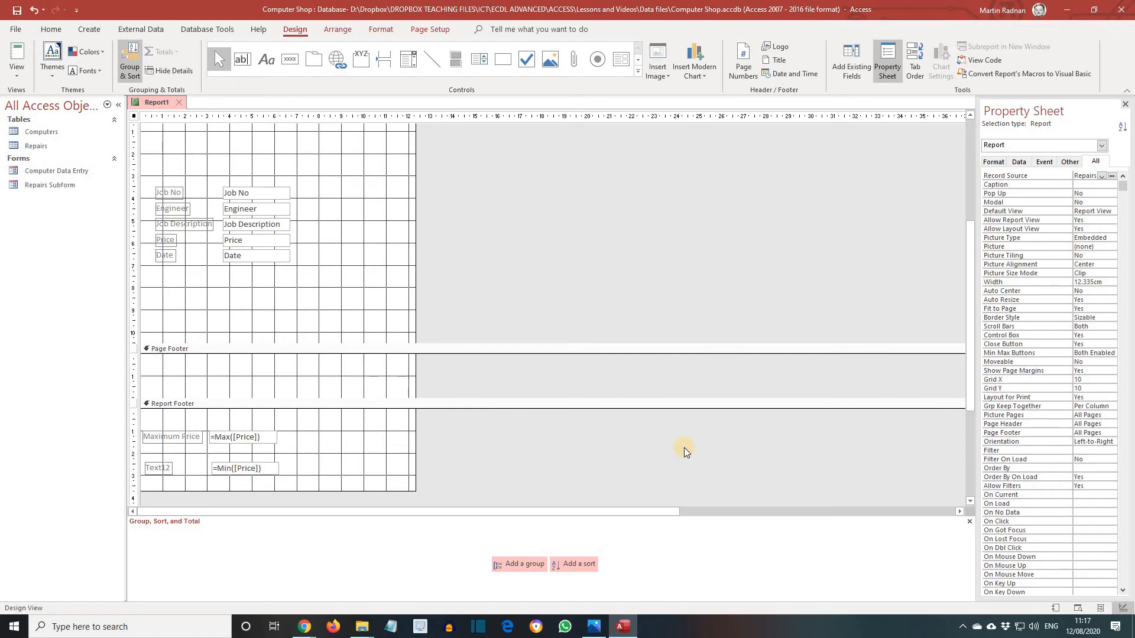
Change the caption of the label beside the =Min([Price]) text box to "Minimum Price"
{"action": "left_click", "coordinate": [169, 468]}
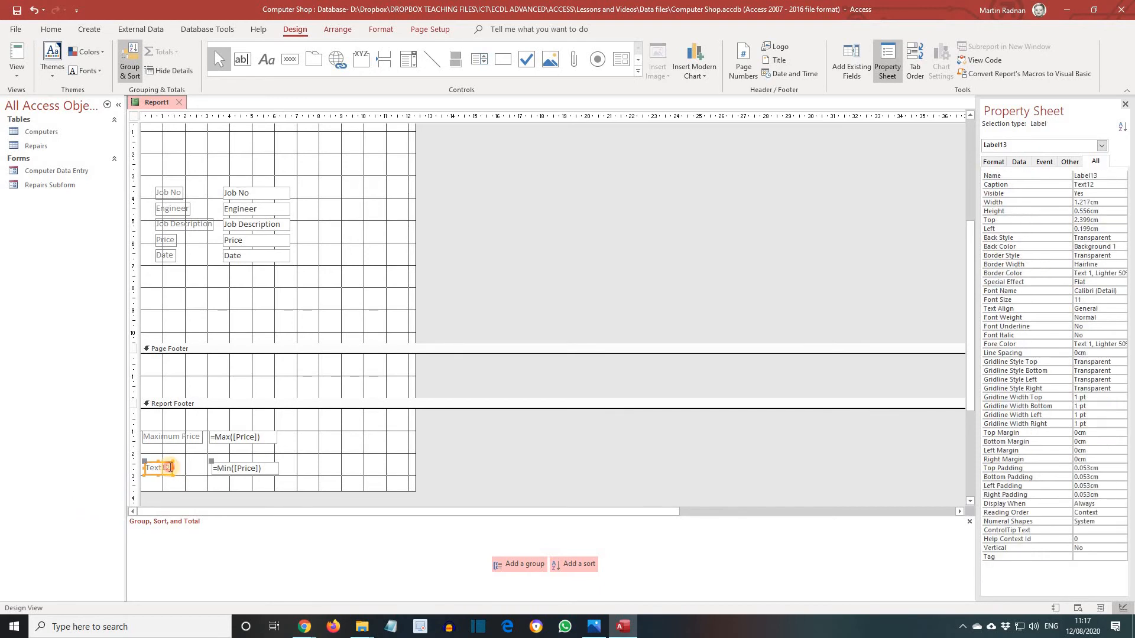
{"action": "type", "text": "Minimum P"}
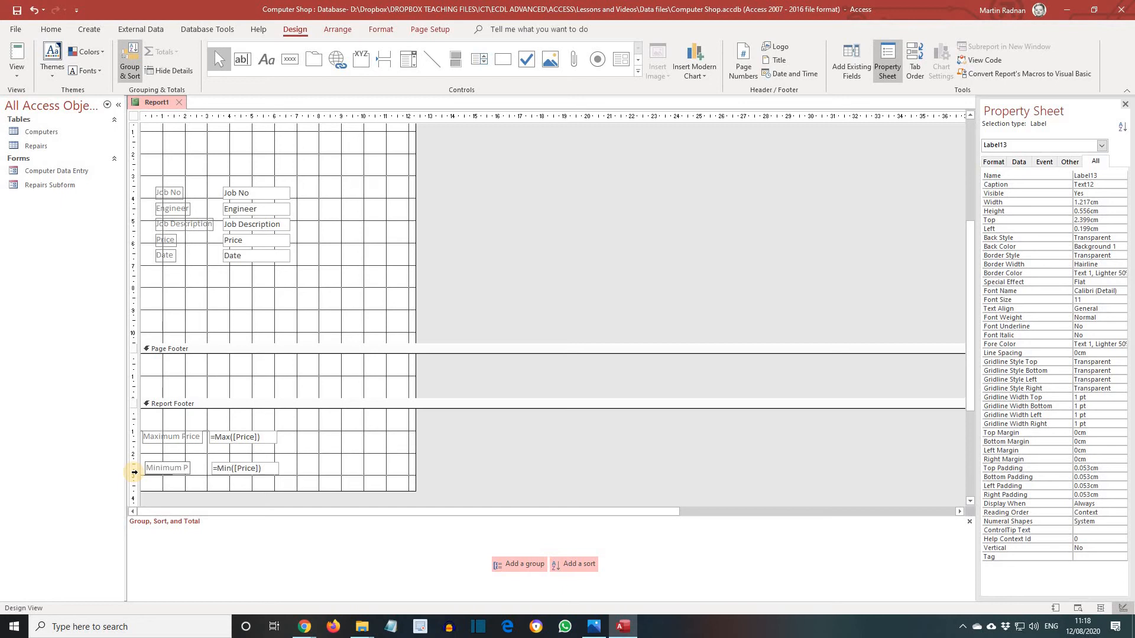
{"action": "type", "text": "rice"}
{"action": "left_click", "coordinate": [321, 513]}
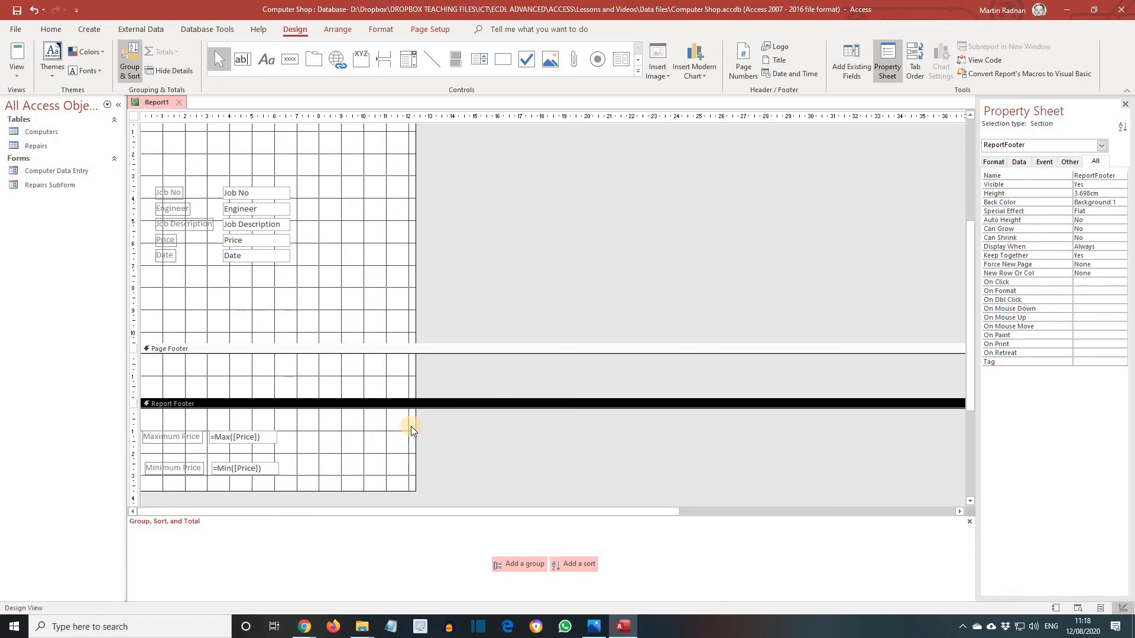
Compact the report layout by shrinking its sections and moving the field and price controls up, leaving the Report Header and Page Footer collapsed
{"action": "scroll", "coordinate": [414, 426], "scroll_direction": "up", "scroll_amount": 5}
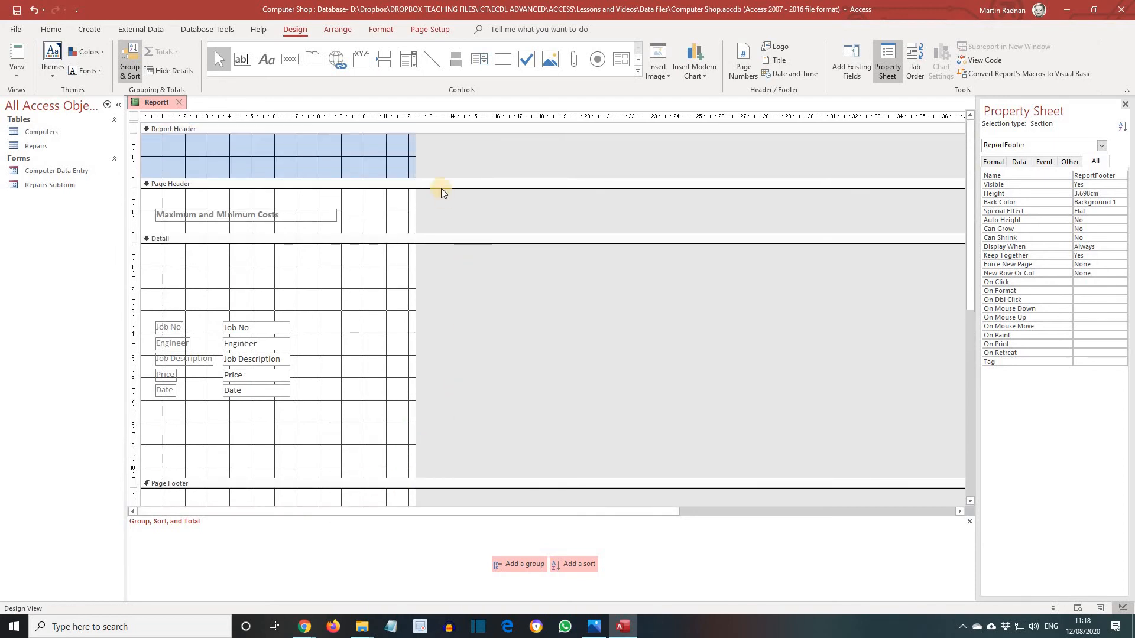
{"action": "left_click_drag", "start_coordinate": [438, 177], "coordinate": [435, 155]}
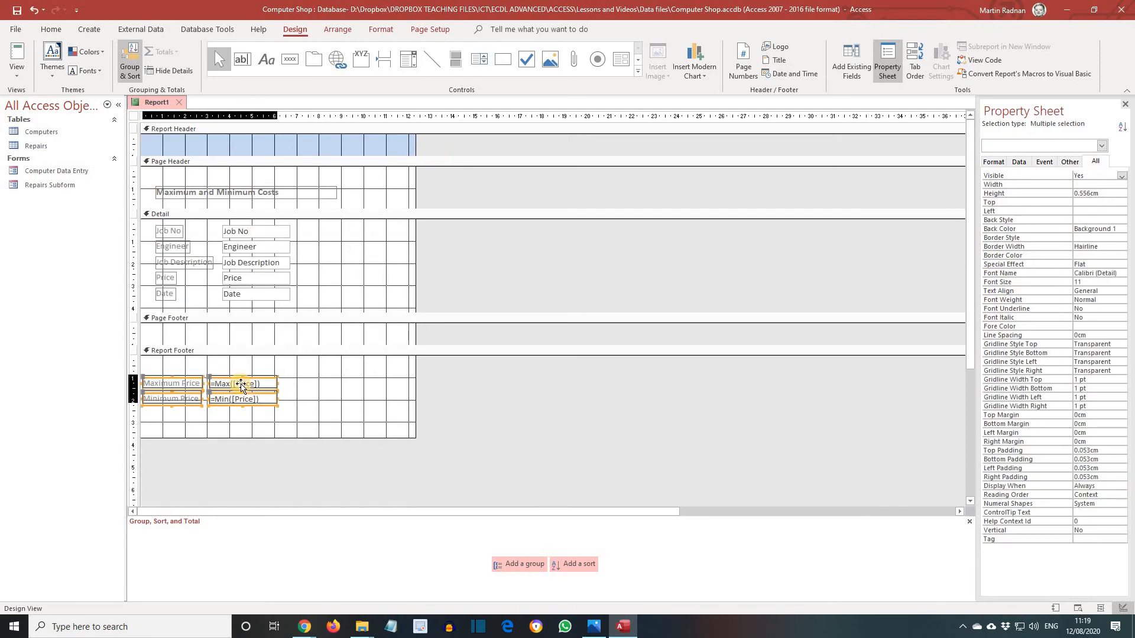
{"action": "left_click_drag", "start_coordinate": [241, 384], "coordinate": [240, 369]}
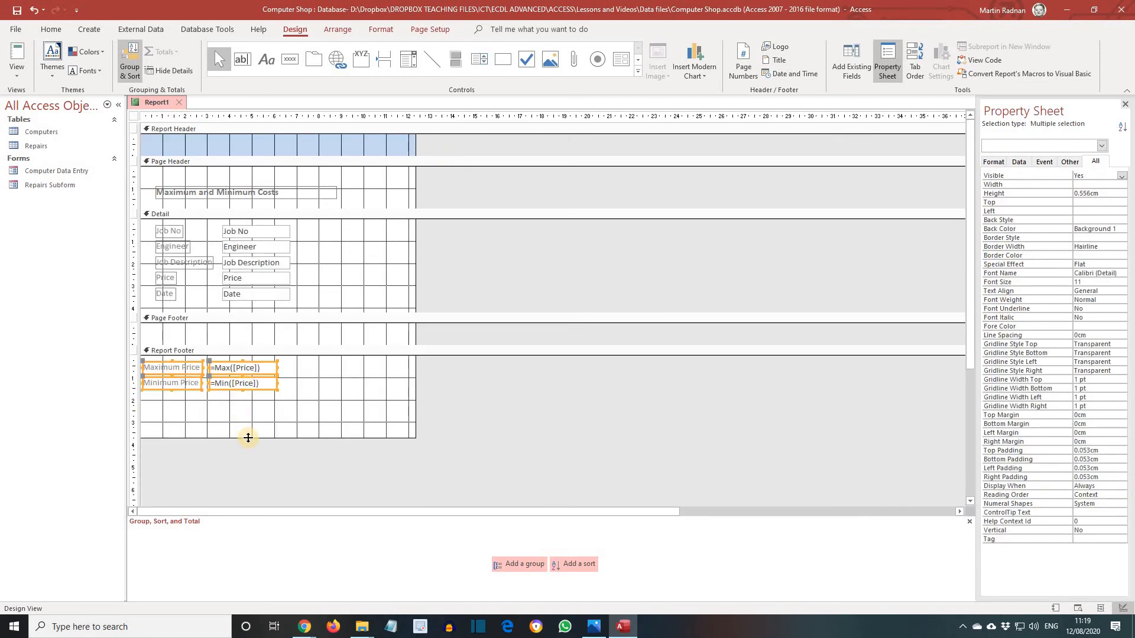
{"action": "left_click_drag", "start_coordinate": [249, 438], "coordinate": [249, 397]}
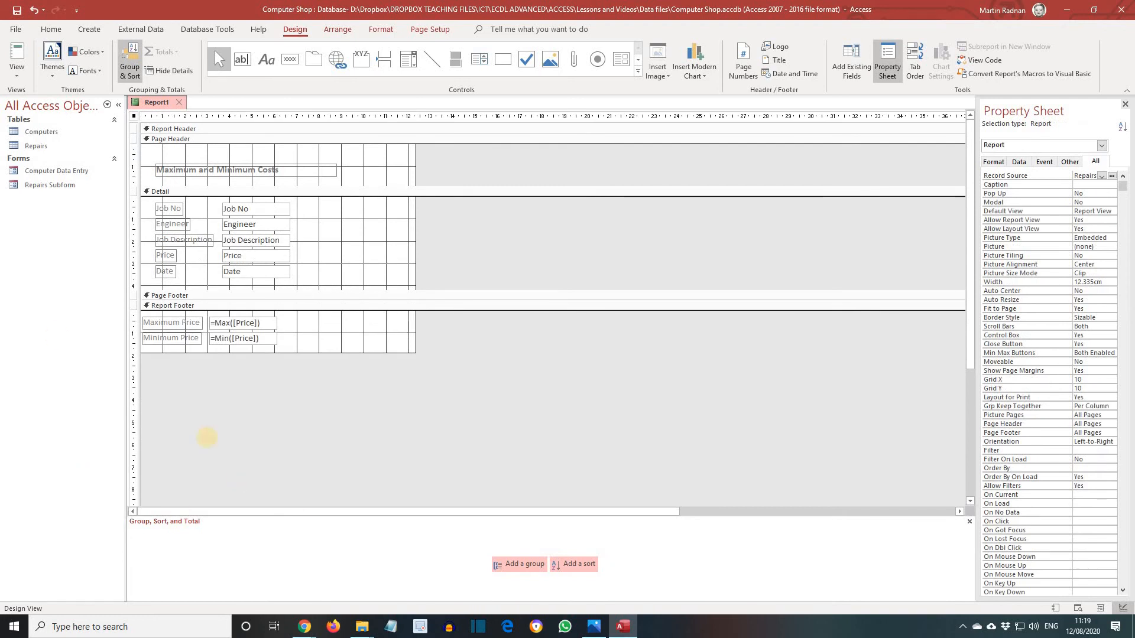
Preview the report as printed and page through to its last page to check the maximum and minimum prices
{"action": "left_click", "coordinate": [23, 80]}
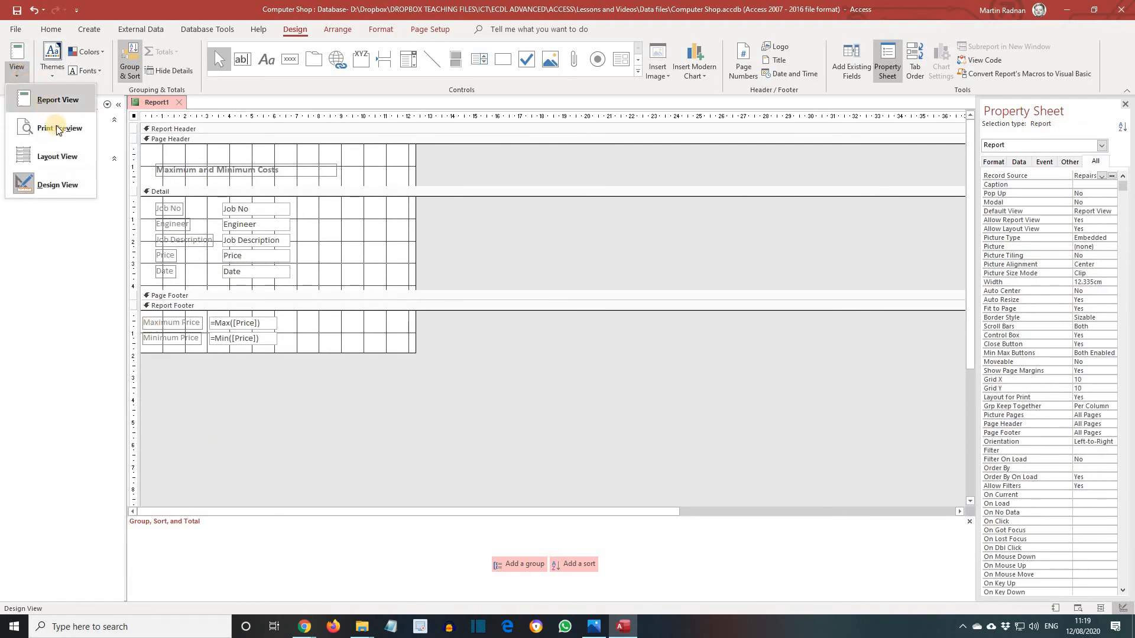
{"action": "left_click", "coordinate": [59, 125]}
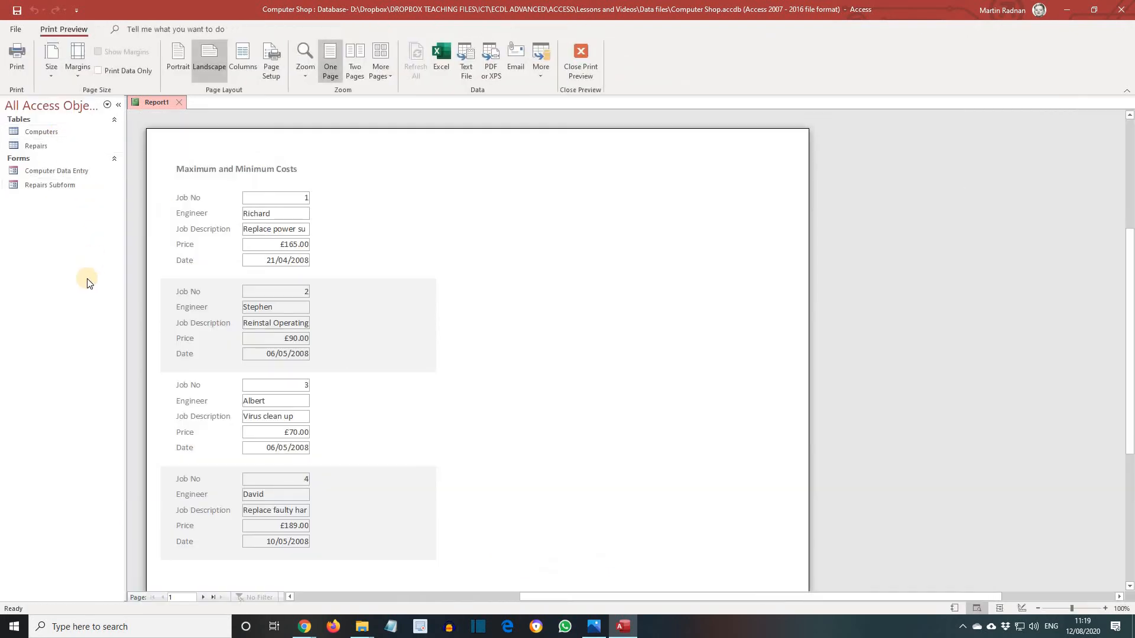
{"action": "left_click", "coordinate": [201, 597]}
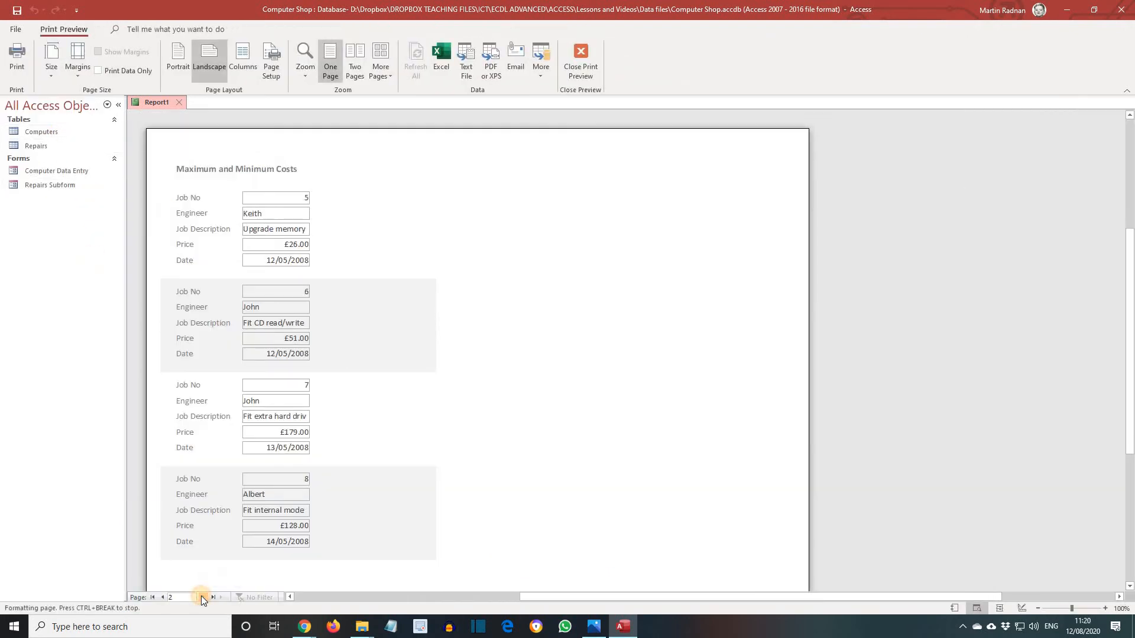
{"action": "left_click", "coordinate": [201, 596]}
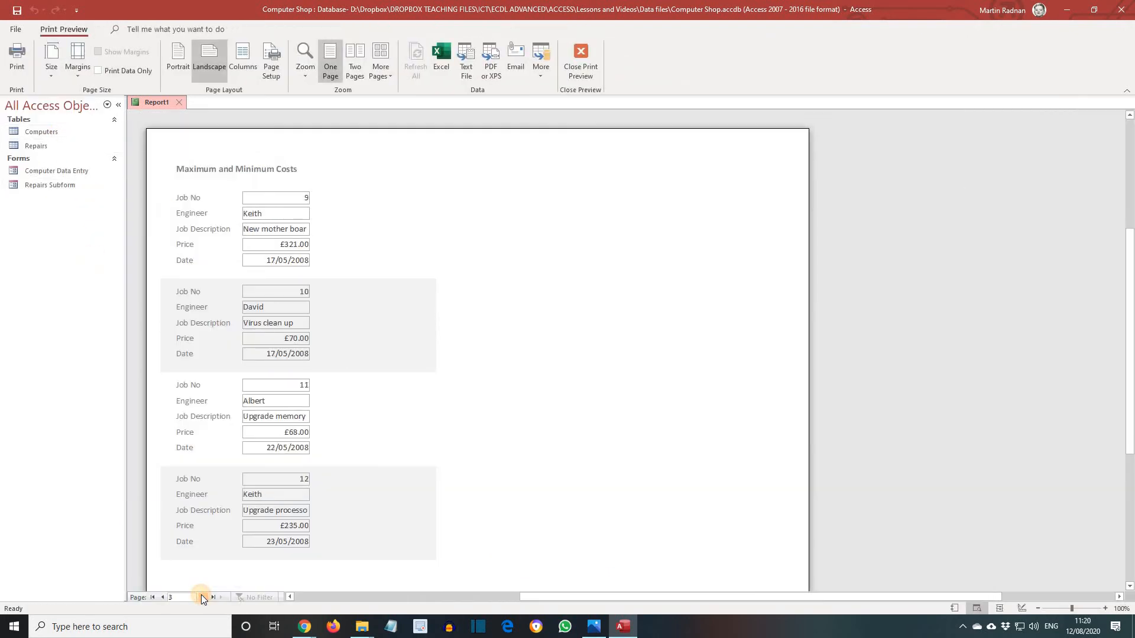
{"action": "left_click", "coordinate": [200, 597]}
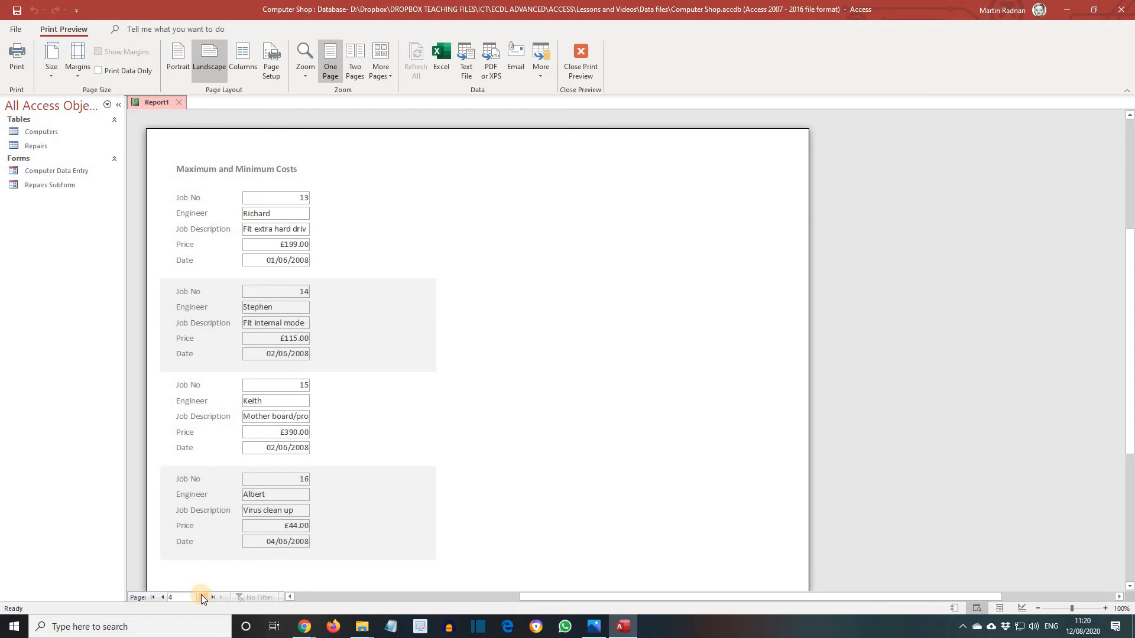
{"action": "left_click", "coordinate": [201, 597]}
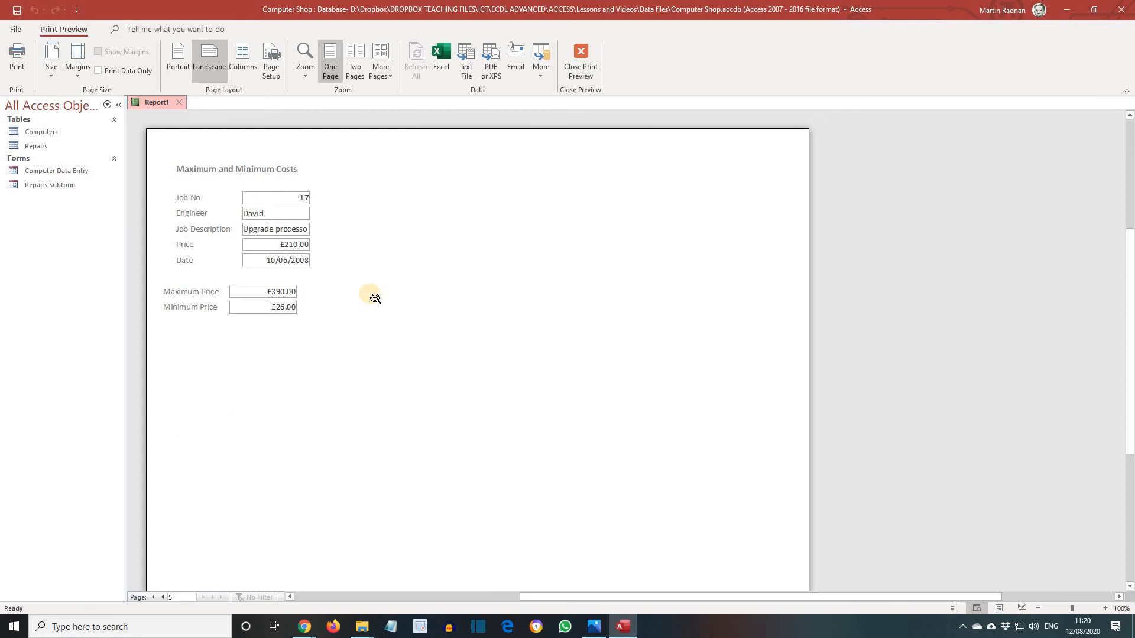
Save the report object as "Max Costs" and close it
{"action": "left_click", "coordinate": [16, 29]}
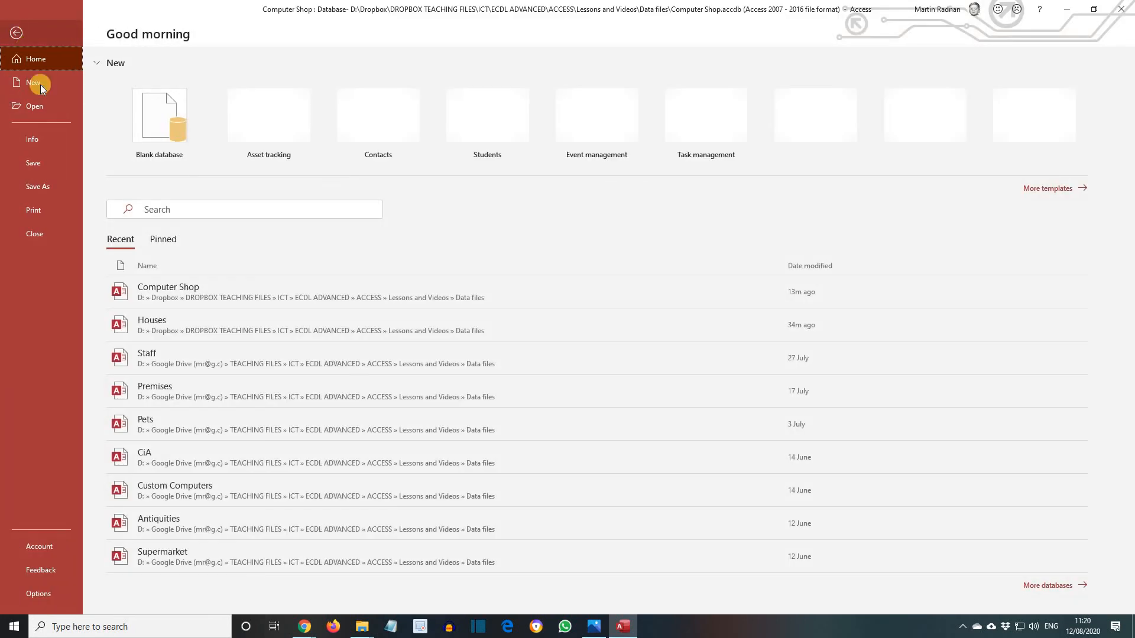
{"action": "left_click", "coordinate": [45, 189]}
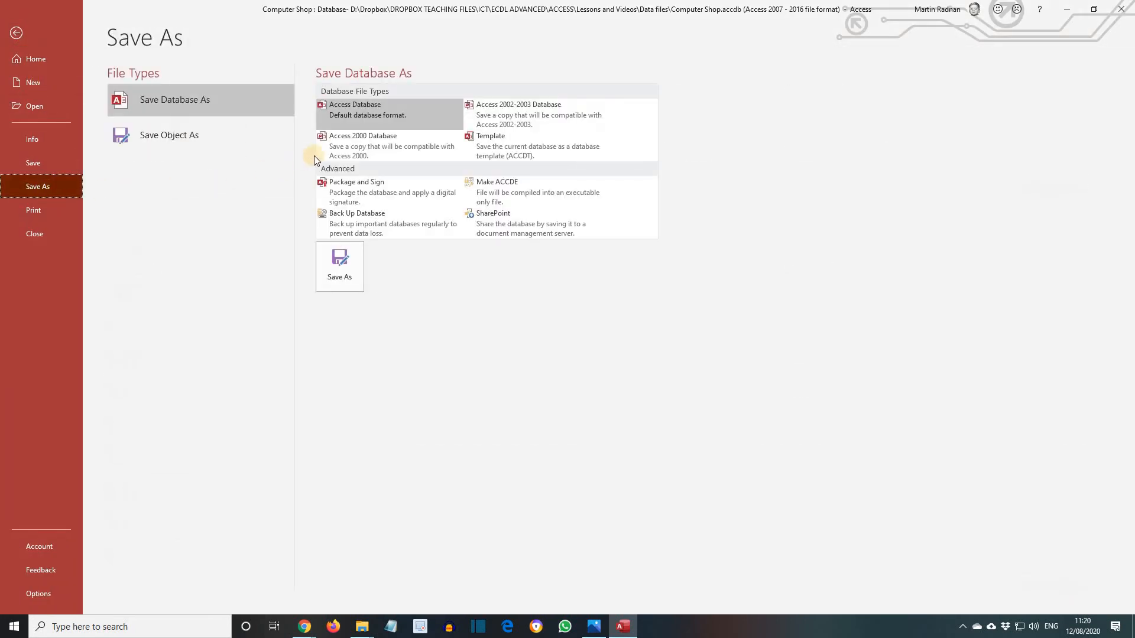
{"action": "left_click", "coordinate": [209, 137]}
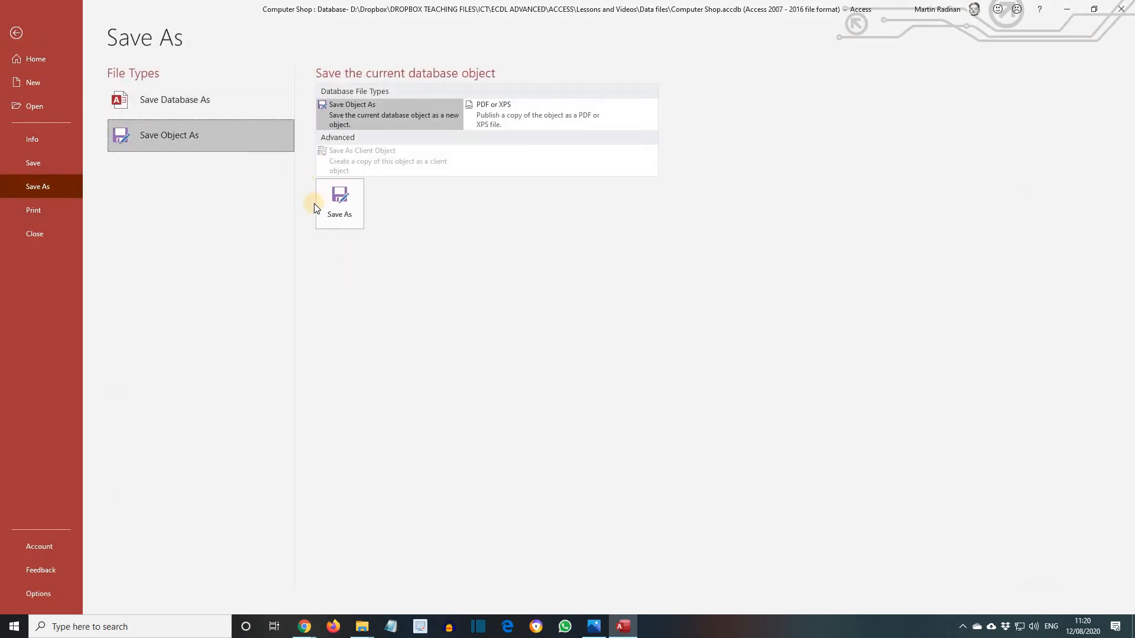
{"action": "left_click", "coordinate": [348, 211]}
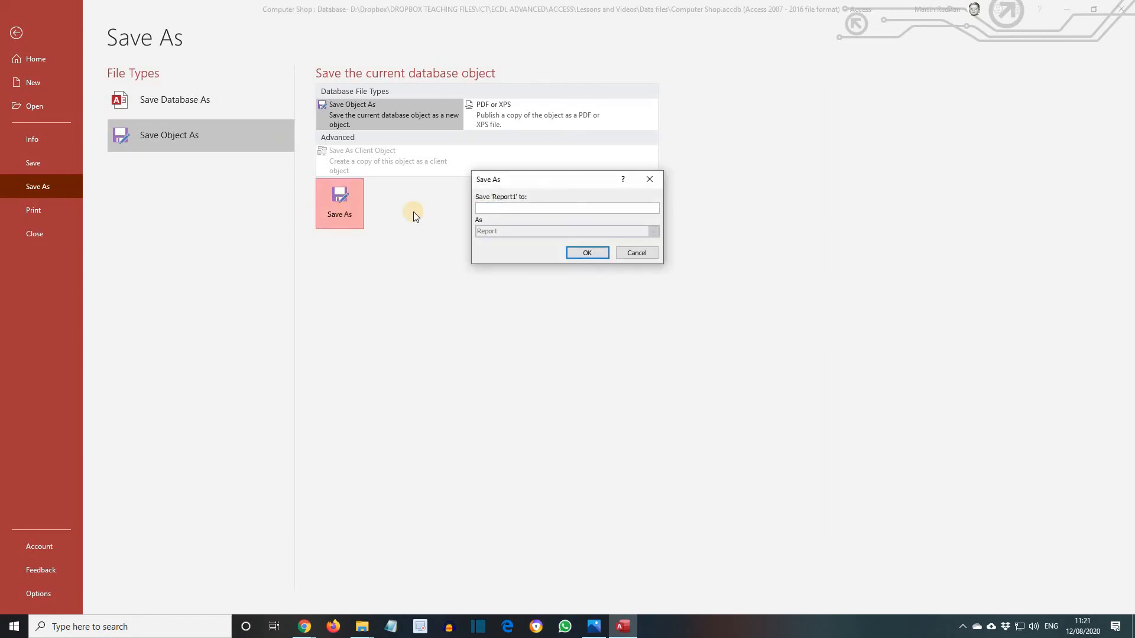
{"action": "type", "text": "Max Costs"}
{"action": "left_click", "coordinate": [582, 252]}
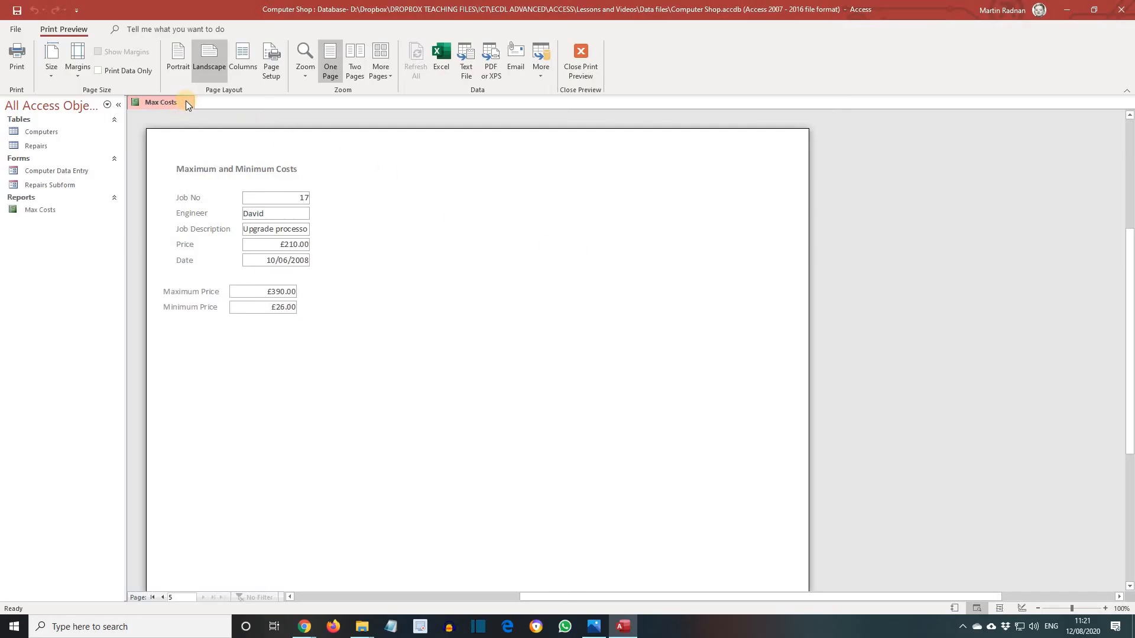
{"action": "left_click", "coordinate": [185, 103]}
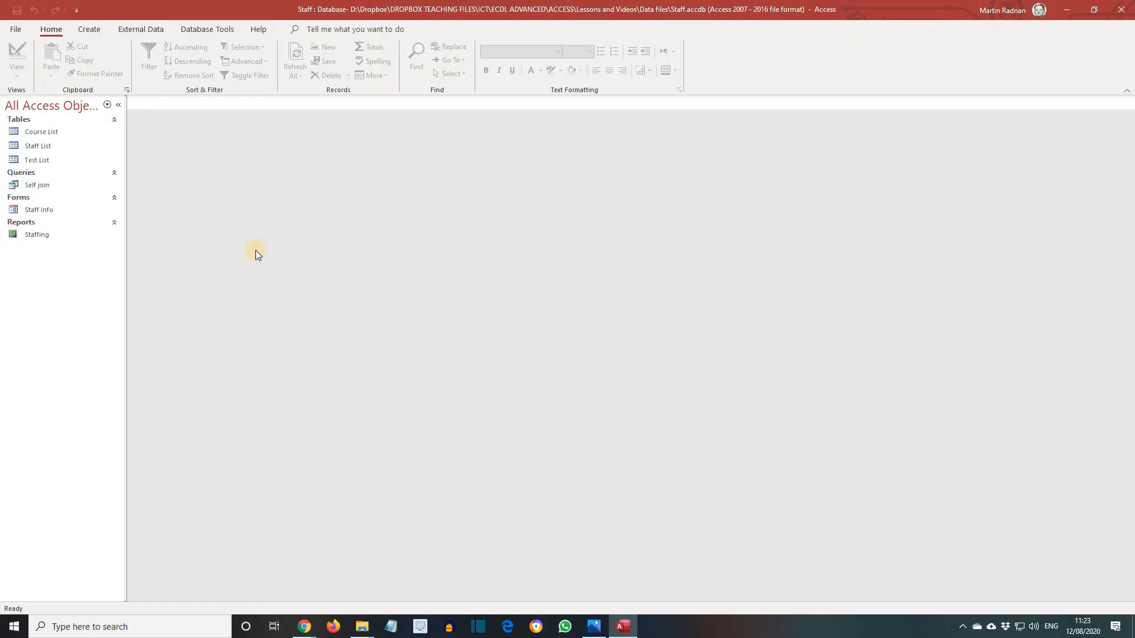
Open the Staffing report of the Staff database in Design View
{"action": "left_click", "coordinate": [43, 236]}
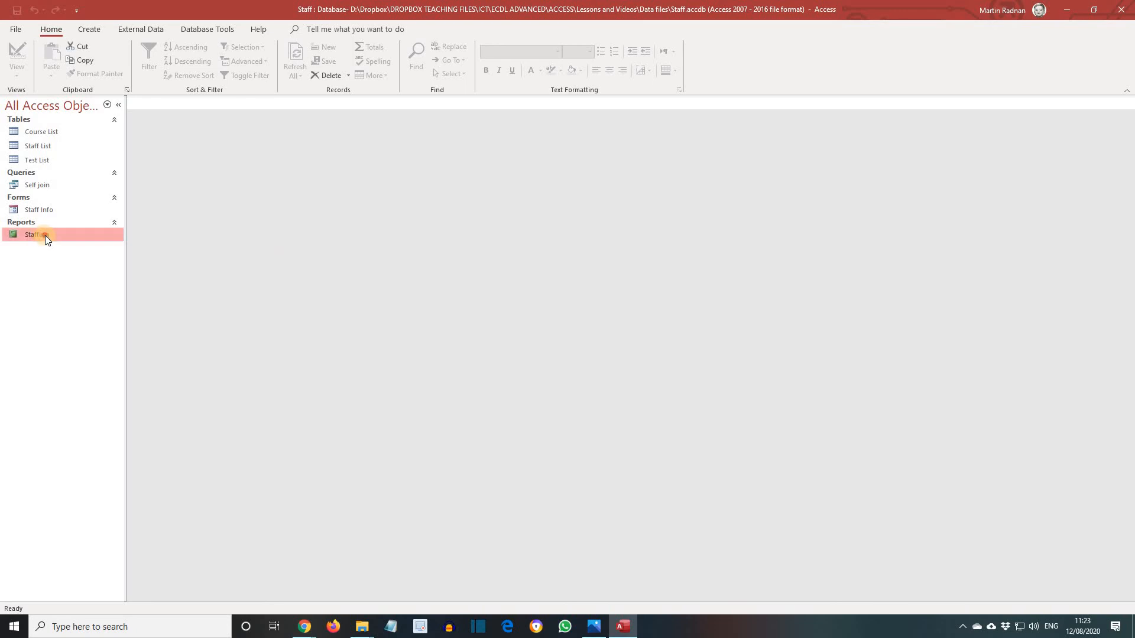
{"action": "double_click", "coordinate": [46, 235]}
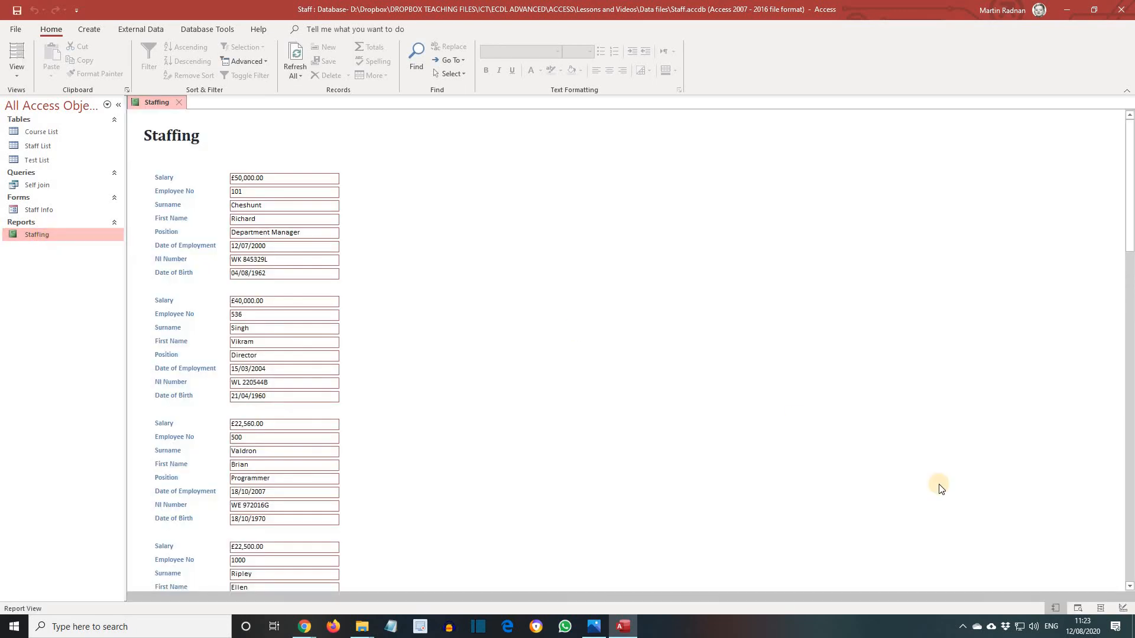
{"action": "left_click", "coordinate": [1122, 608]}
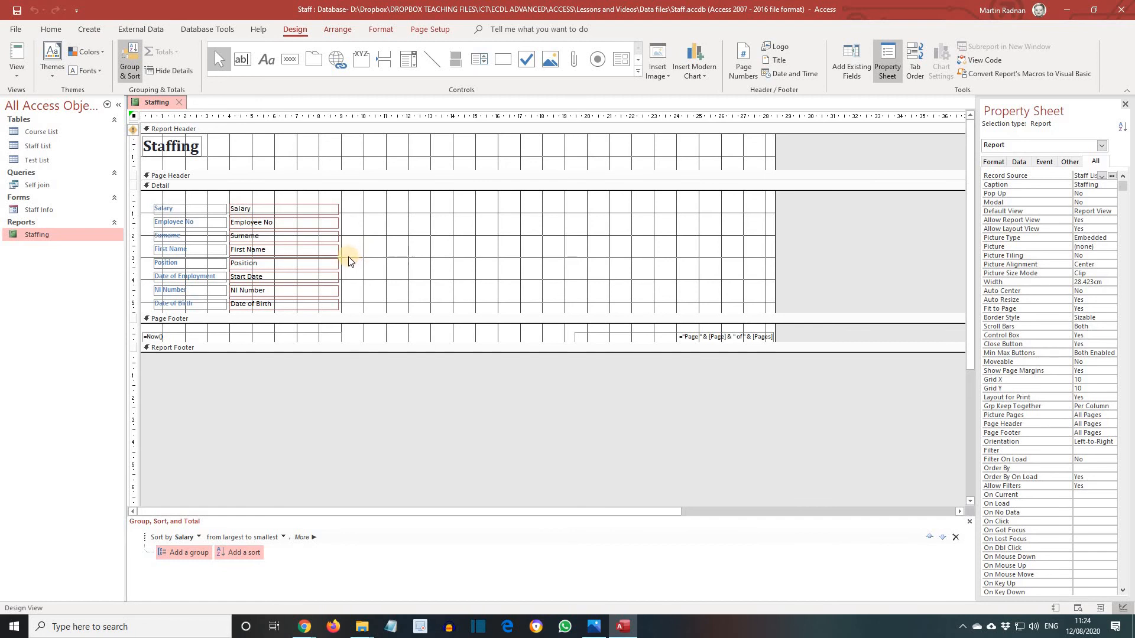
Delete the Surname and First Name fields with their labels from the Detail section and move the remaining controls down about 1 cm
{"action": "left_click_drag", "start_coordinate": [348, 255], "coordinate": [143, 230]}
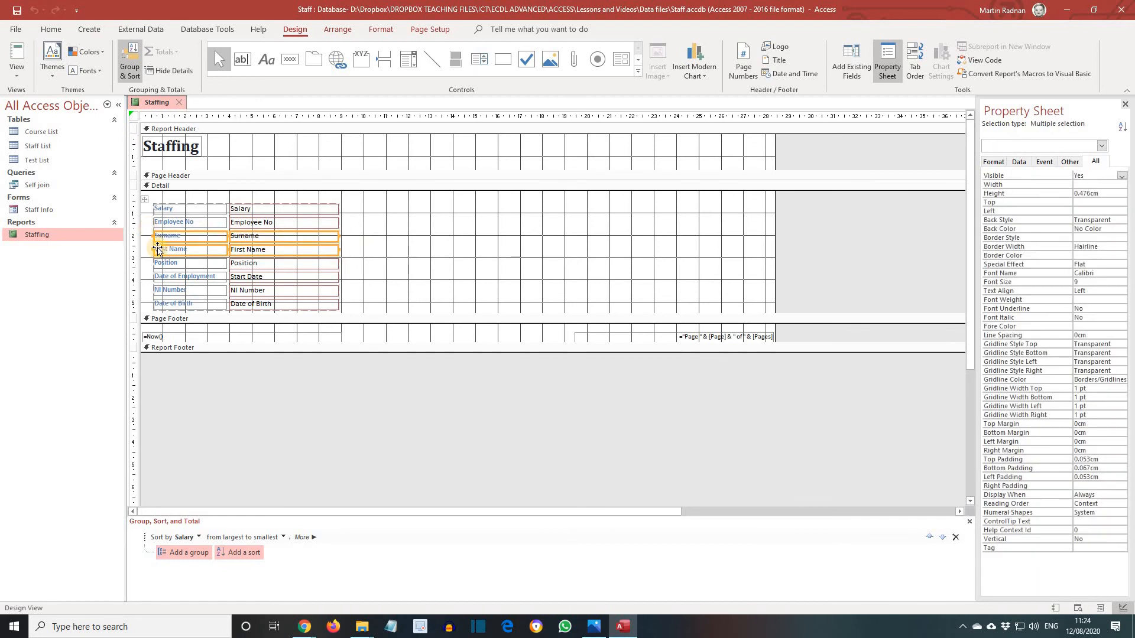
{"action": "key", "text": "Delete"}
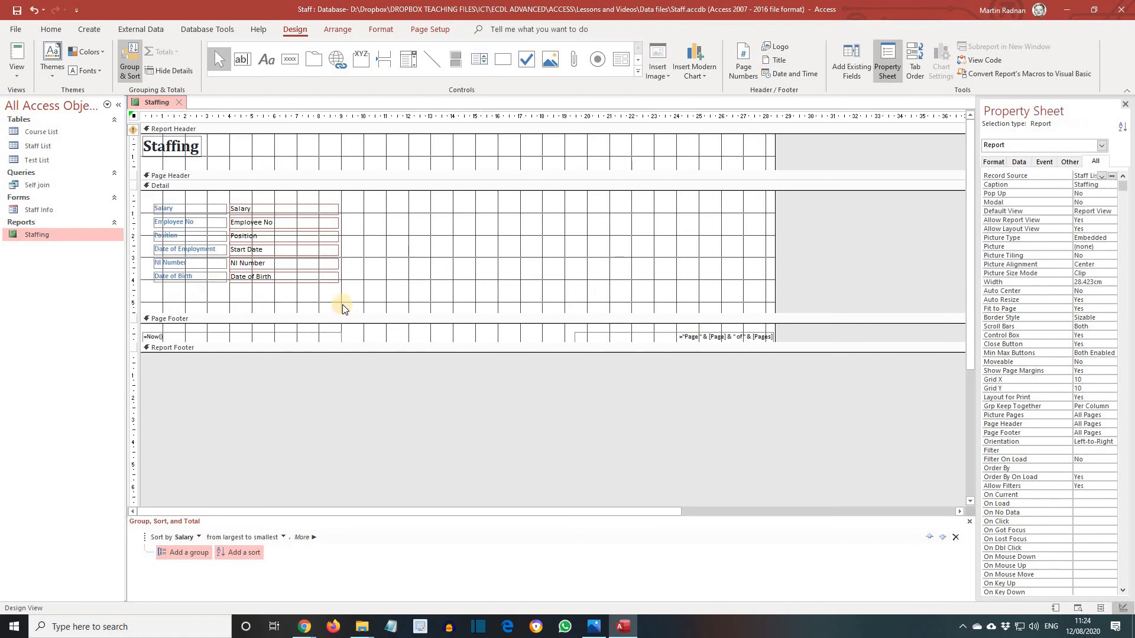
{"action": "left_click_drag", "start_coordinate": [355, 295], "coordinate": [149, 203]}
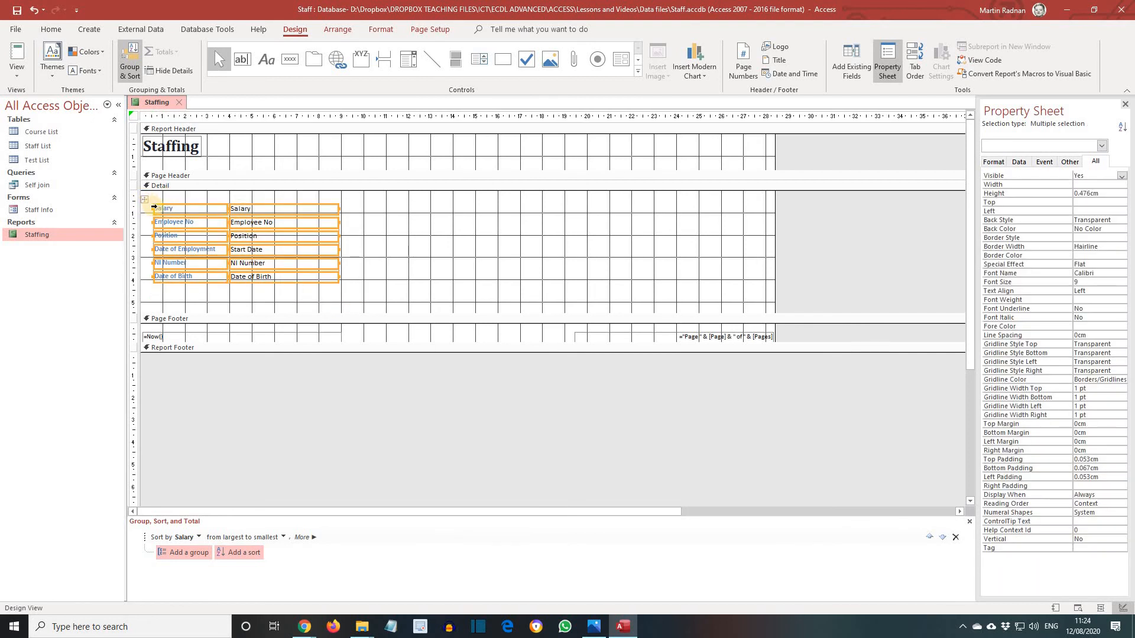
{"action": "key", "text": "Down"}
{"action": "key", "text": "Down"}
{"action": "key", "text": "Down"}
{"action": "key", "text": "Down"}
{"action": "key", "text": "Down"}
{"action": "key", "text": "Down"}
{"action": "key", "text": "Down"}
{"action": "key", "text": "Down"}
{"action": "key", "text": "Down"}
{"action": "key", "text": "Down"}
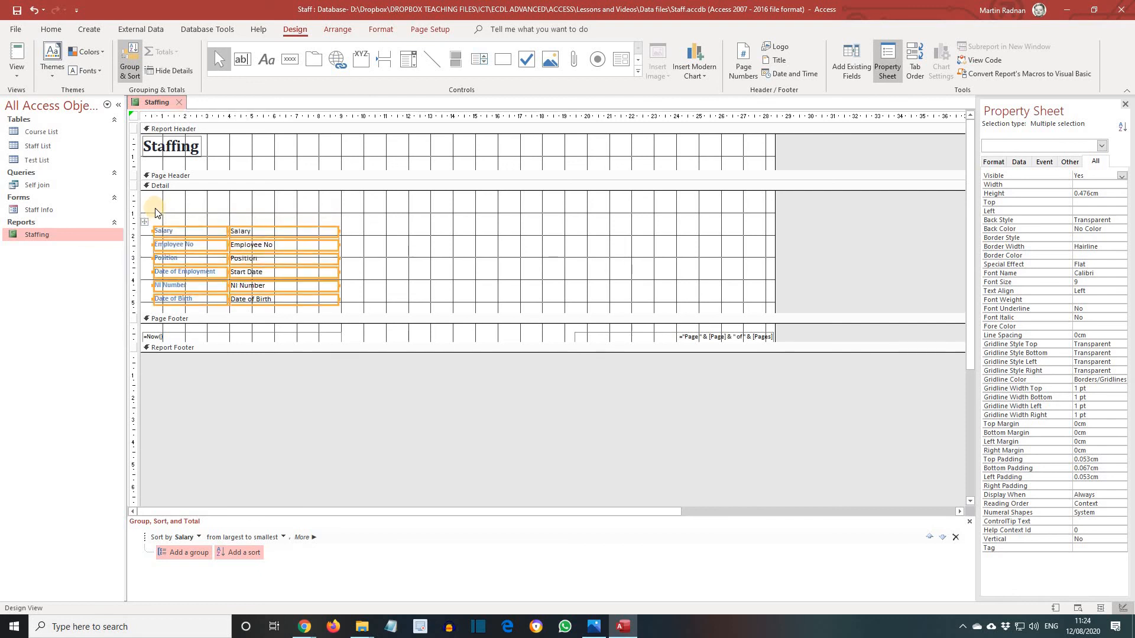
Nudge the remaining Detail controls down slightly and add an unbound text box above the Salary field
{"action": "key", "text": "Down"}
{"action": "left_click", "coordinate": [161, 209]}
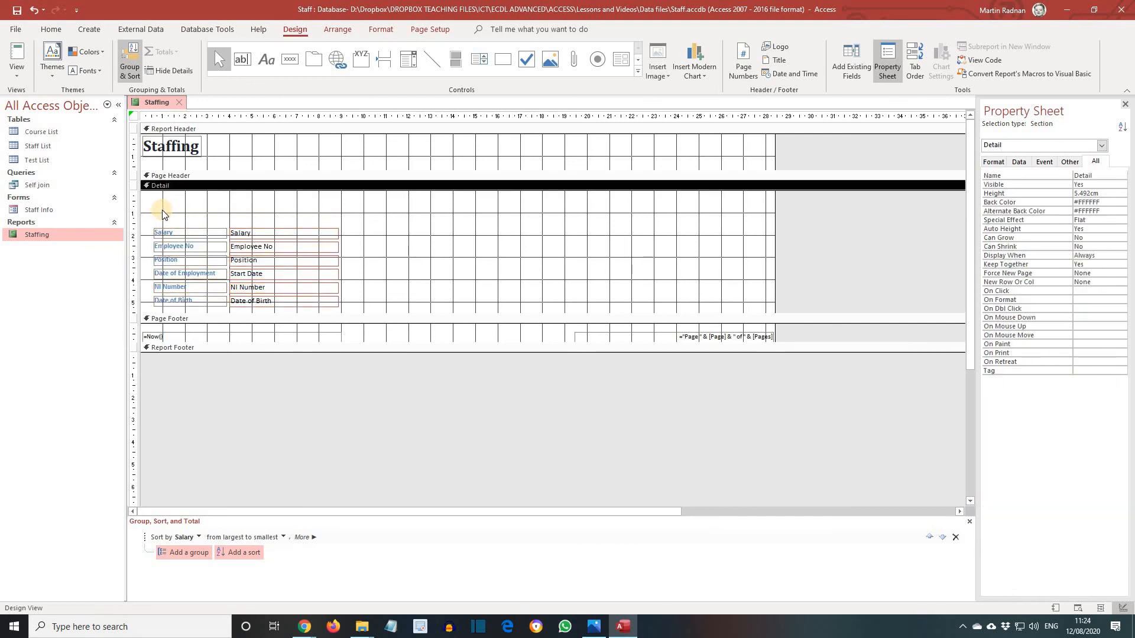
{"action": "left_click", "coordinate": [242, 63]}
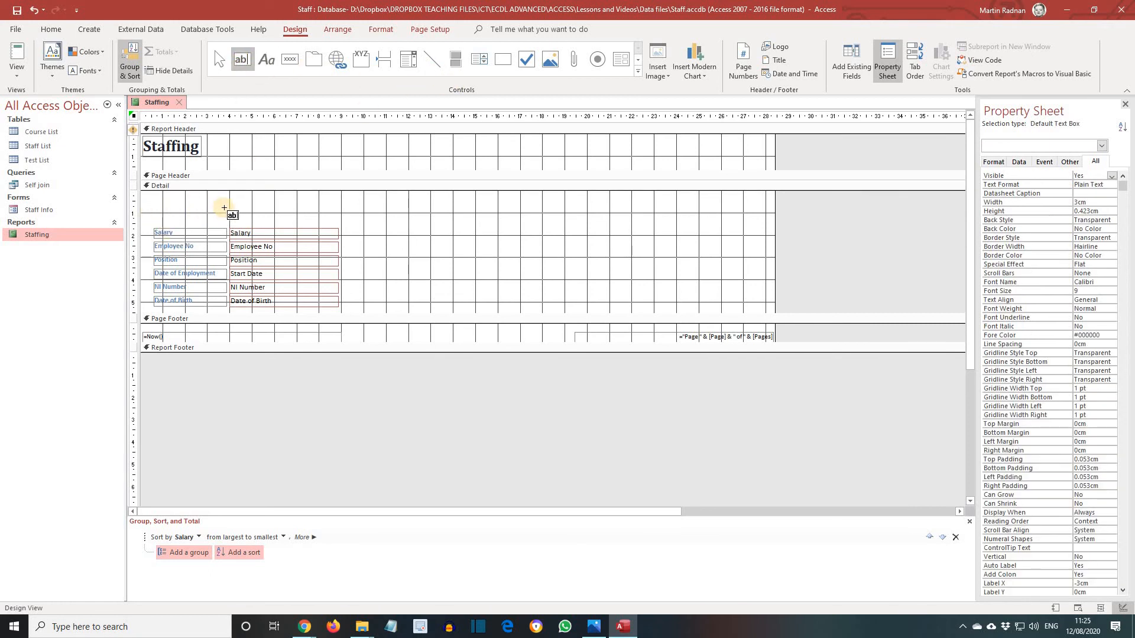
{"action": "left_click", "coordinate": [231, 209]}
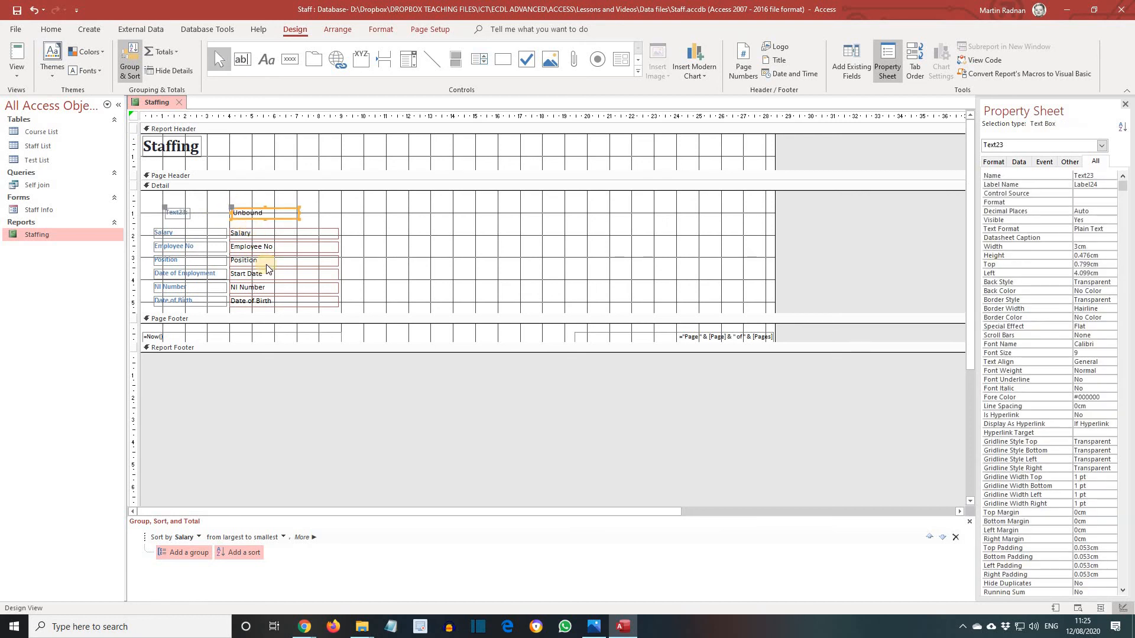
Set the new text box's expression to =[First Name] & " " & [Surname] and widen the box to fit it
{"action": "left_click", "coordinate": [271, 215]}
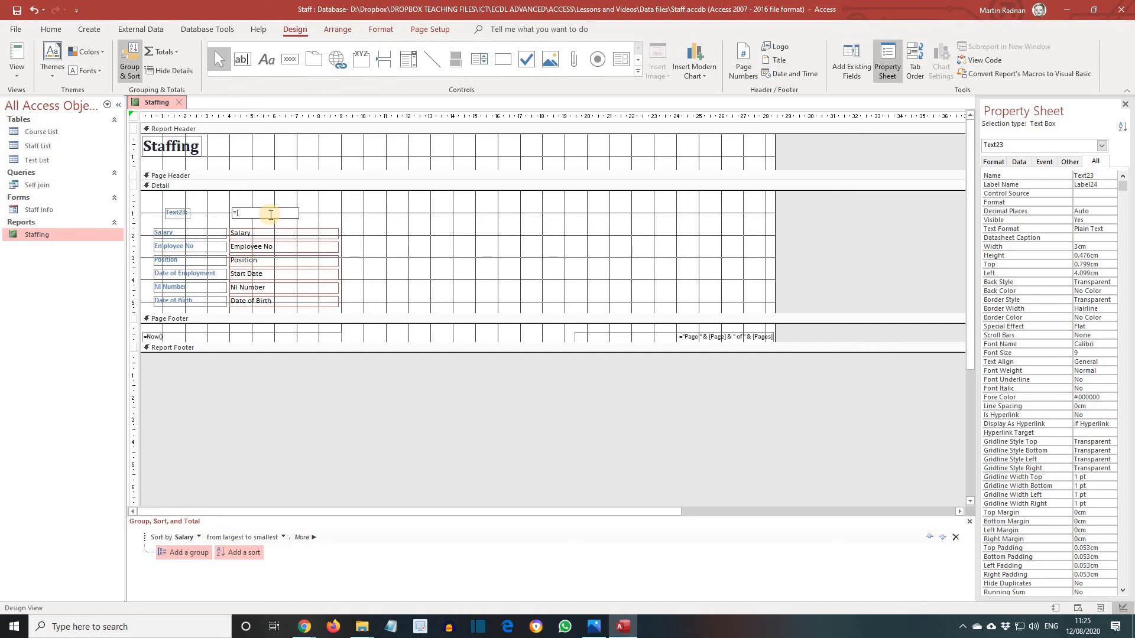
{"action": "type", "text": "irst Name]"}
{"action": "type", "text": "&"}
{"action": "type", "text": "&"}
{"action": "type", "text": "[Surname]"}
{"action": "left_click", "coordinate": [284, 225]}
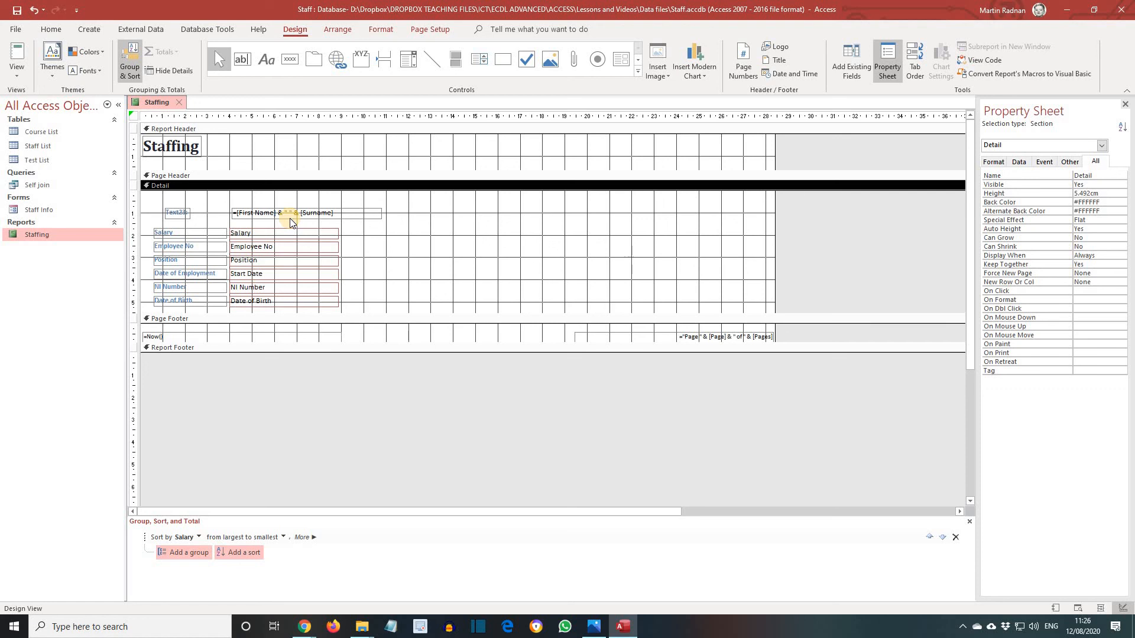
Caption the new text box's label "Name:" and line up the label and text box directly above the Salary row
{"action": "left_click", "coordinate": [187, 216]}
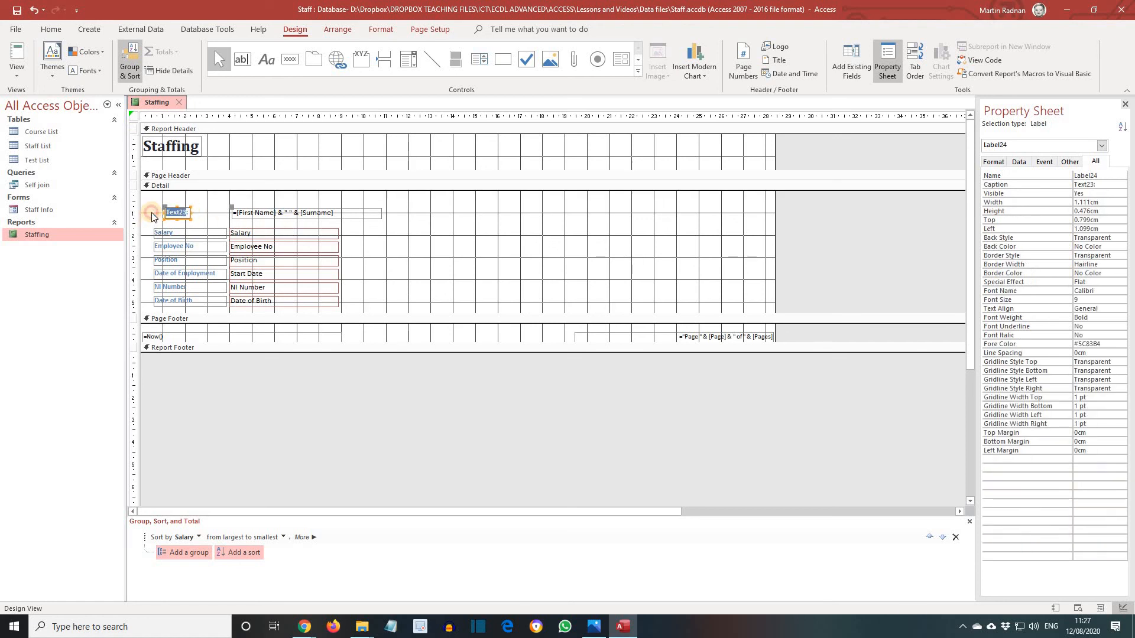
{"action": "type", "text": "Name"}
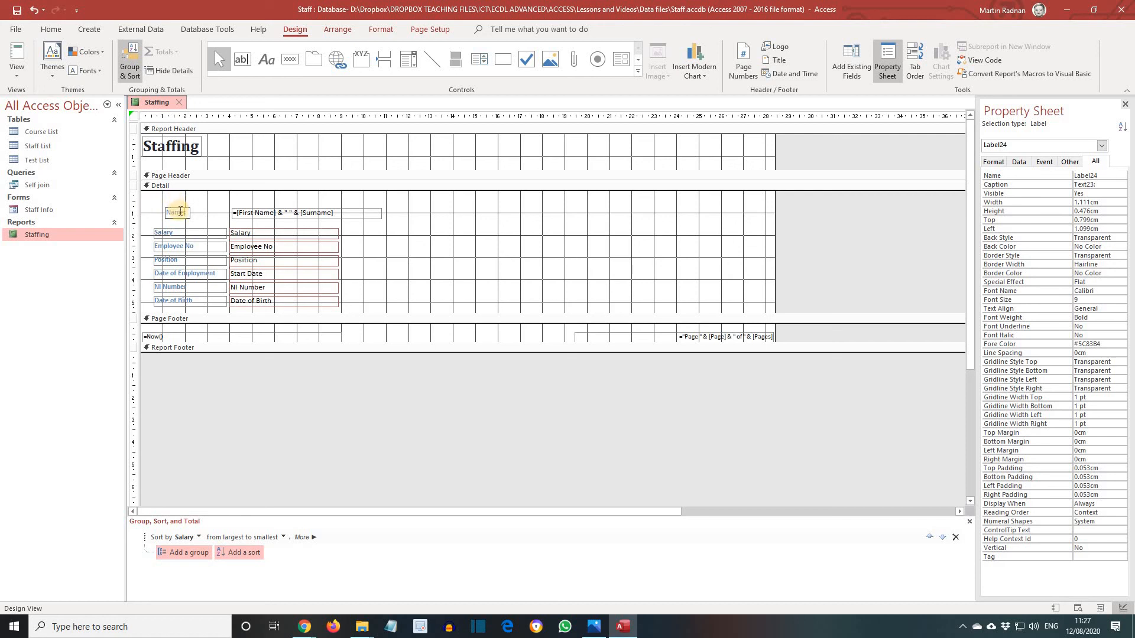
{"action": "left_click", "coordinate": [377, 257]}
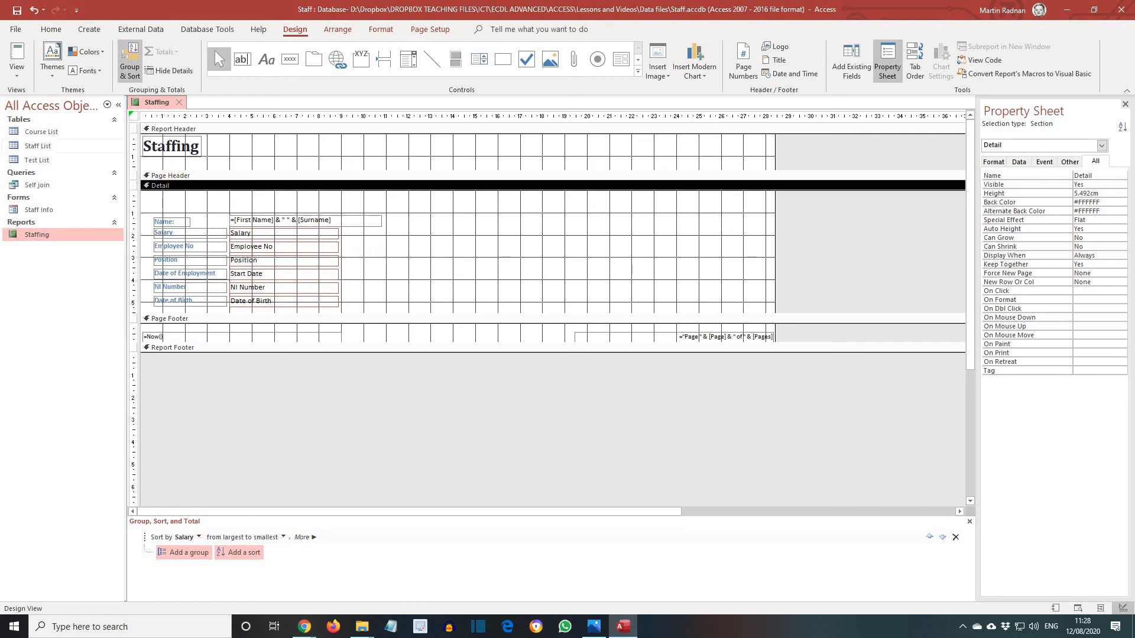
Preview the Staffing report as printed to check the combined names, and close it with the design changes saved
{"action": "left_click", "coordinate": [26, 77]}
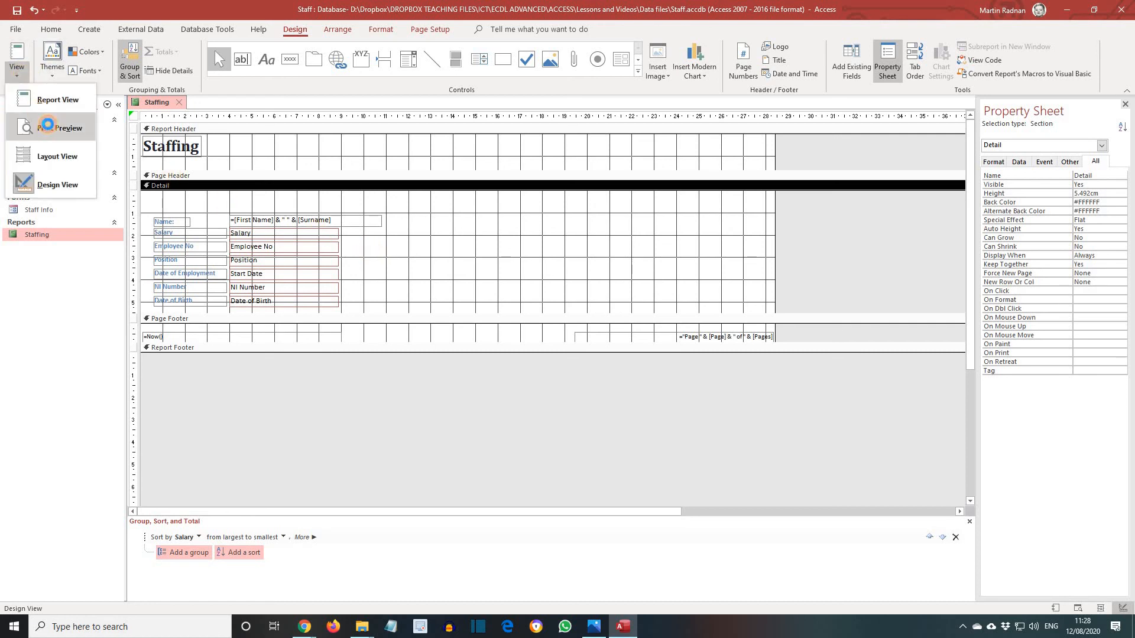
{"action": "left_click", "coordinate": [47, 125]}
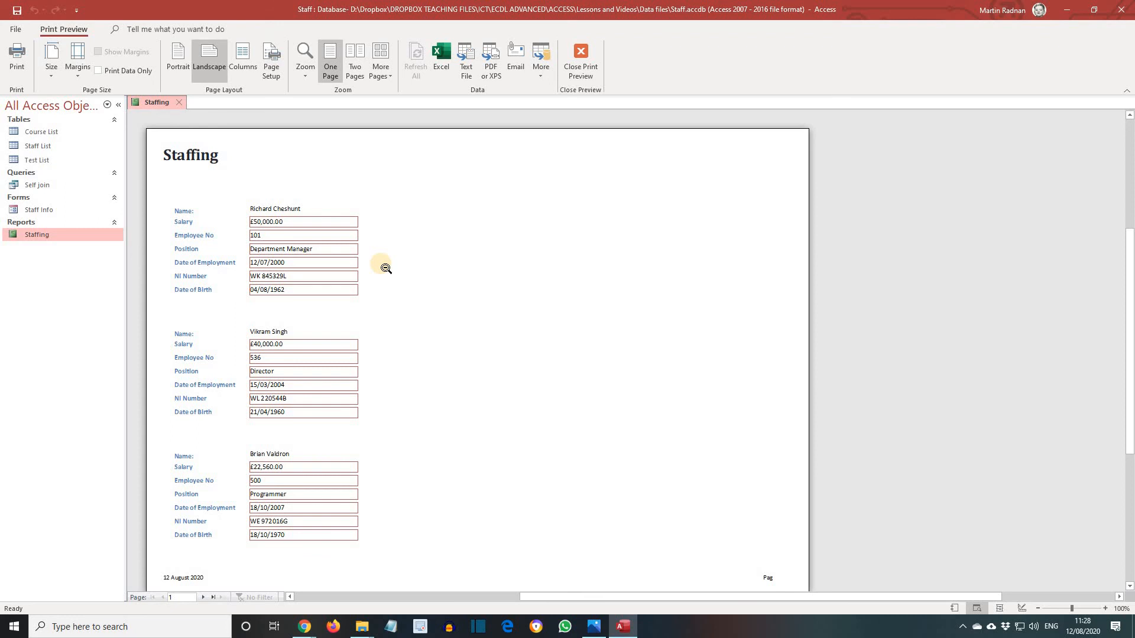
{"action": "left_click", "coordinate": [182, 104]}
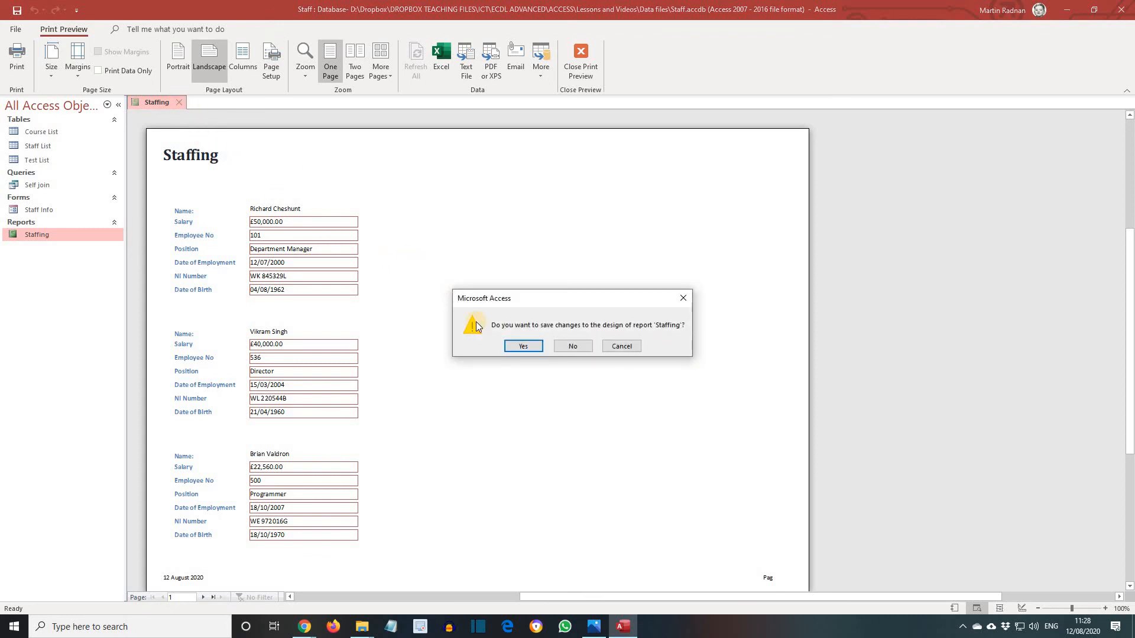
{"action": "left_click", "coordinate": [512, 345]}
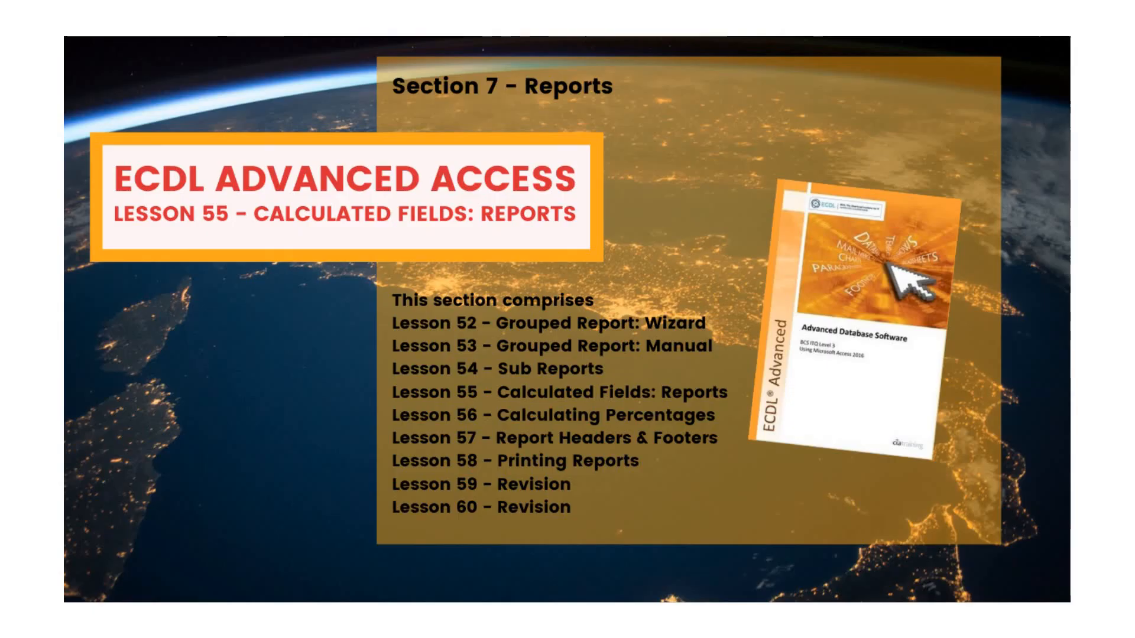